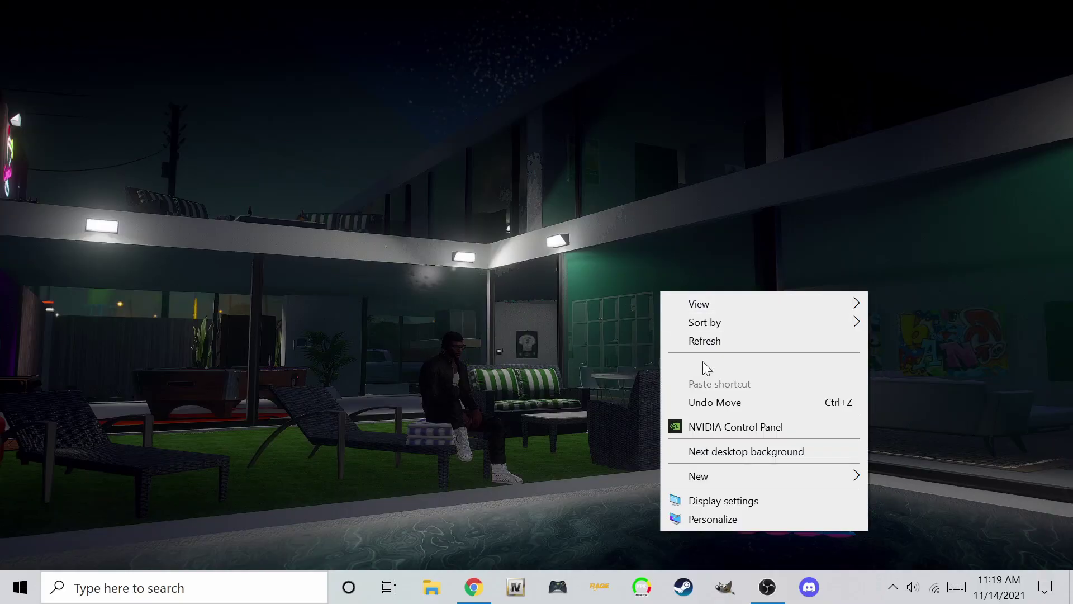
Cycle the desktop wallpaper repeatedly until the yellow Lamborghini street scene appears.
click(748, 451)
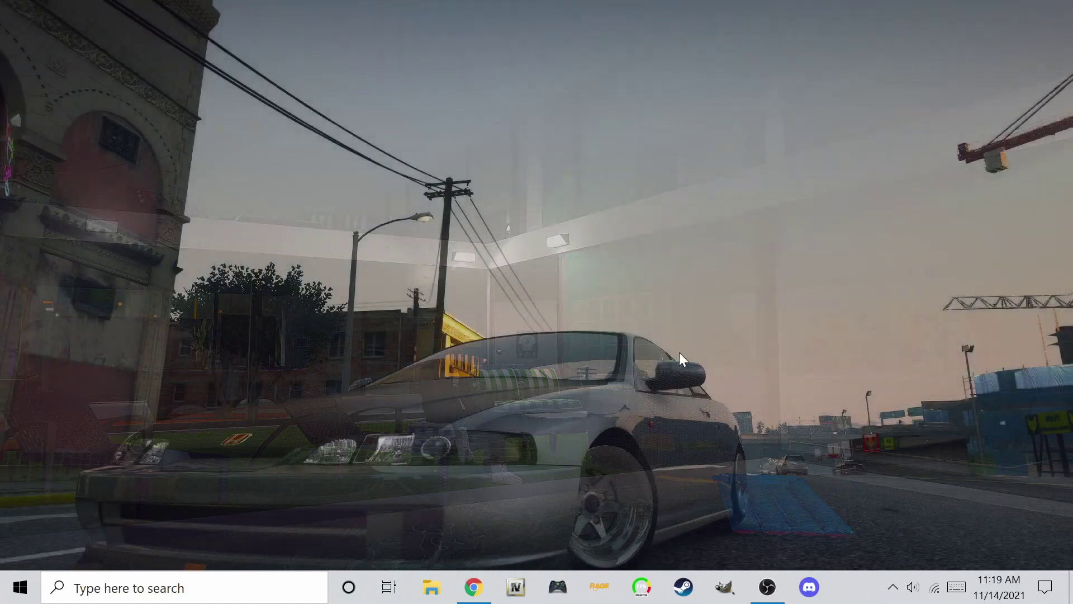
right_click(660, 308)
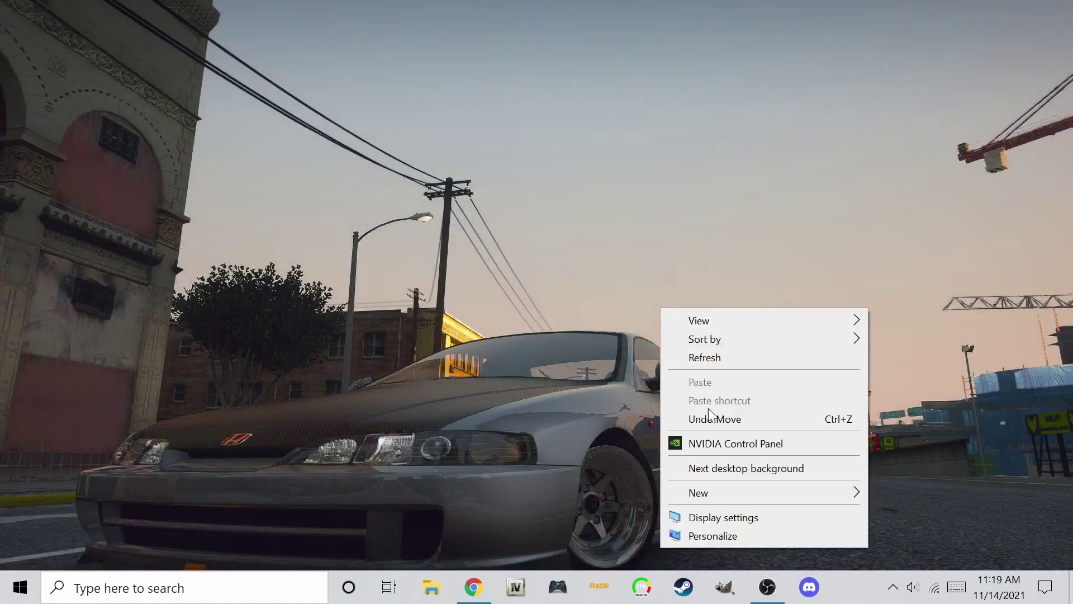
click(729, 468)
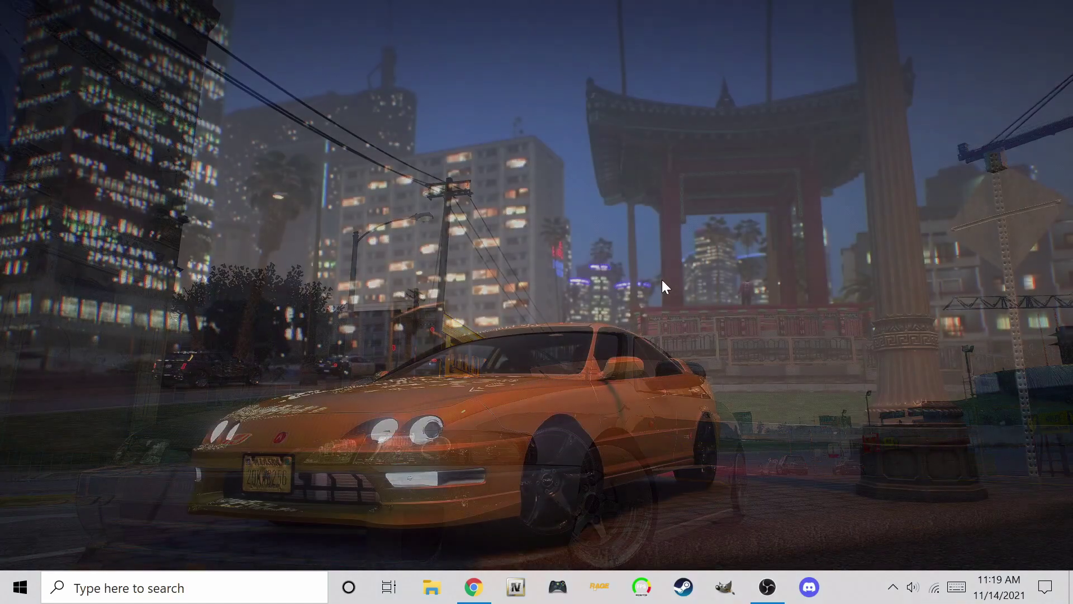
right_click(662, 279)
click(752, 441)
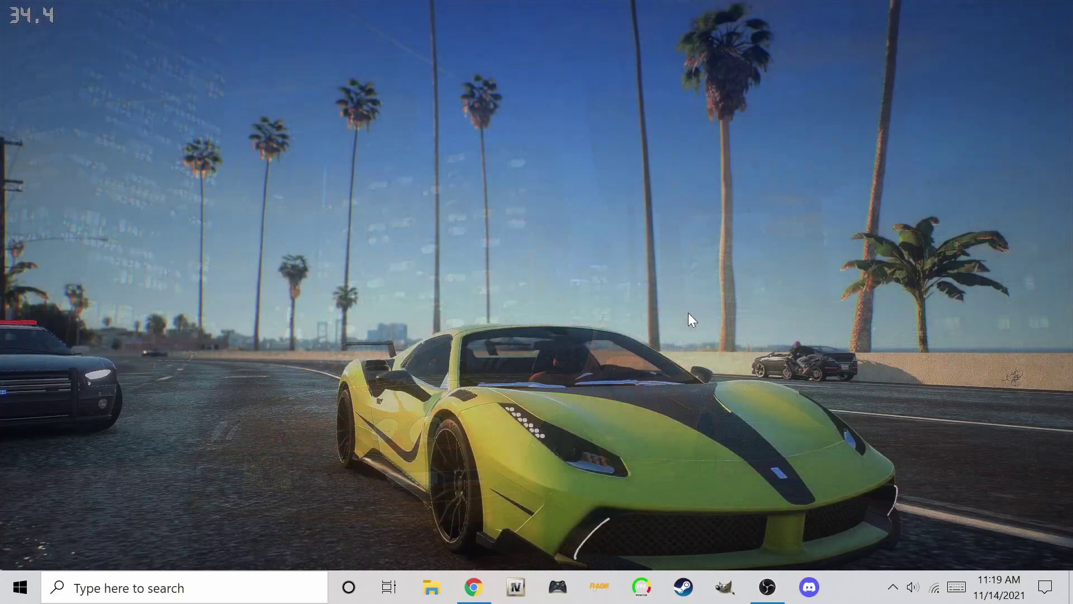
right_click(689, 316)
click(756, 471)
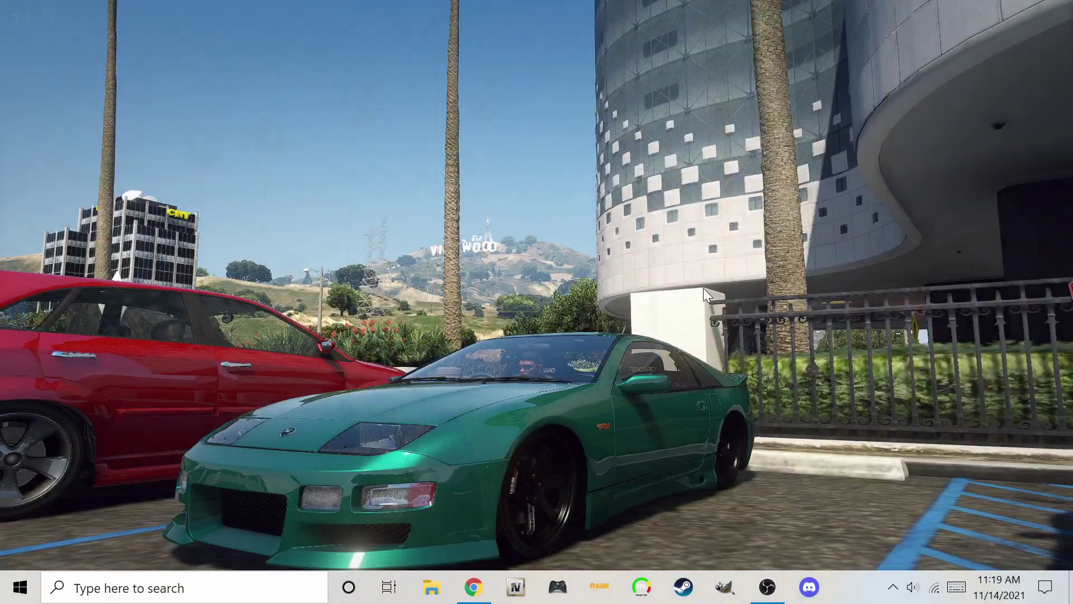
right_click(703, 287)
click(767, 451)
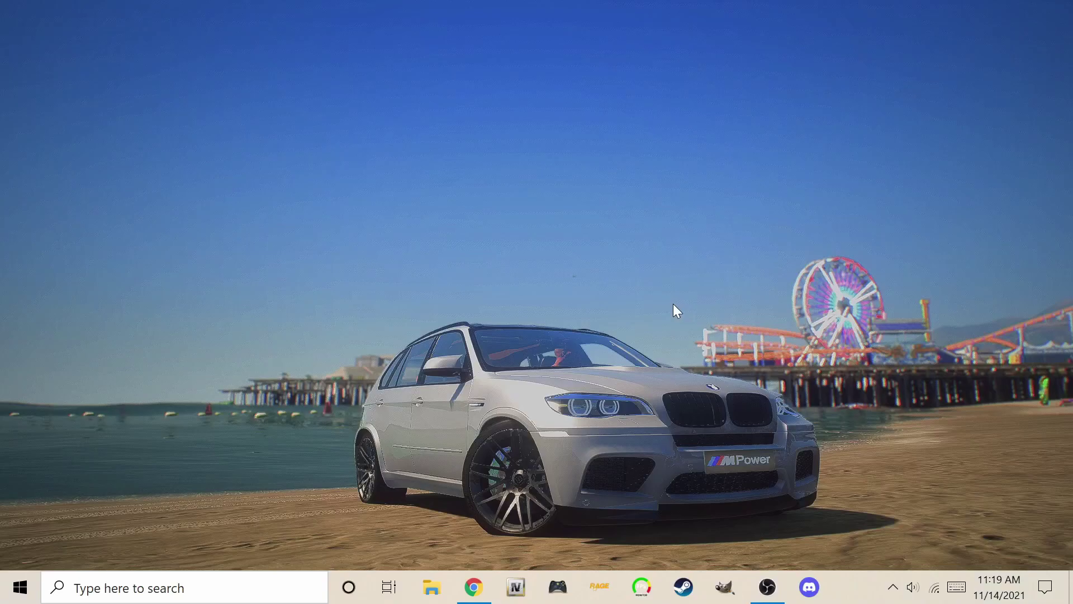
right_click(674, 306)
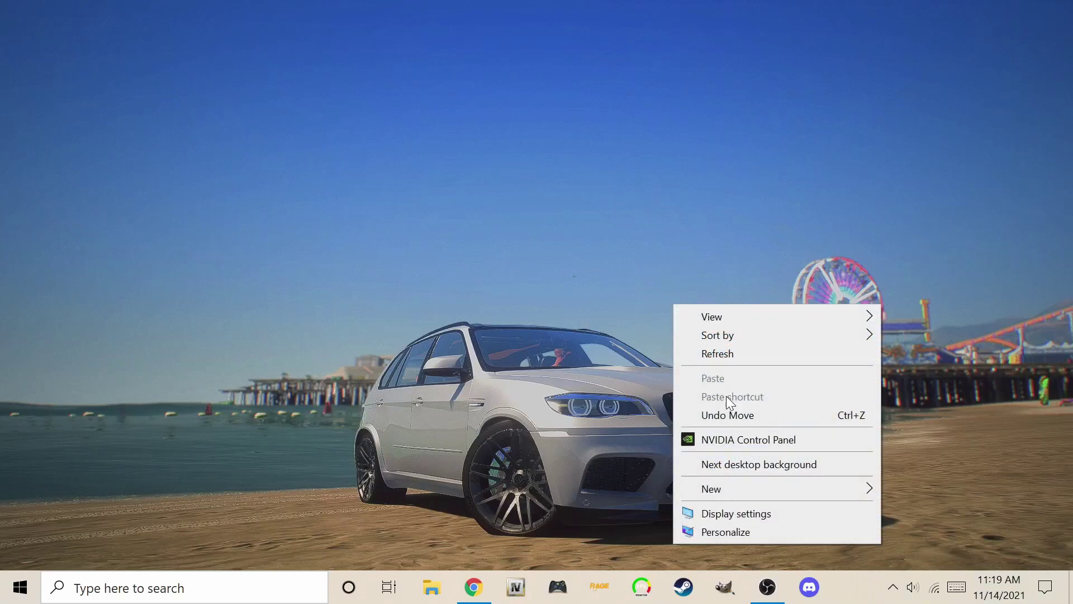
click(757, 464)
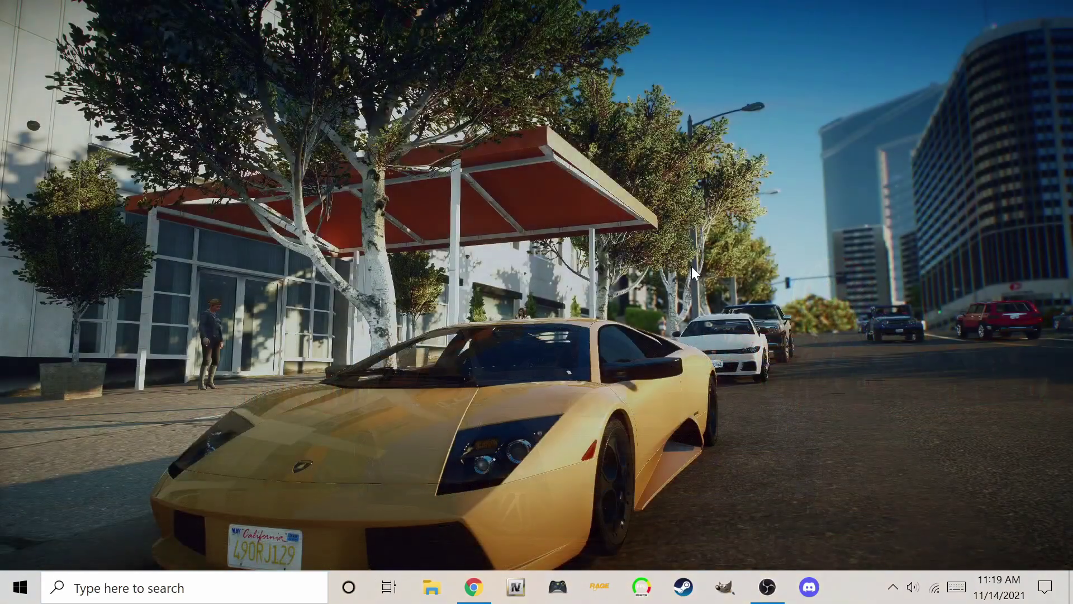
right_click(692, 266)
click(746, 427)
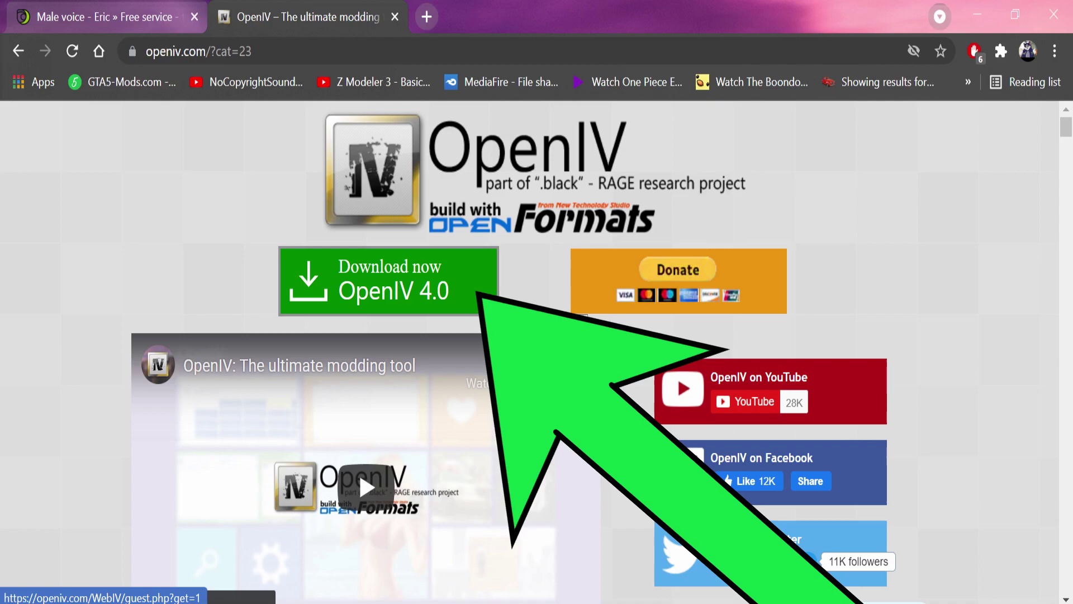
right_click(761, 243)
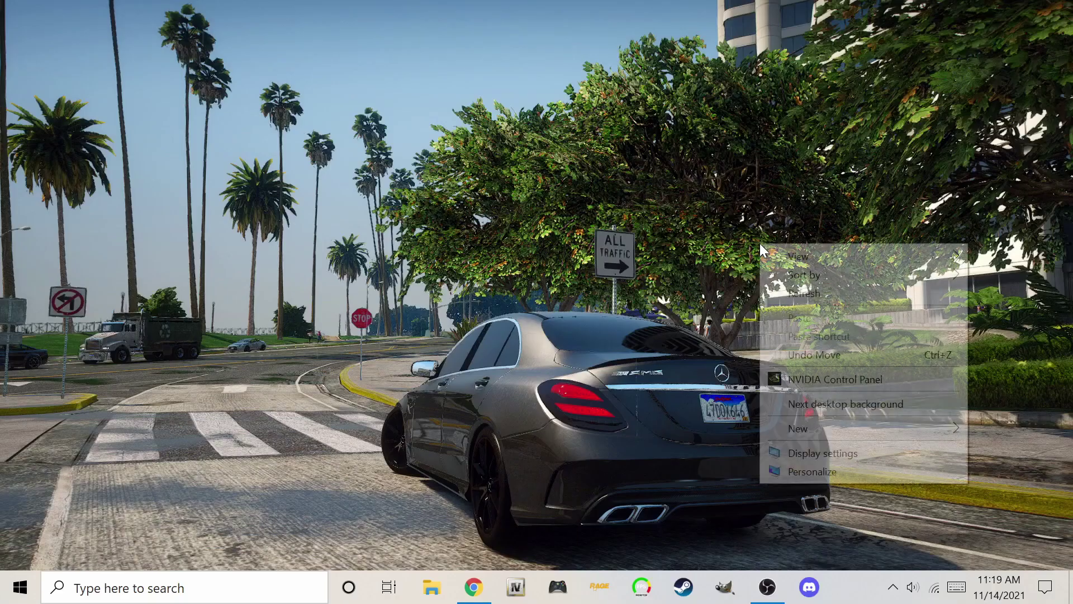
click(814, 407)
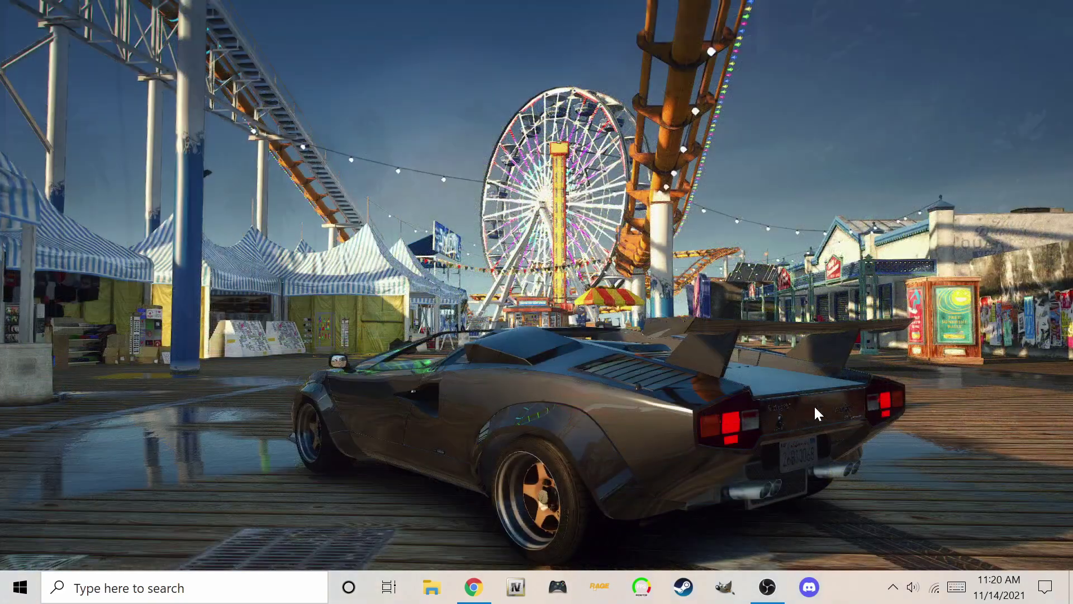
right_click(755, 284)
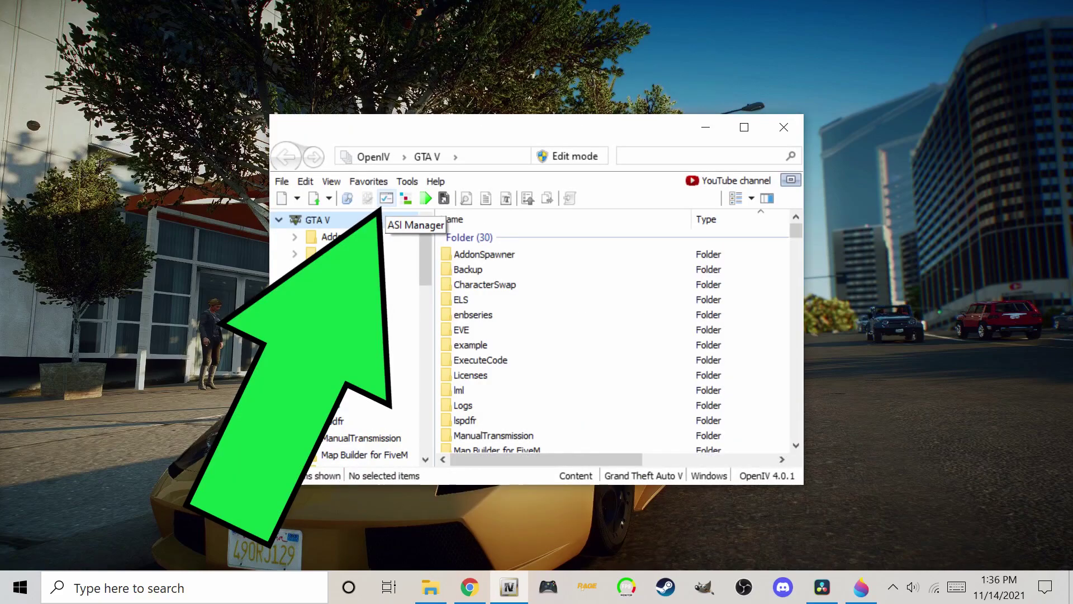
click(386, 198)
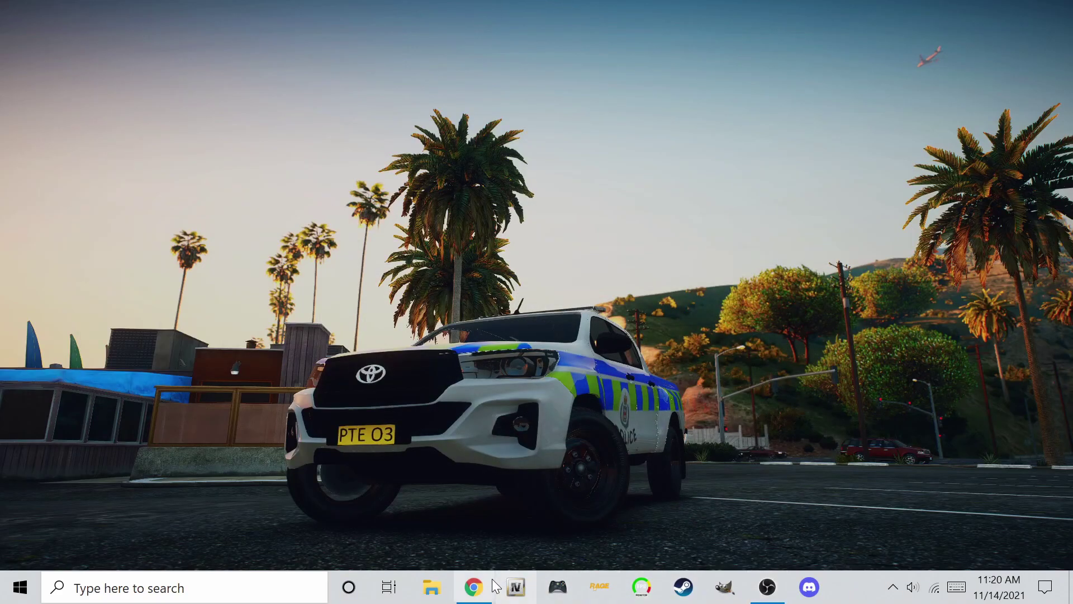
Bring up the 2002 35th Anniversary Camaro page in Chrome and scroll through it.
click(490, 591)
click(106, 14)
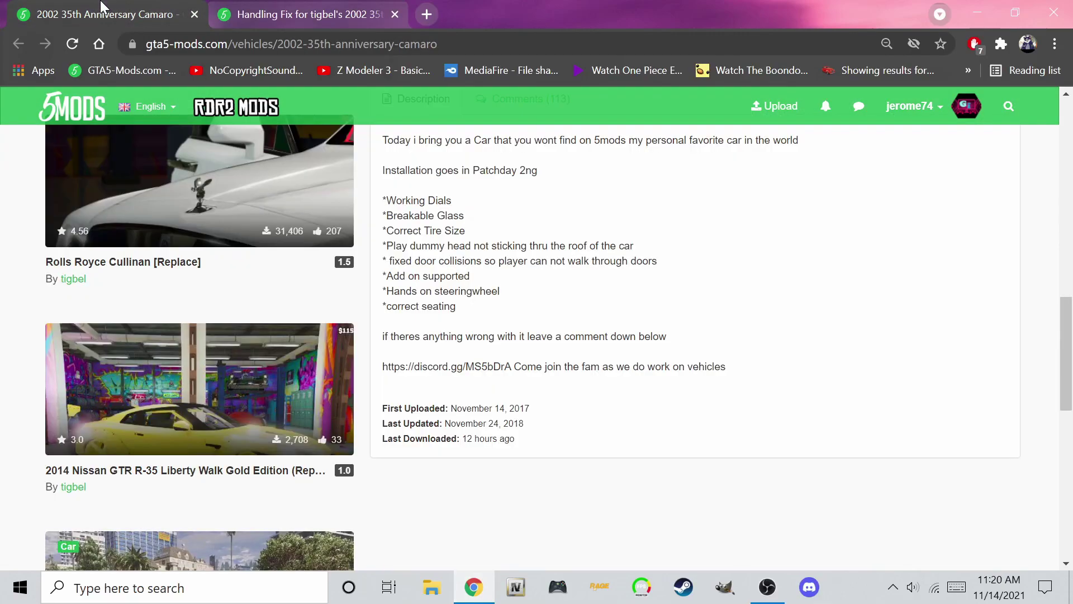
scroll(410, 293, up, 10)
scroll(414, 296, up, 1)
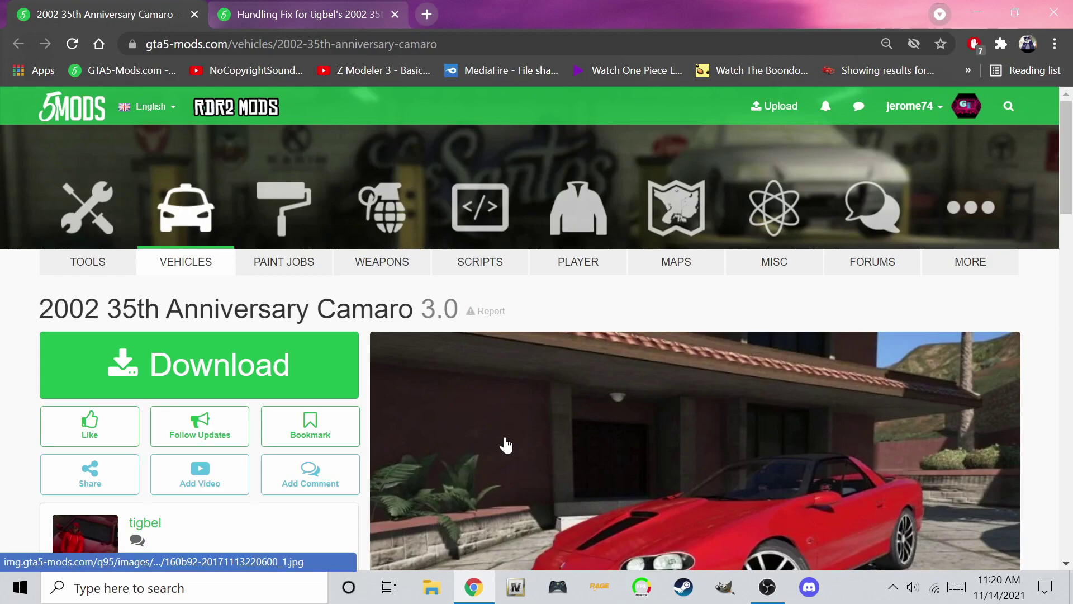
scroll(505, 445, down, 1)
scroll(506, 446, down, 1)
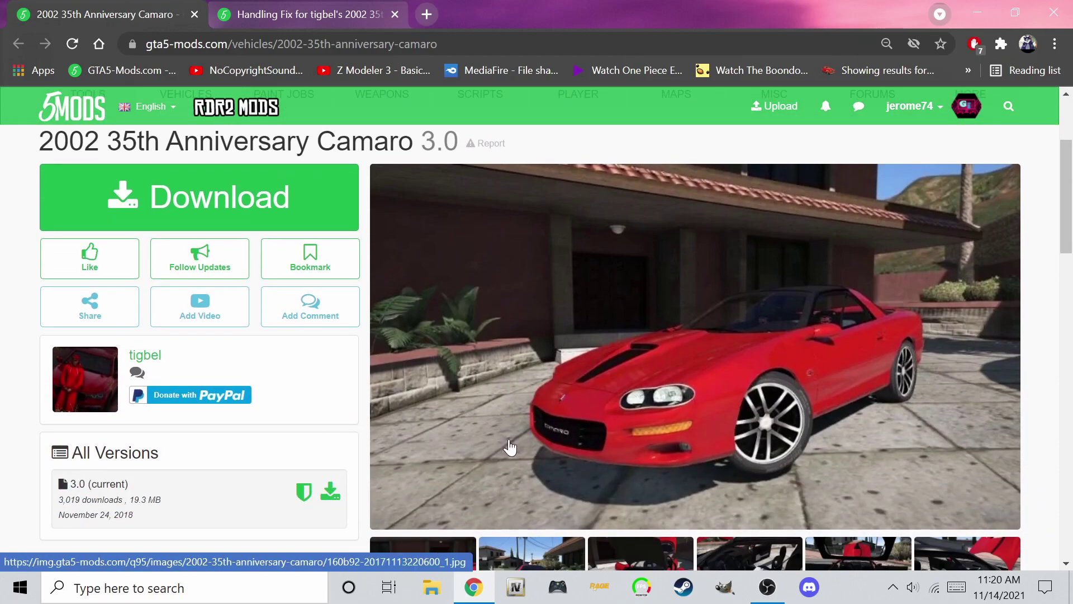
scroll(510, 447, down, 2)
View the silver Camaro screenshot full size, then download the Camaro mod archive.
click(514, 458)
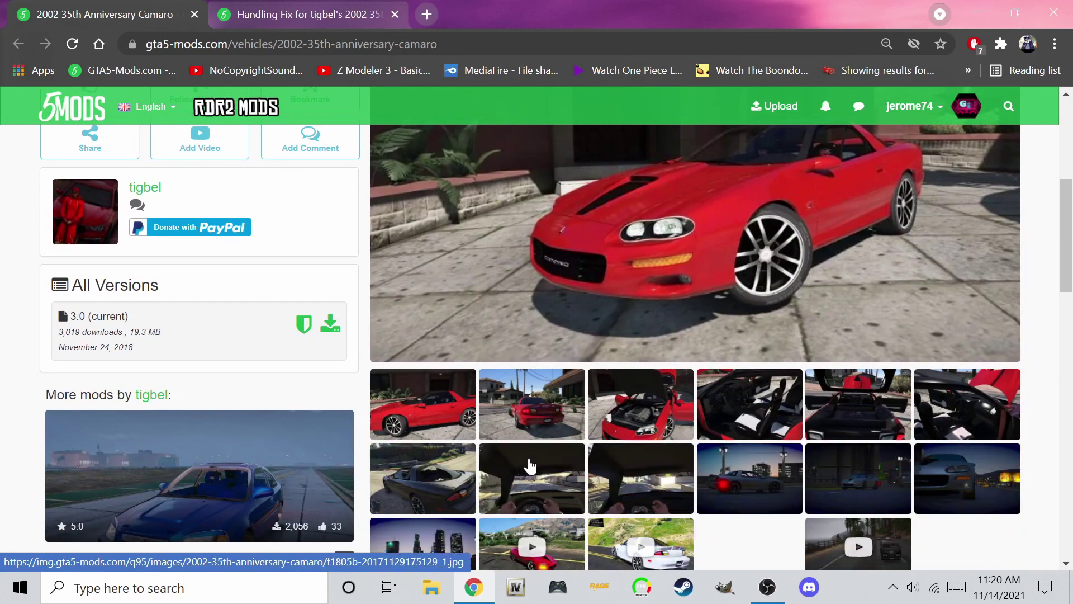
scroll(626, 462, down, 3)
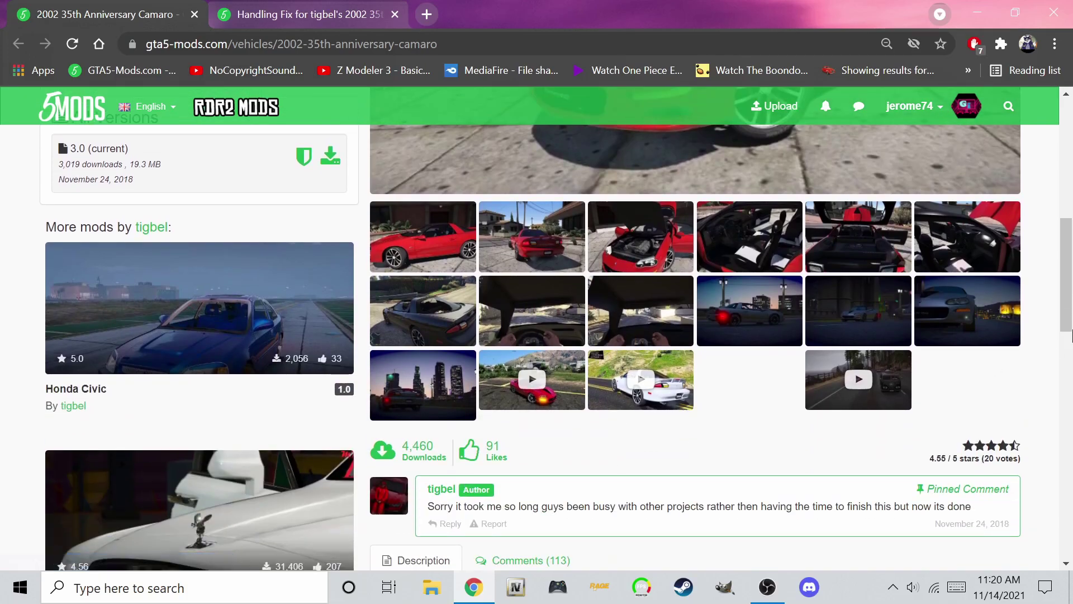
click(1003, 307)
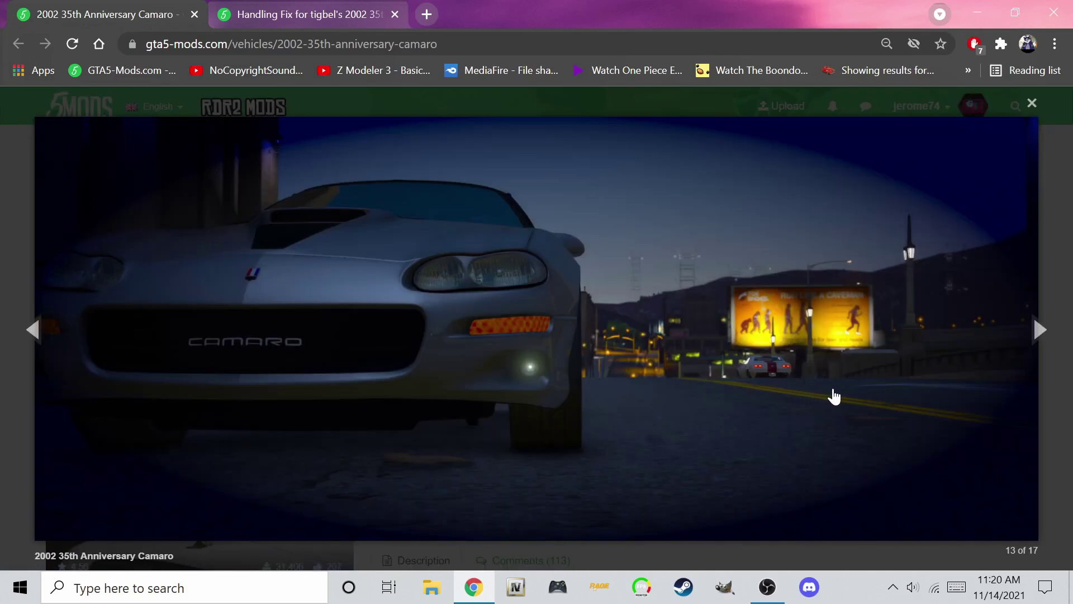
click(1047, 455)
scroll(491, 301, up, 8)
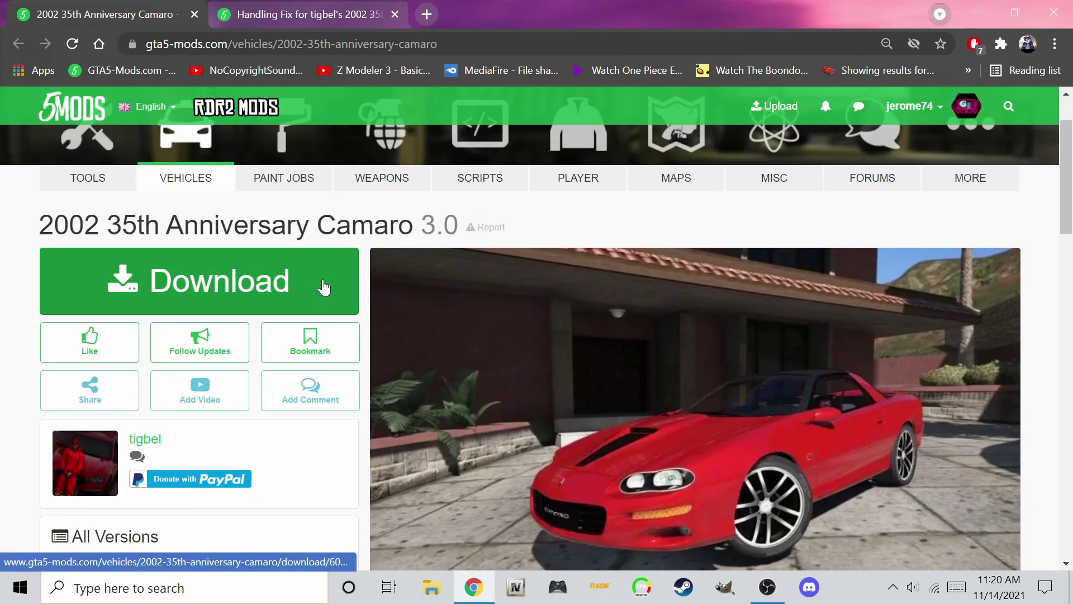
click(293, 289)
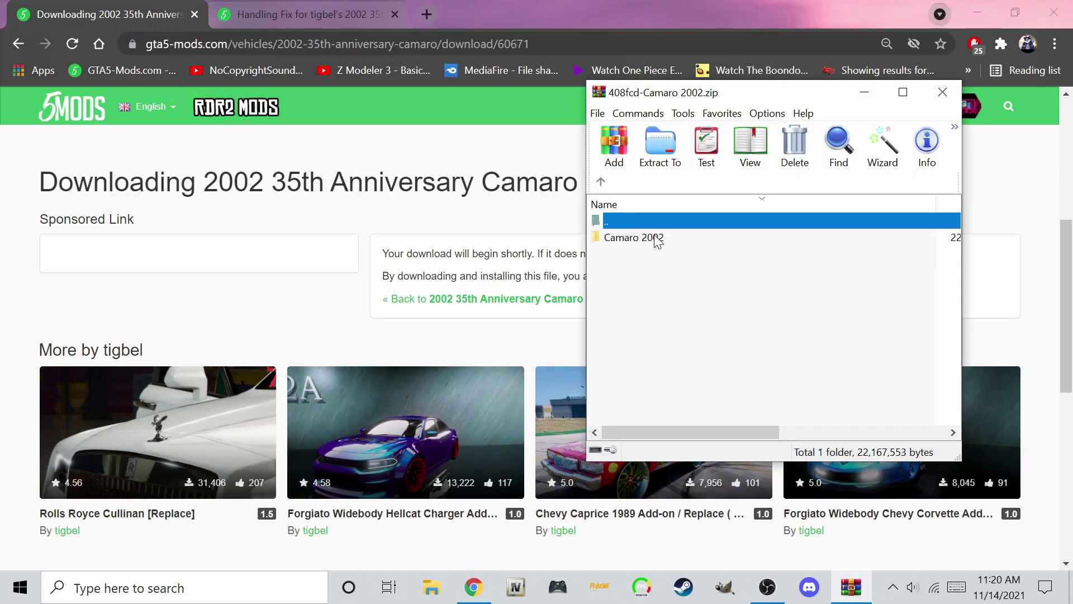
Inspect the archive's Replace and Add-on\camaro02 folders, returning to the level holding both.
double_click(658, 239)
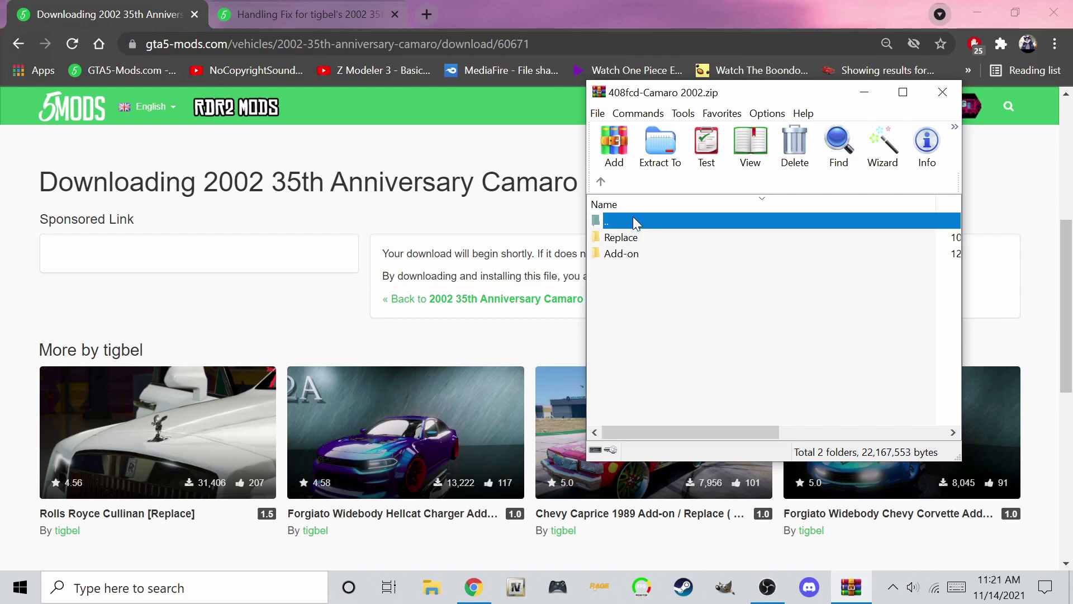
double_click(635, 237)
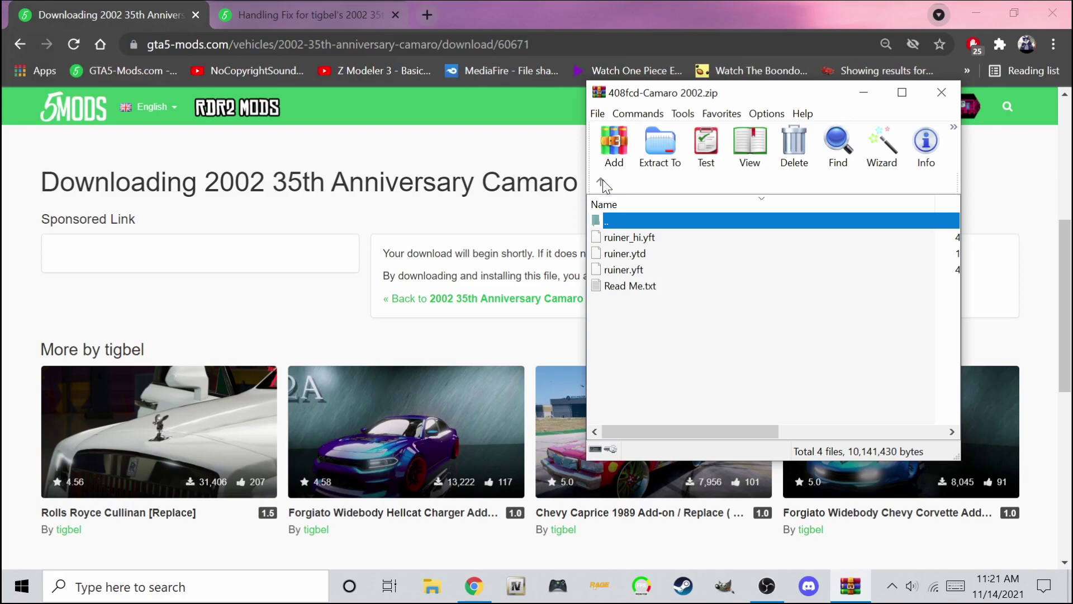
click(601, 183)
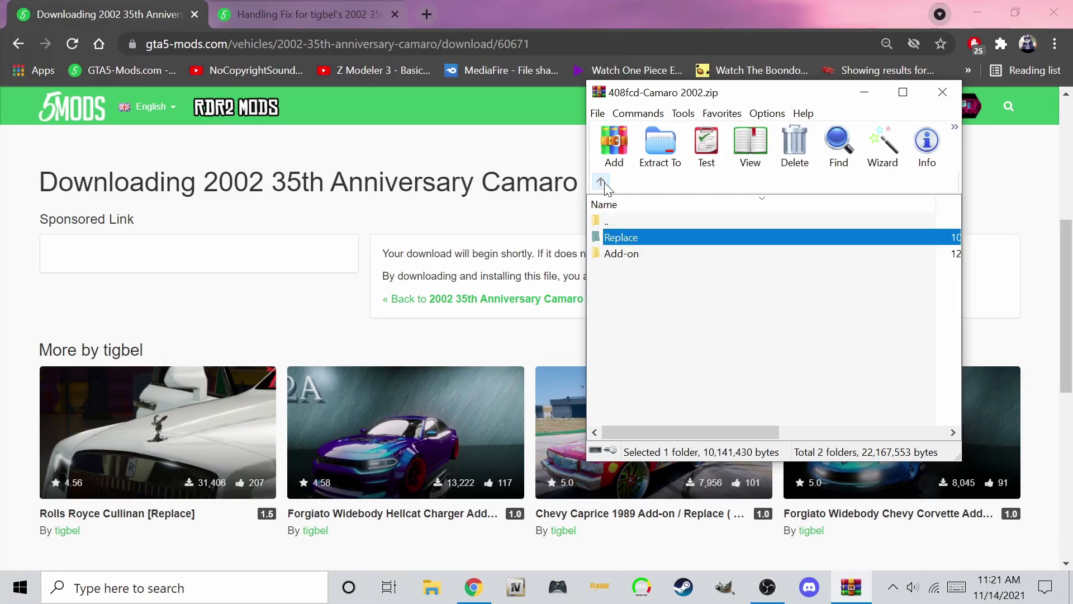
double_click(619, 255)
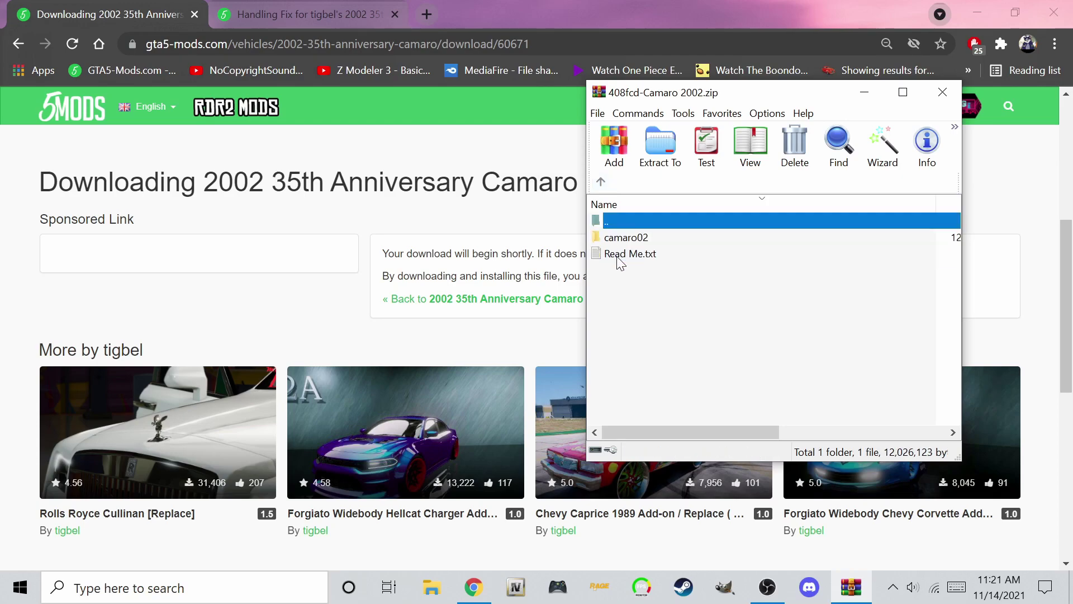
double_click(619, 243)
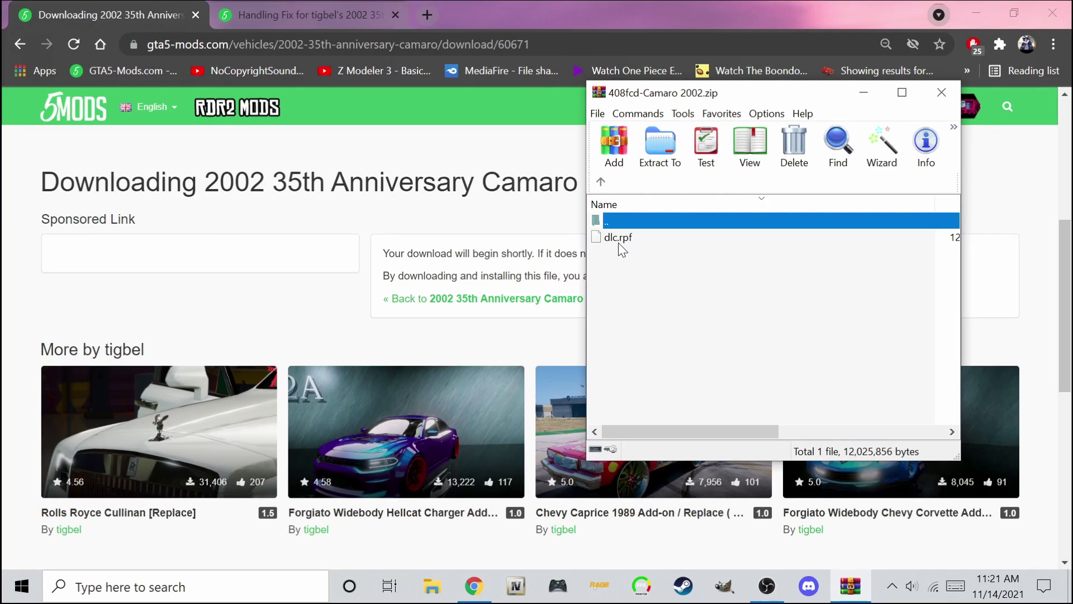
click(598, 179)
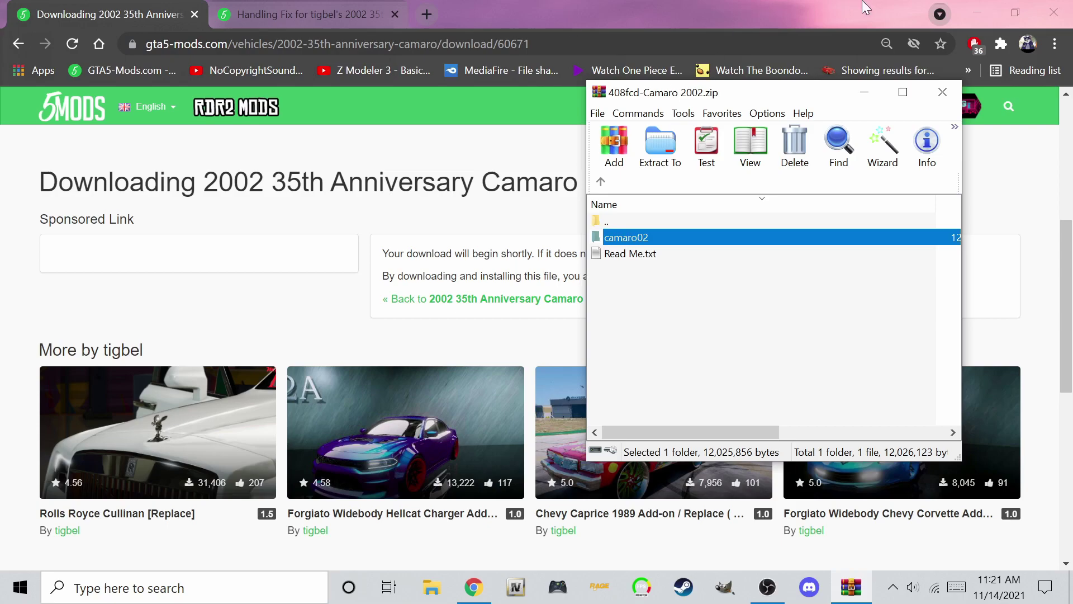
click(973, 10)
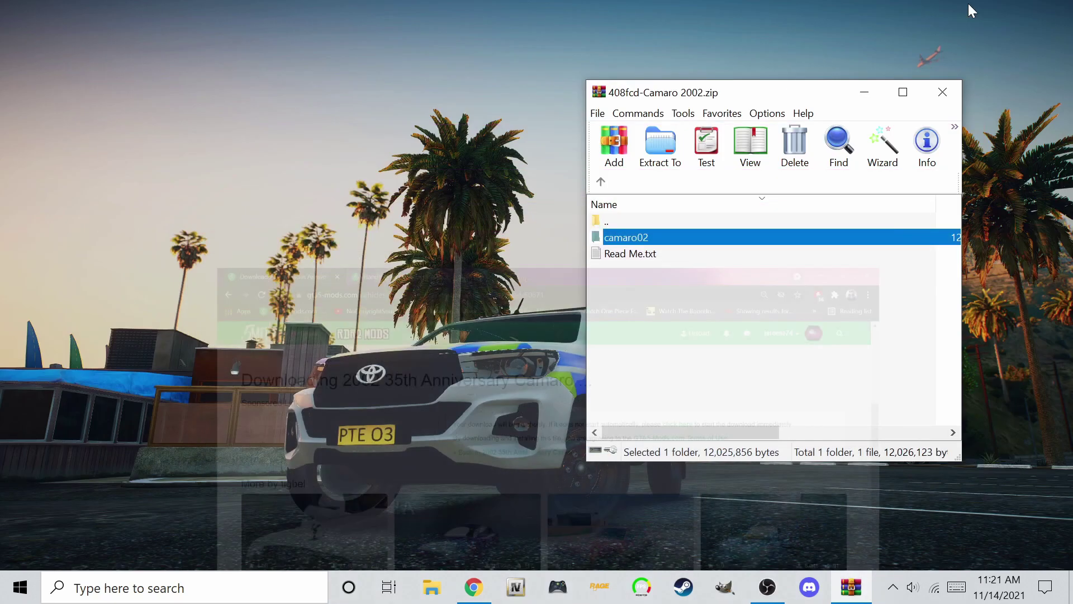
click(601, 185)
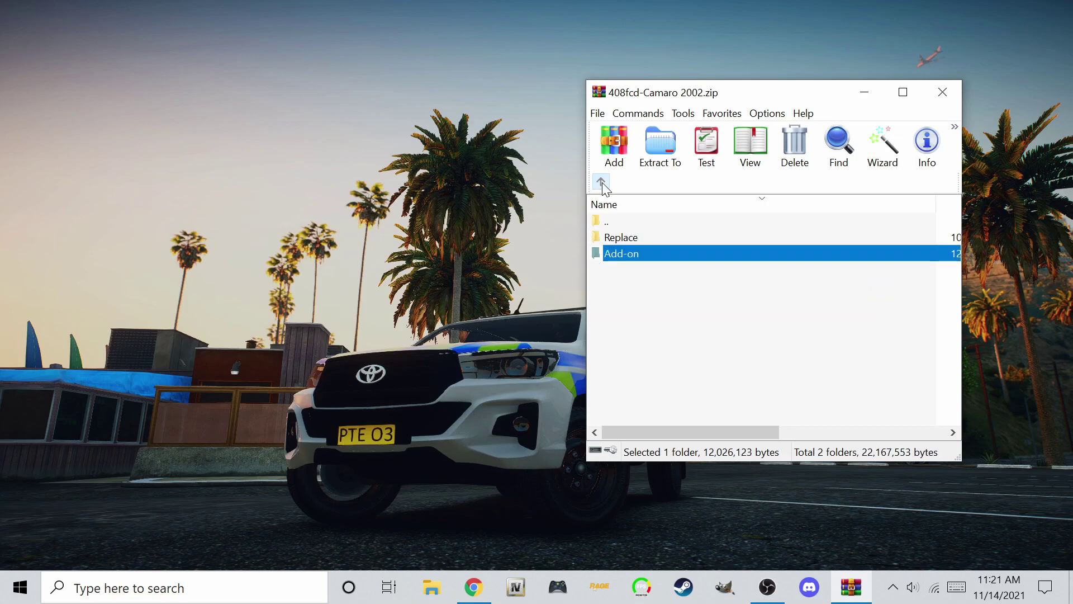
click(431, 587)
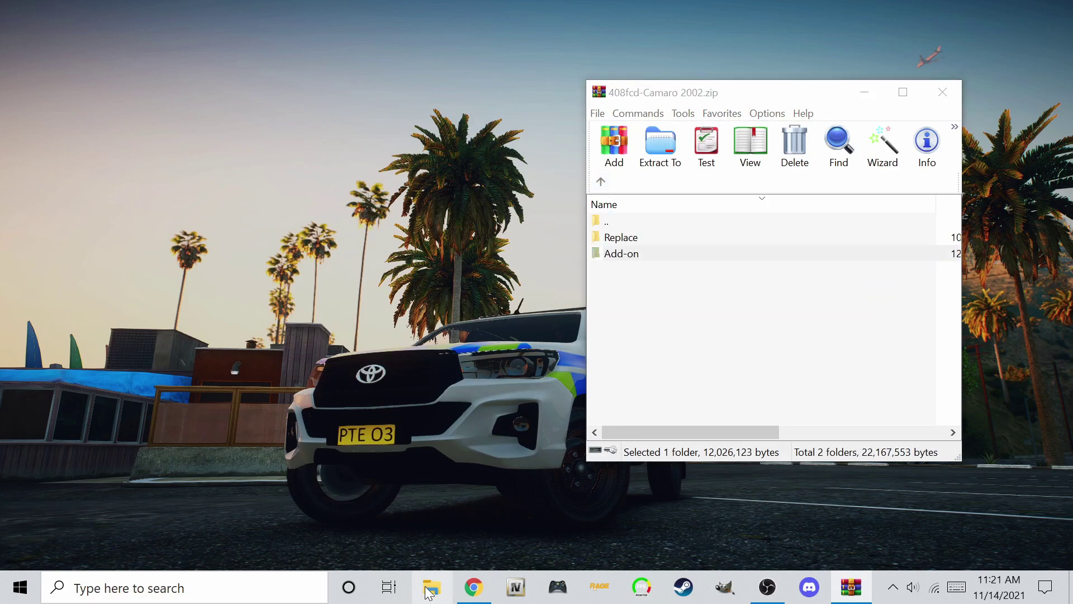
Copy the Add-on and Replace folders from the archive into the mods folder, then close WinRAR.
click(640, 264)
drag(636, 259, 470, 330)
drag(643, 239, 501, 286)
click(790, 355)
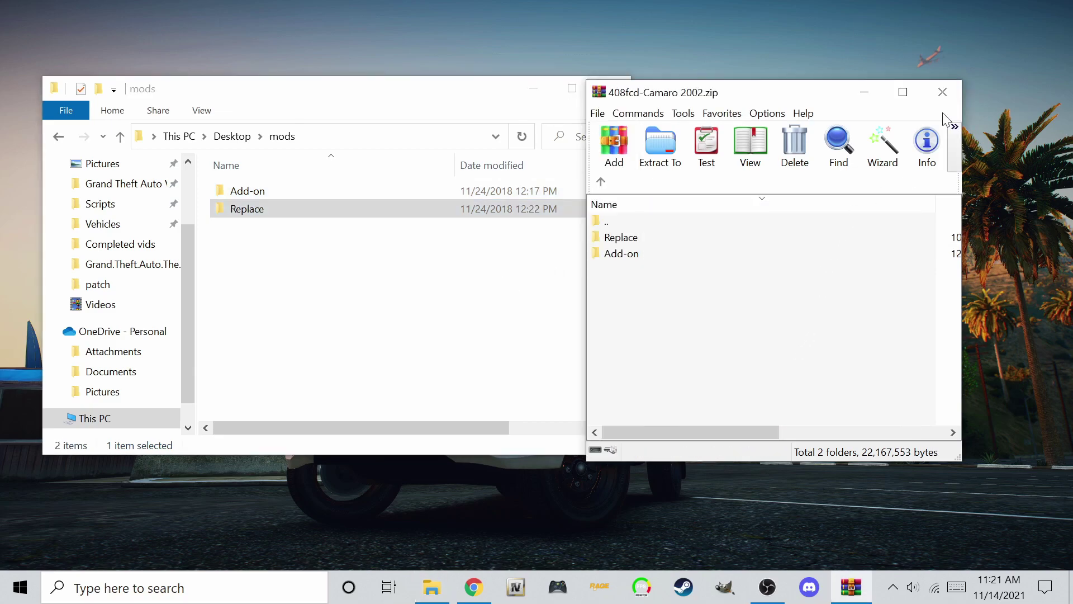
click(941, 93)
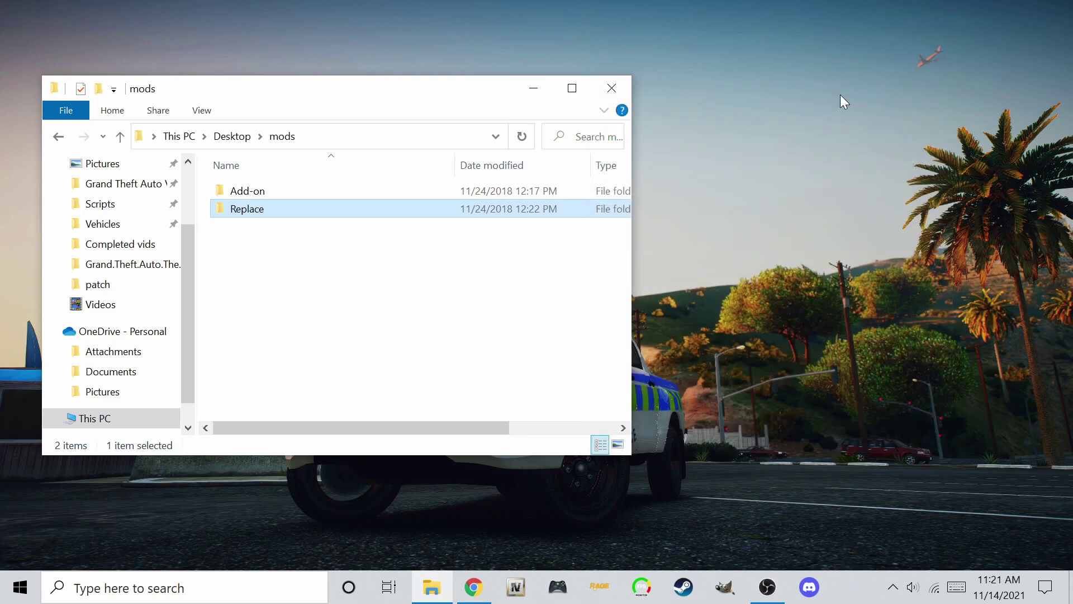
drag(470, 92, 674, 81)
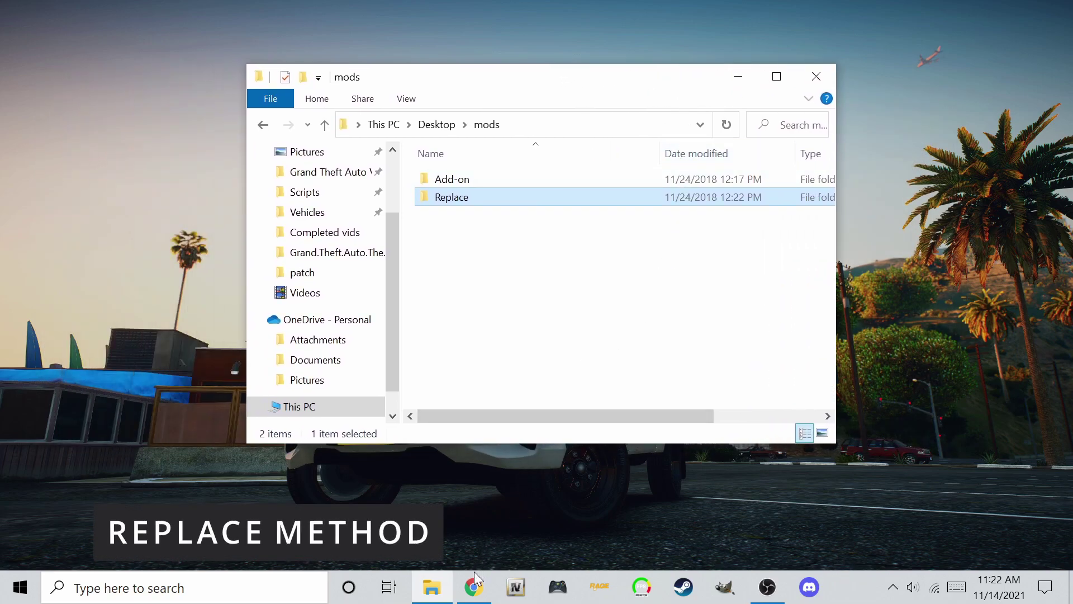
Start OpenIV on GTA V for Windows, tile it beside Explorer, and open the Replace folder.
click(519, 588)
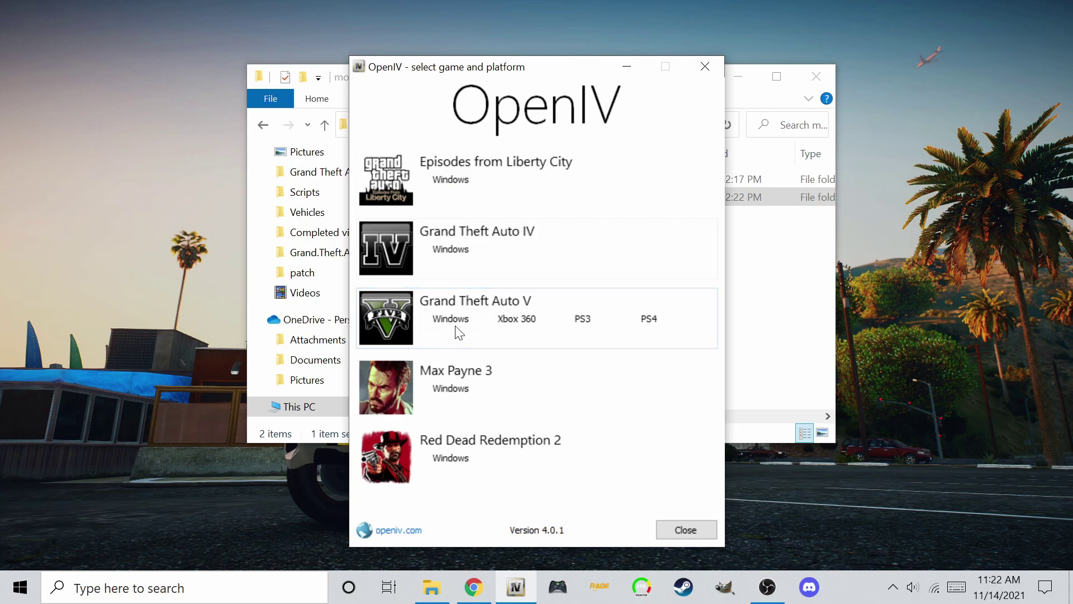
click(451, 321)
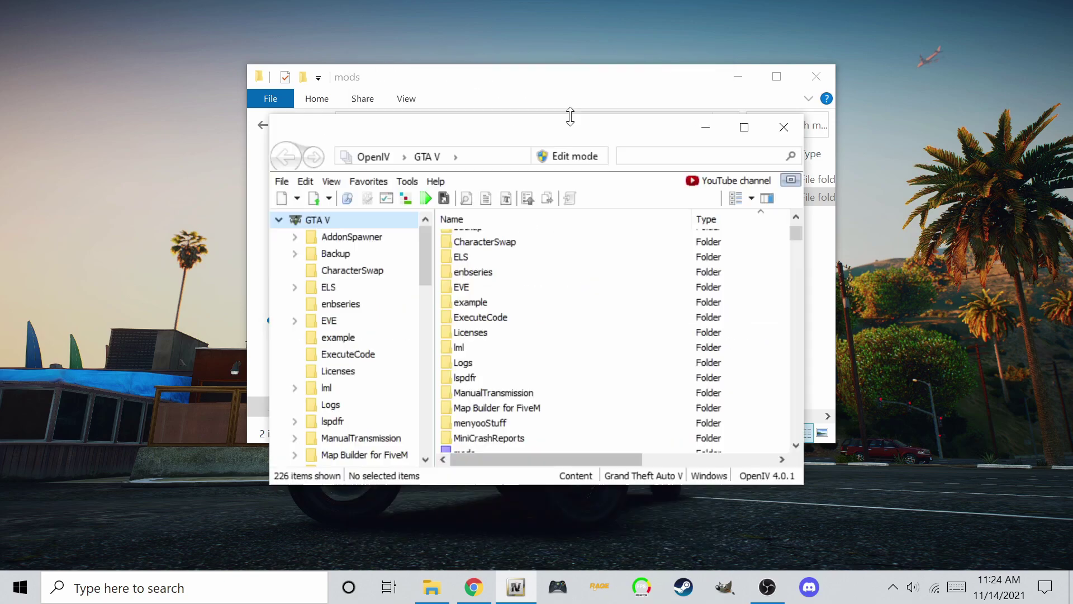
drag(570, 119, 321, 117)
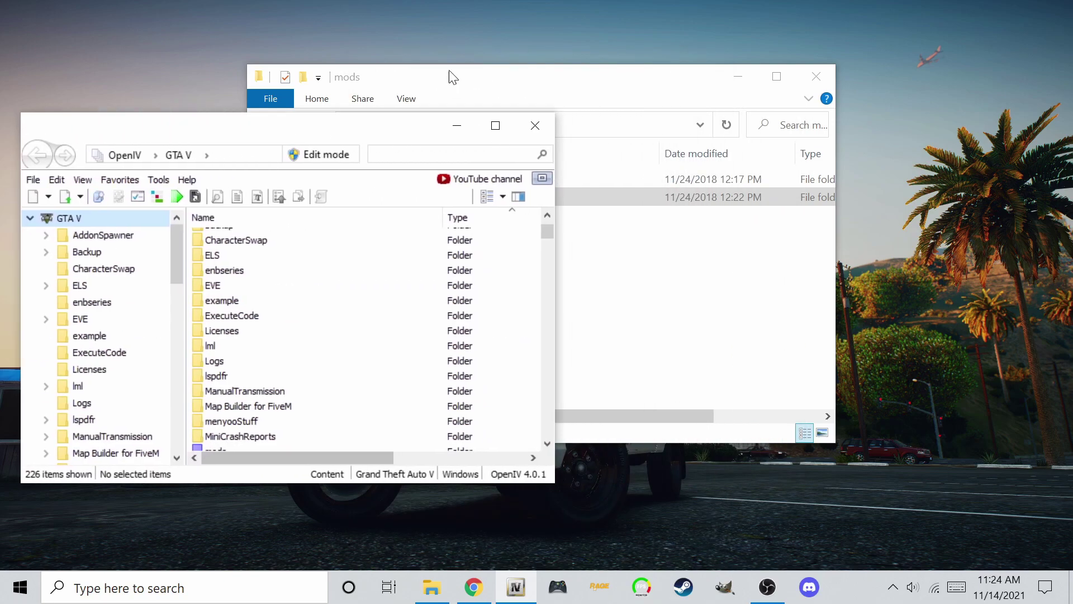
drag(475, 83, 778, 129)
double_click(750, 243)
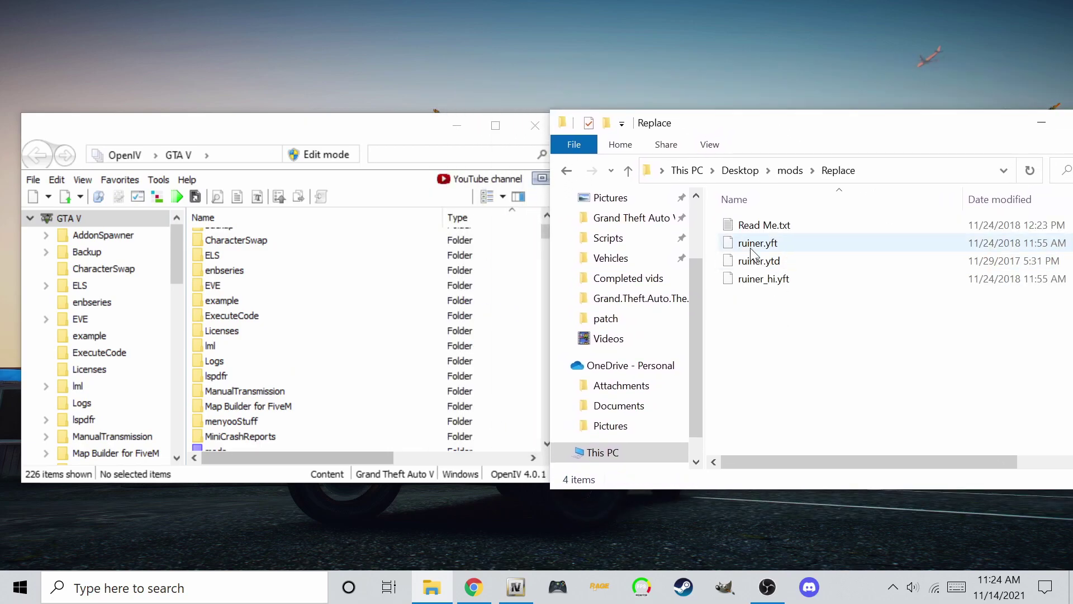
click(755, 226)
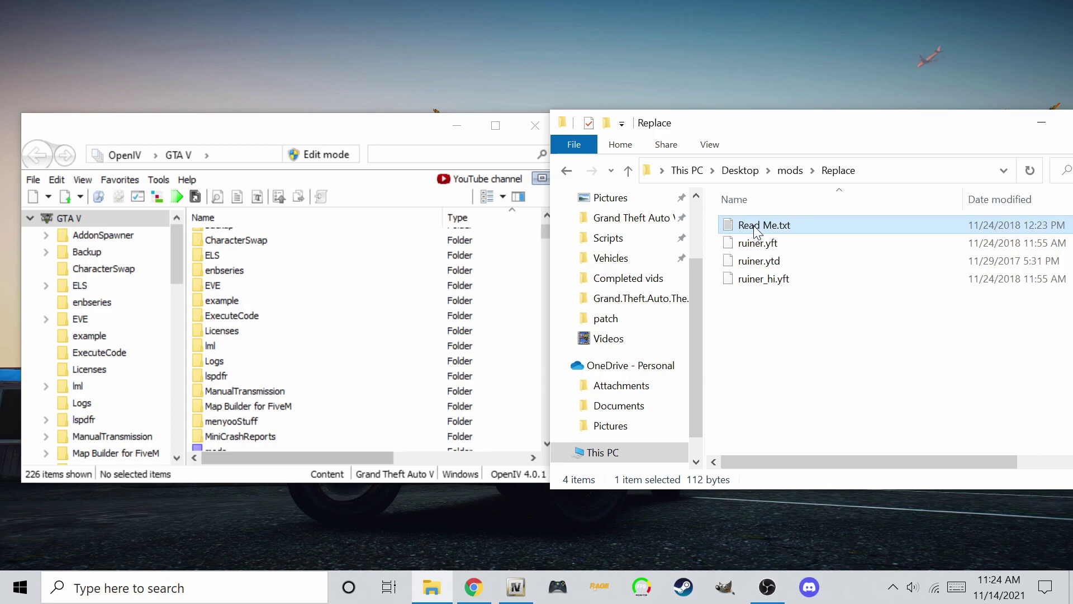
double_click(757, 228)
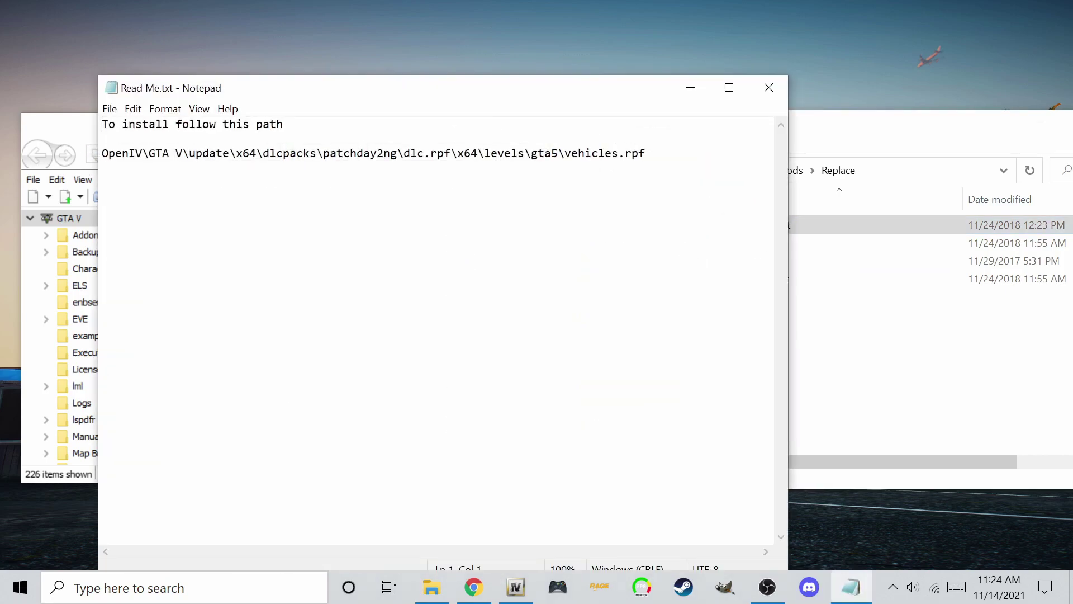
drag(175, 153, 645, 154)
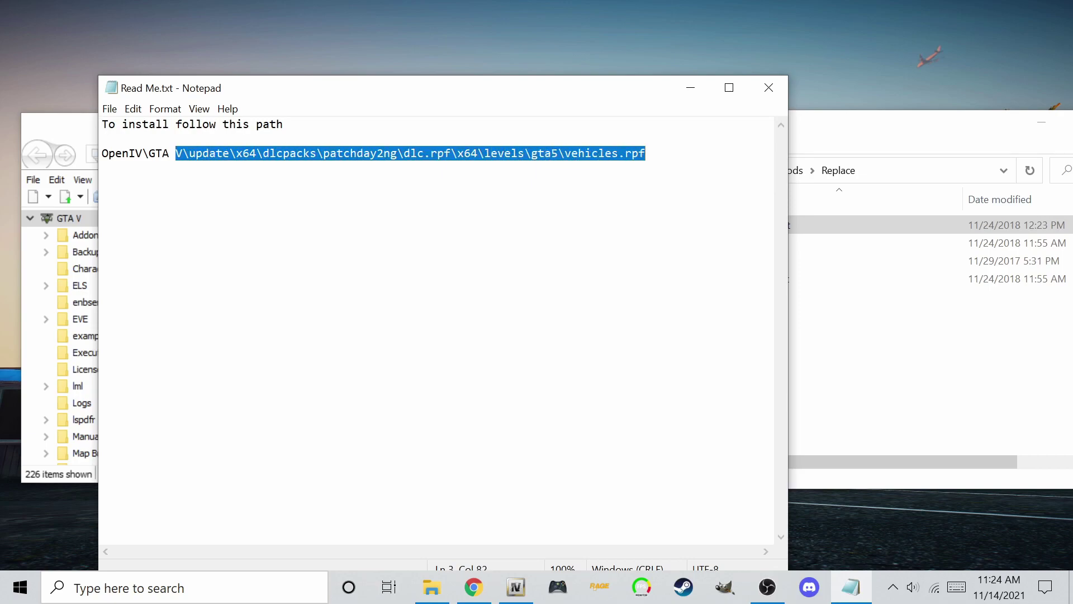
click(769, 83)
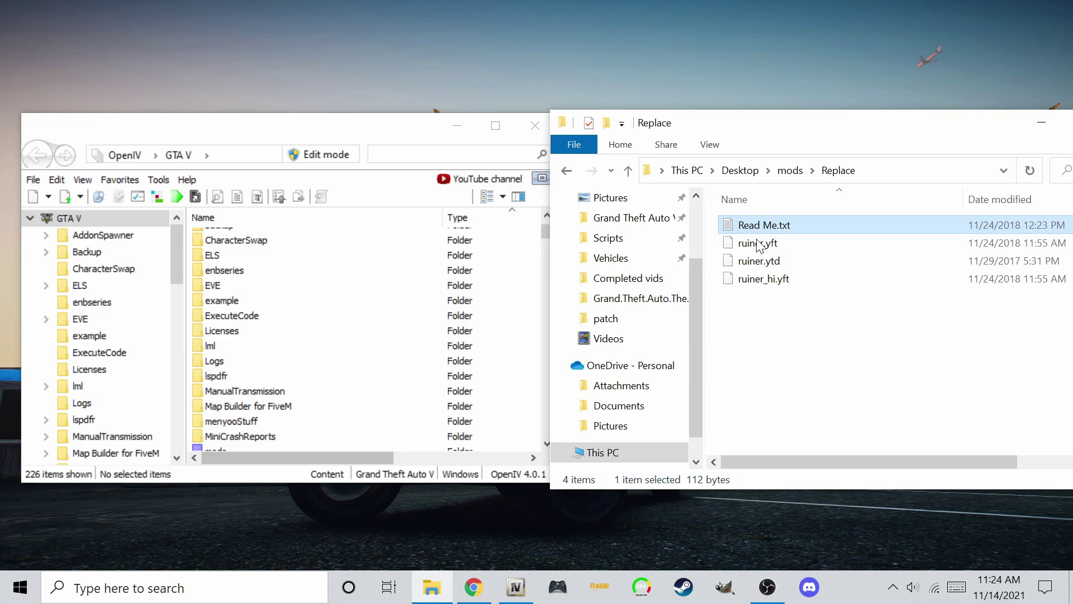
Search all OpenIV archives for 'ruiner', then refine the search to ruiner.yft.
click(373, 153)
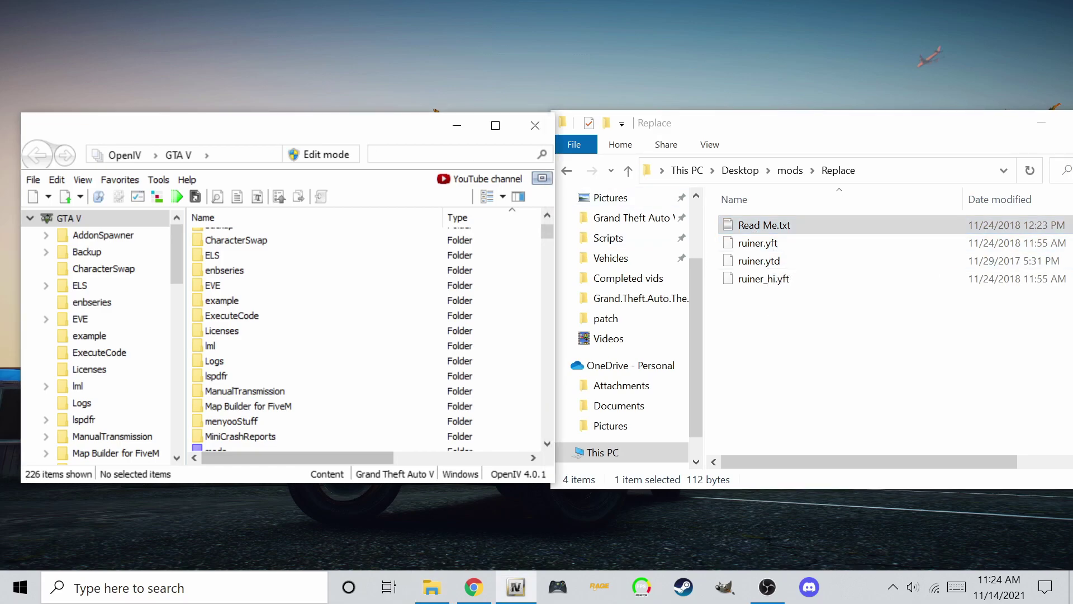
text(ruiner)
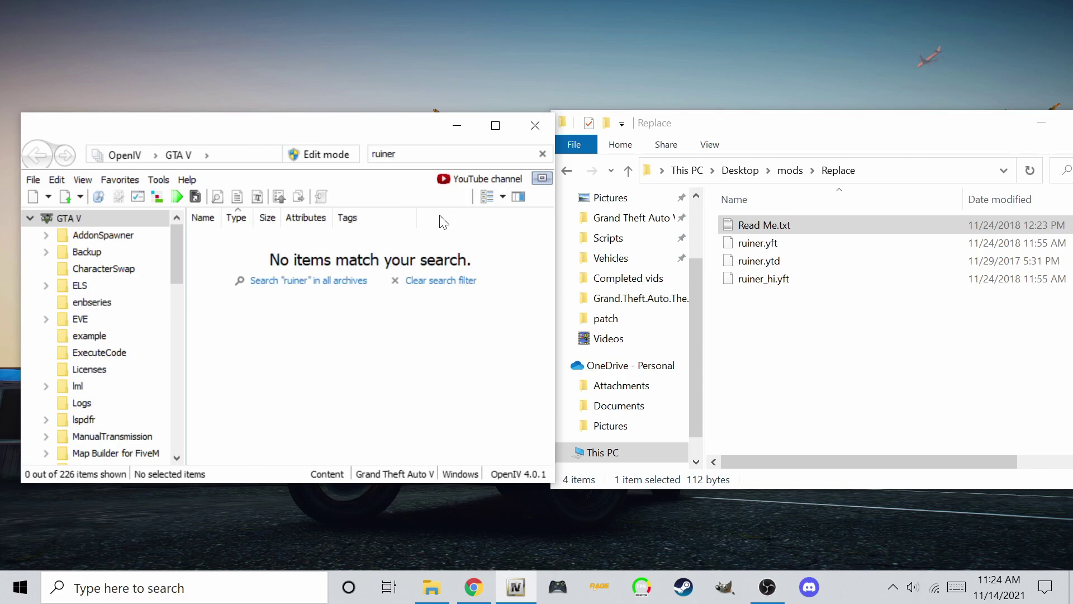
click(358, 281)
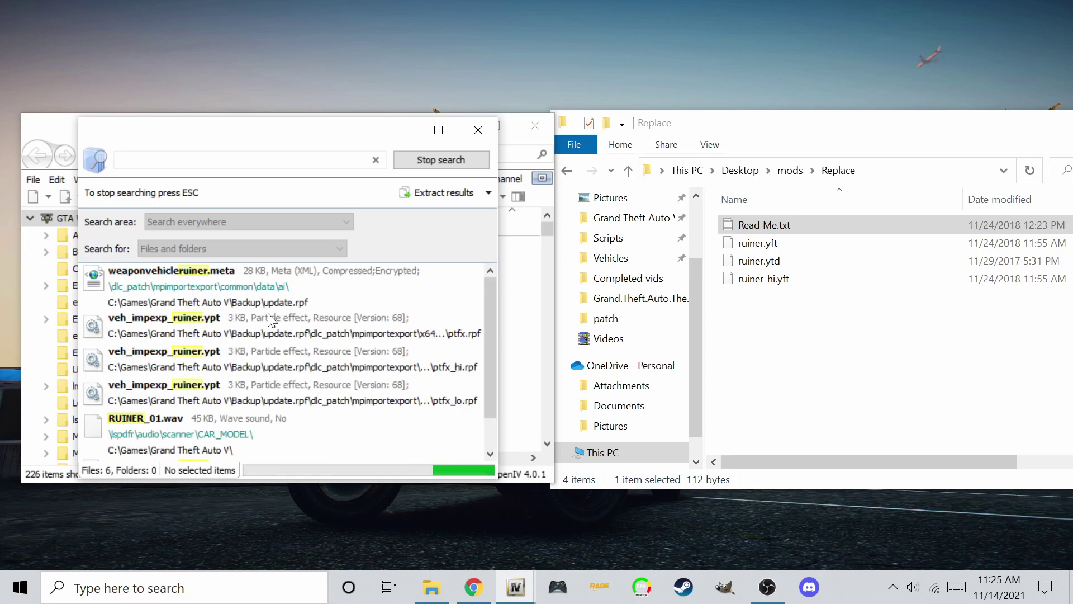
click(202, 360)
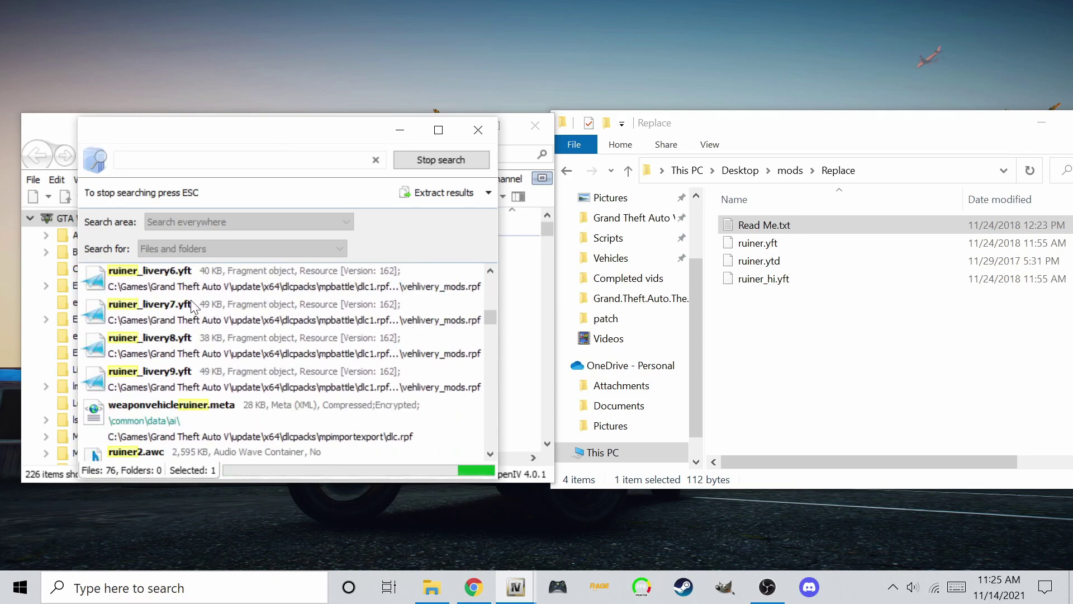
scroll(186, 331, up, 3)
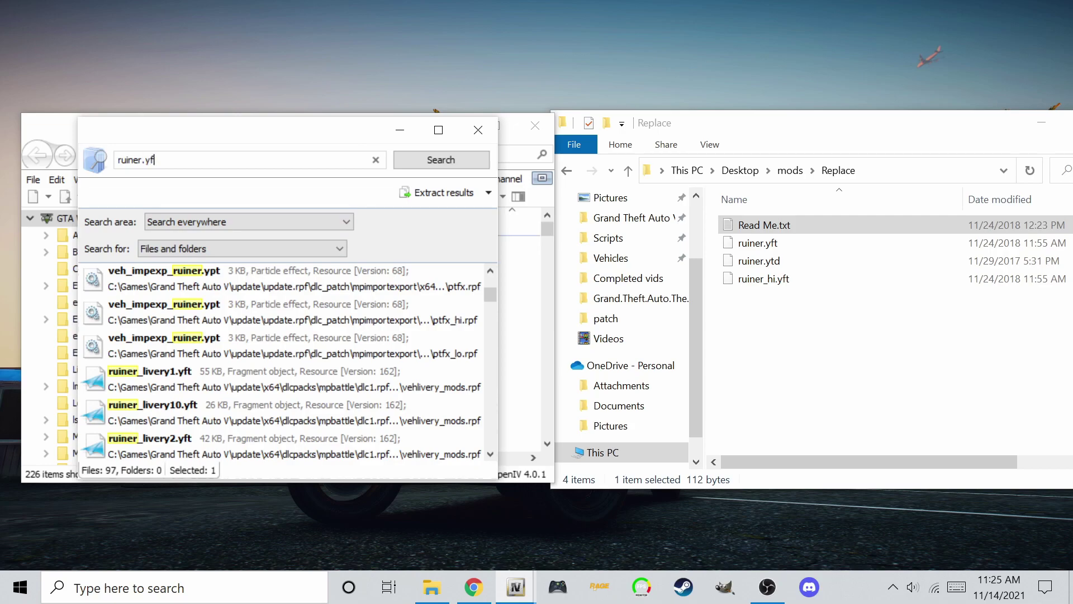
key(Return)
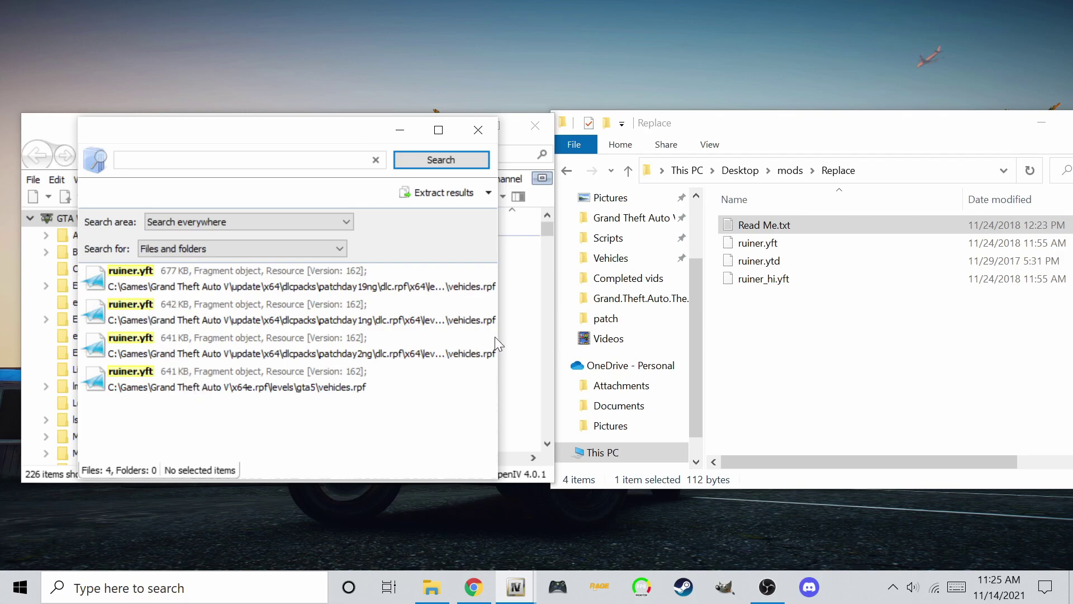
Widen the search window to reveal full paths of the four ruiner.yft results.
drag(498, 338, 665, 341)
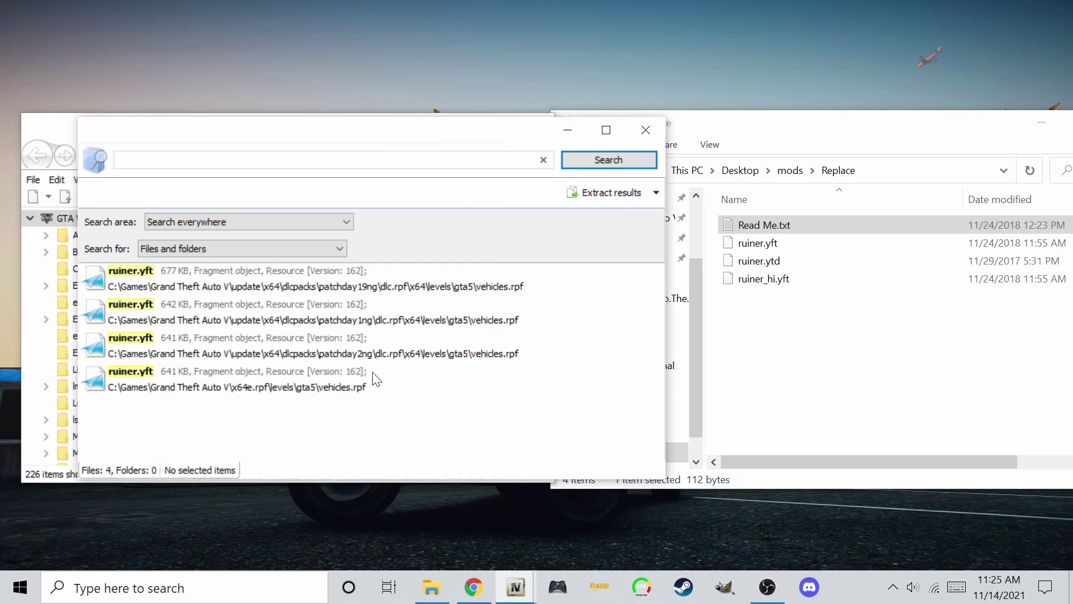
click(341, 384)
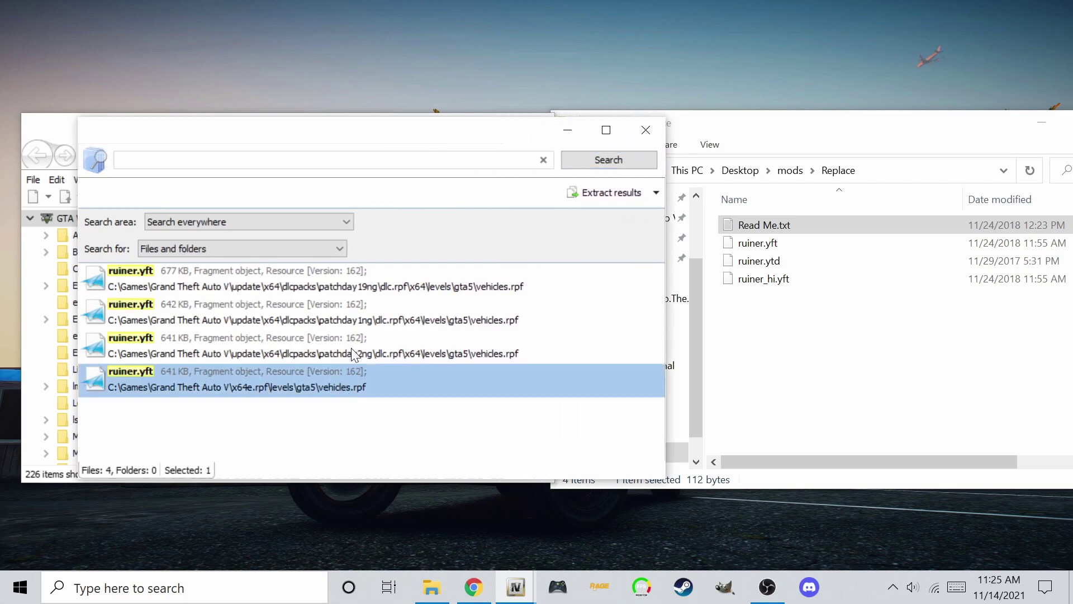
click(354, 355)
click(340, 301)
click(283, 279)
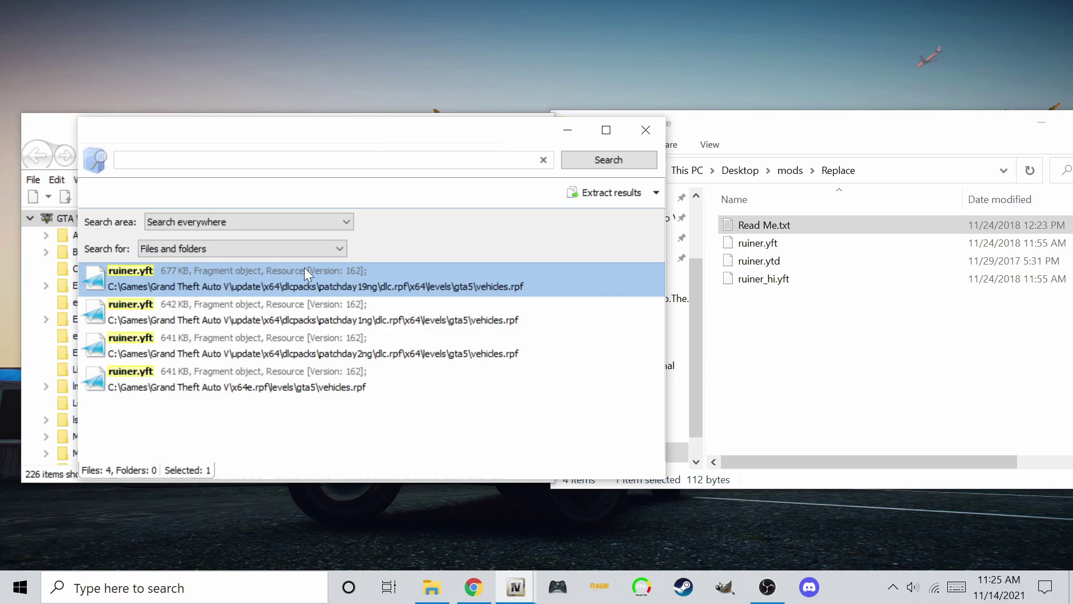
Recheck the patchday2ng install path in Read Me.txt, then close Notepad.
double_click(740, 227)
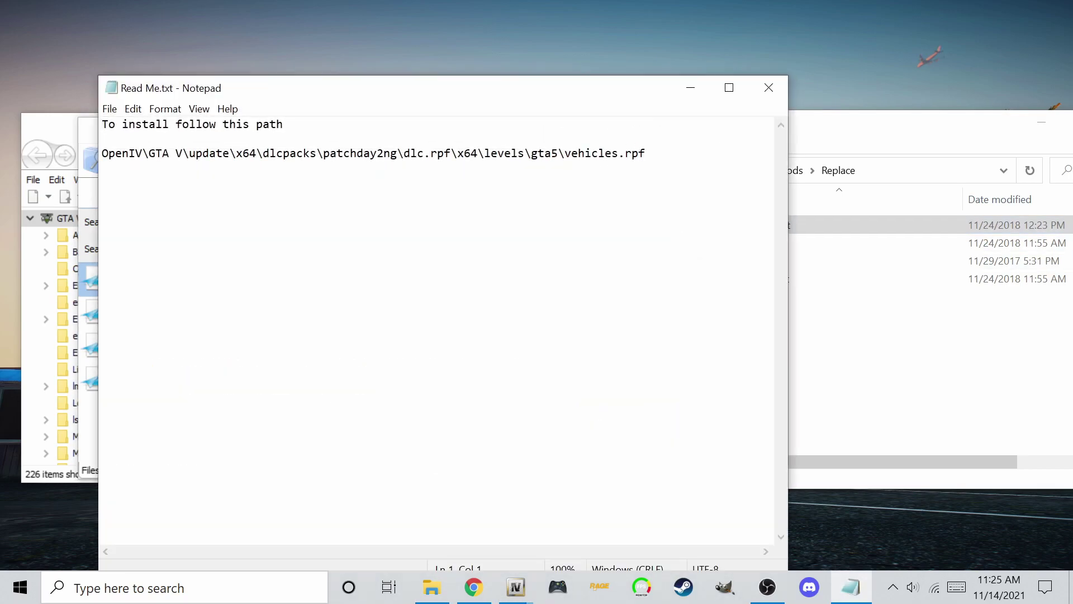
drag(323, 153, 390, 153)
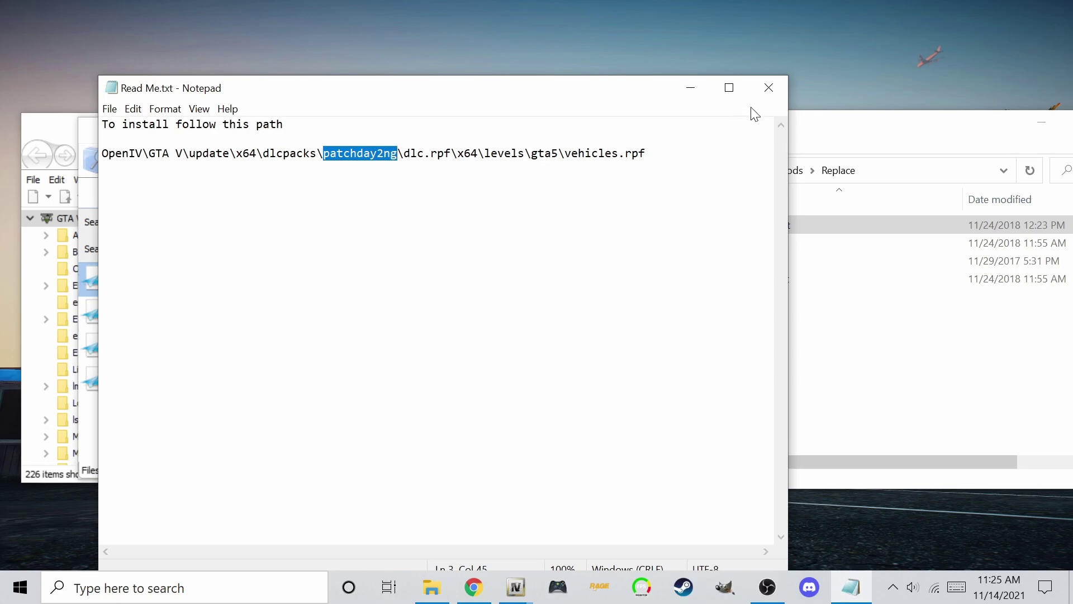
click(770, 88)
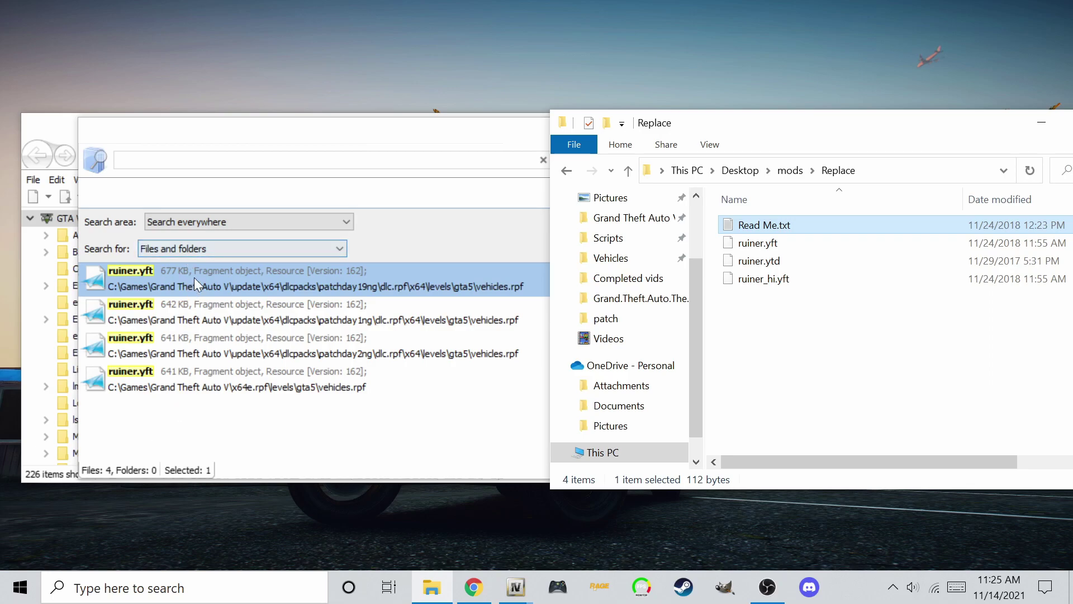
Open patchday19ng's vehicles.rpf at ruiner.yft and turn on edit mode.
click(294, 277)
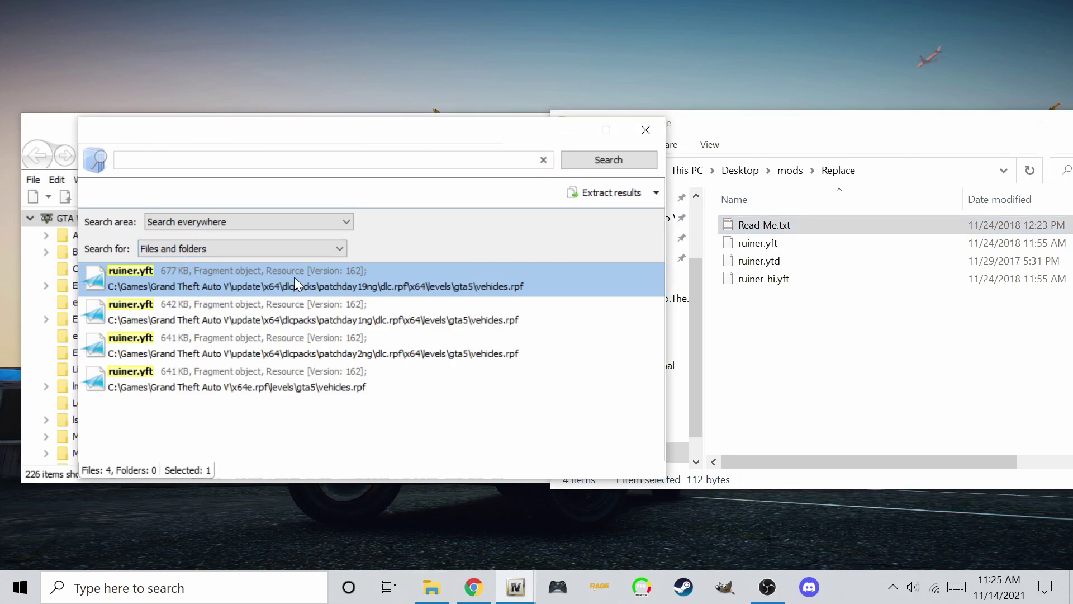
double_click(294, 276)
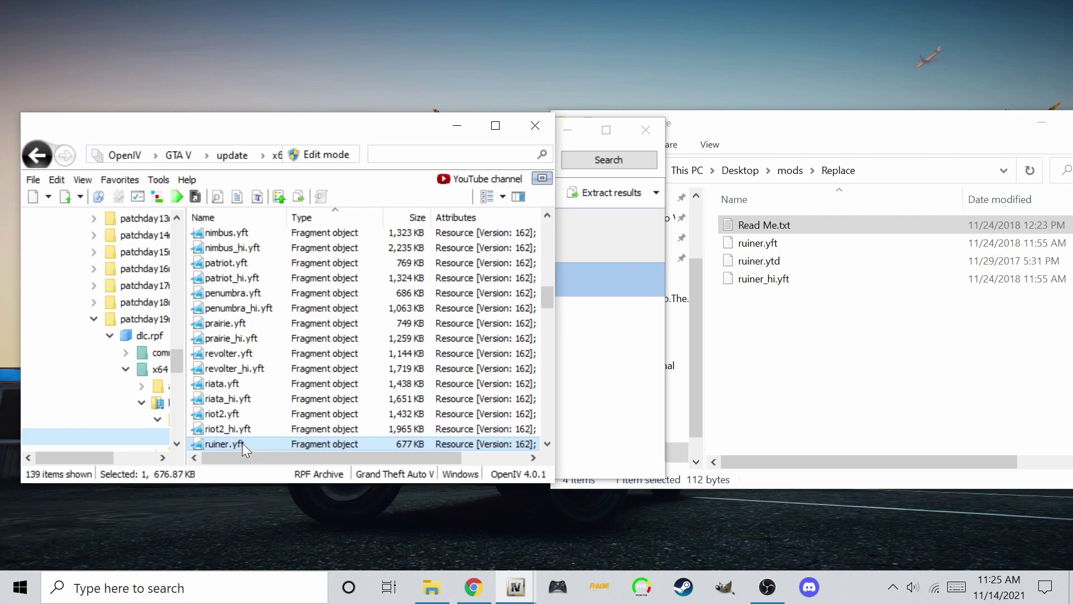
scroll(242, 443, down, 2)
drag(760, 344, 766, 263)
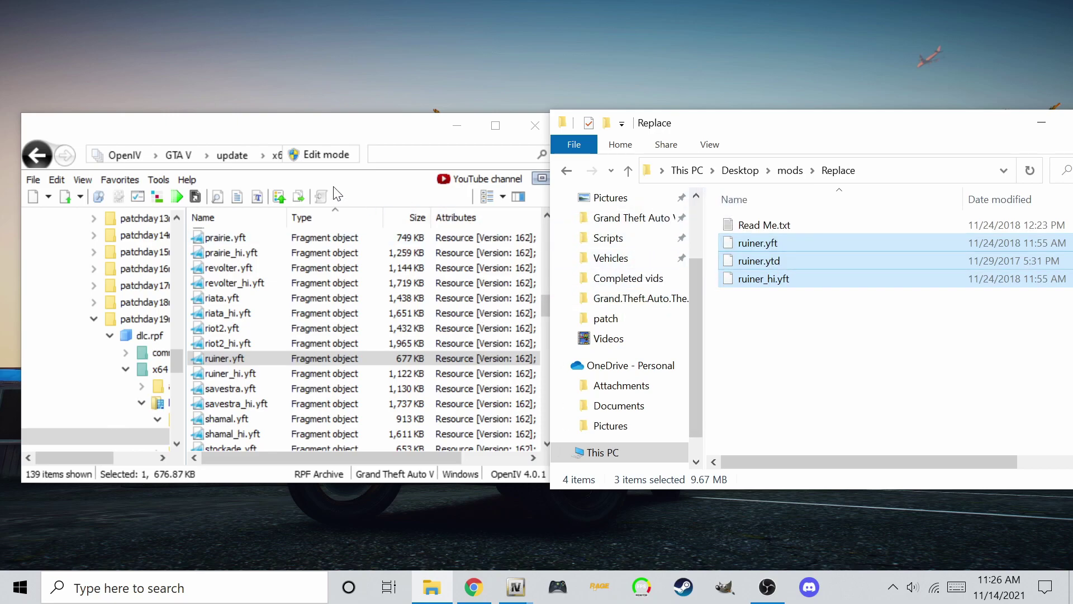
click(326, 156)
click(323, 154)
click(576, 349)
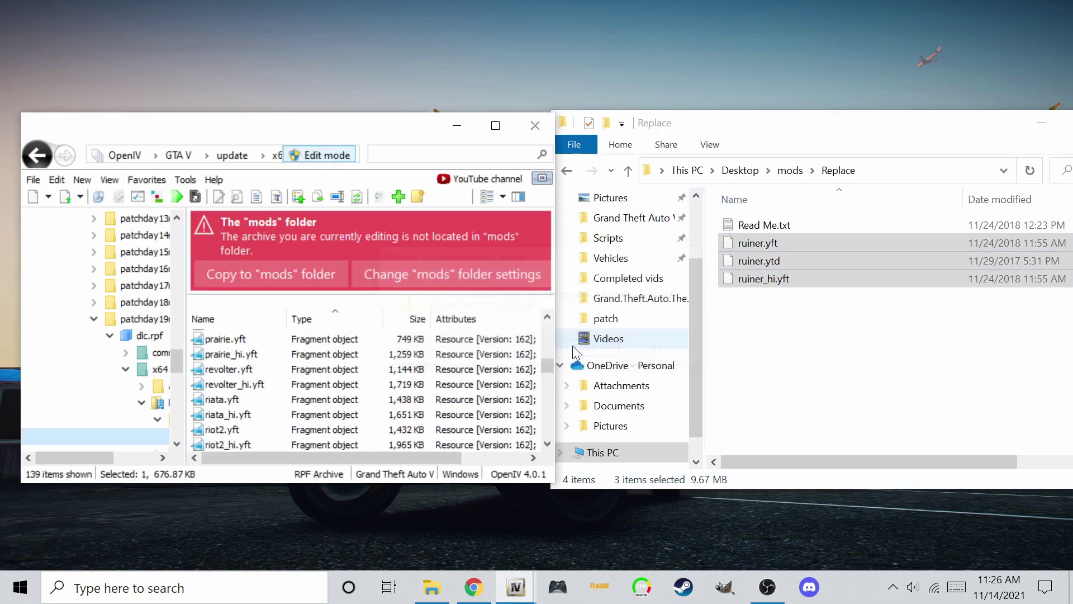
scroll(461, 350, down, 1)
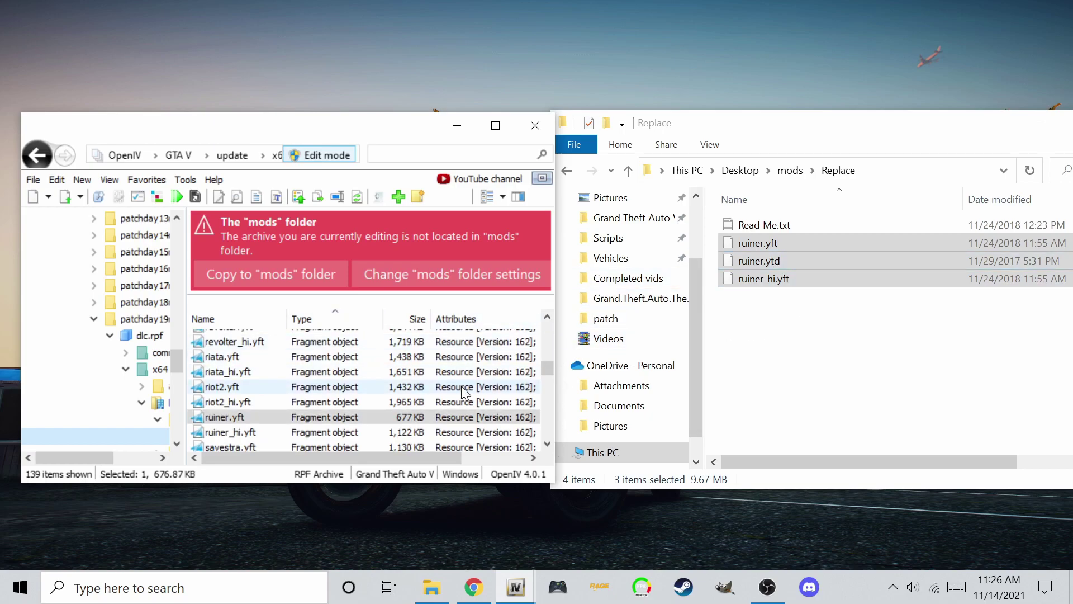
Jump to the patchday1ng copy of ruiner.yft, compare the other results, and close the search.
click(509, 593)
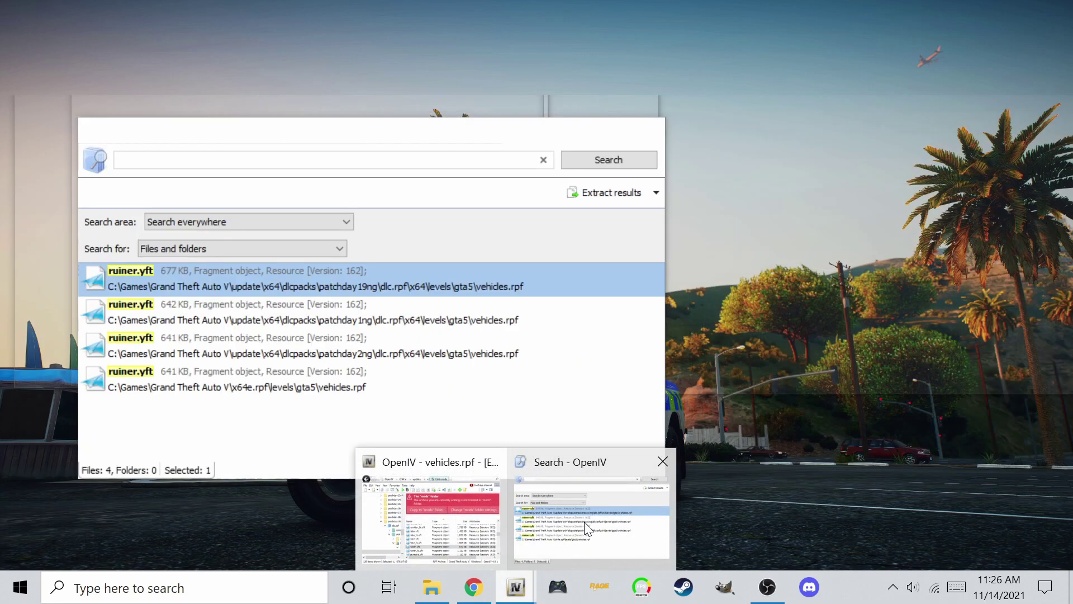
click(584, 521)
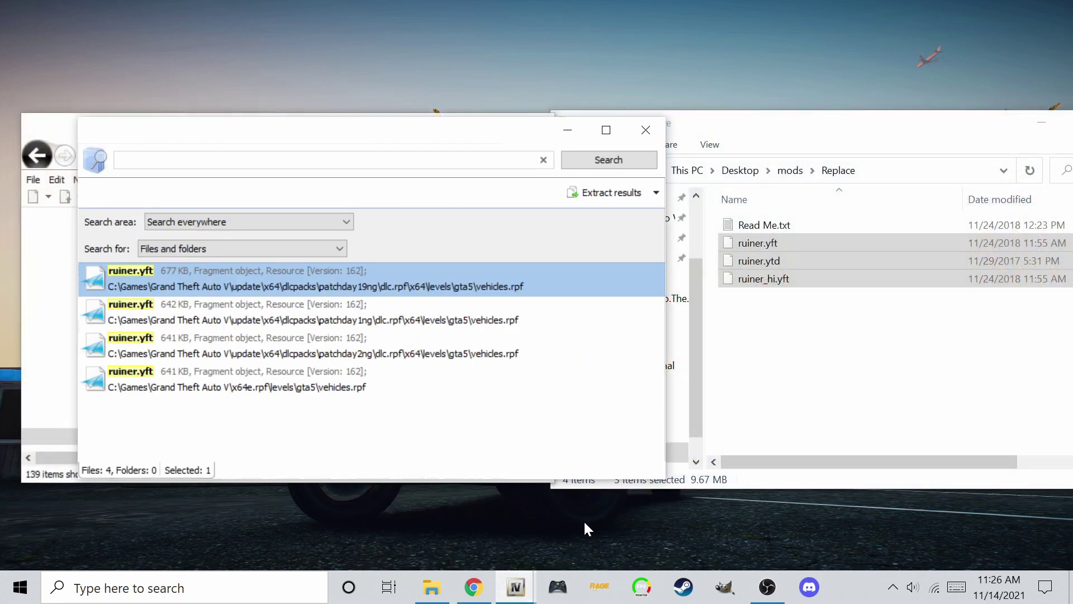
click(368, 325)
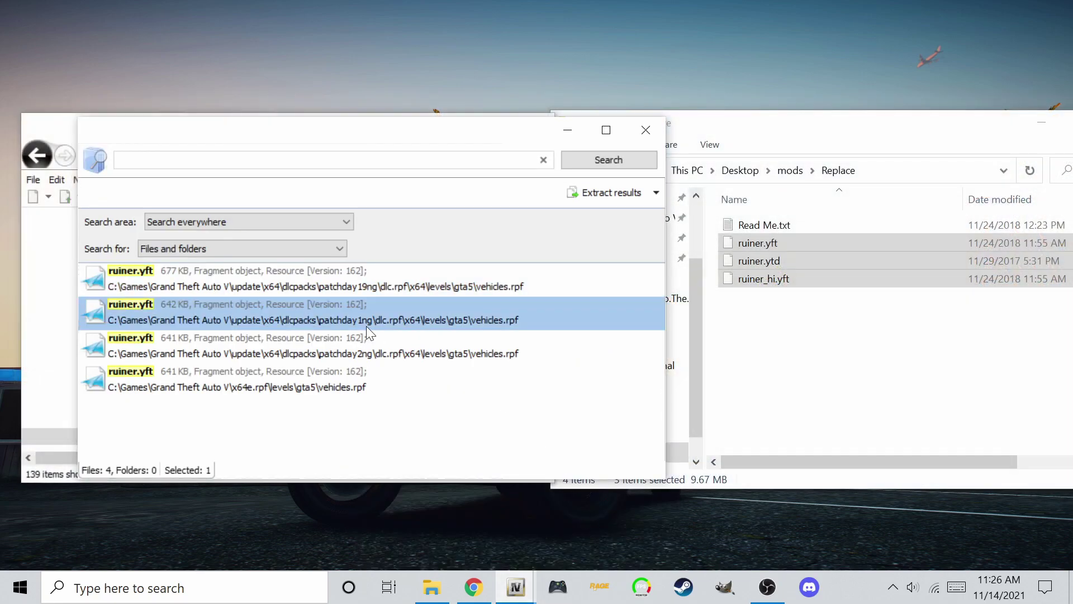
double_click(367, 326)
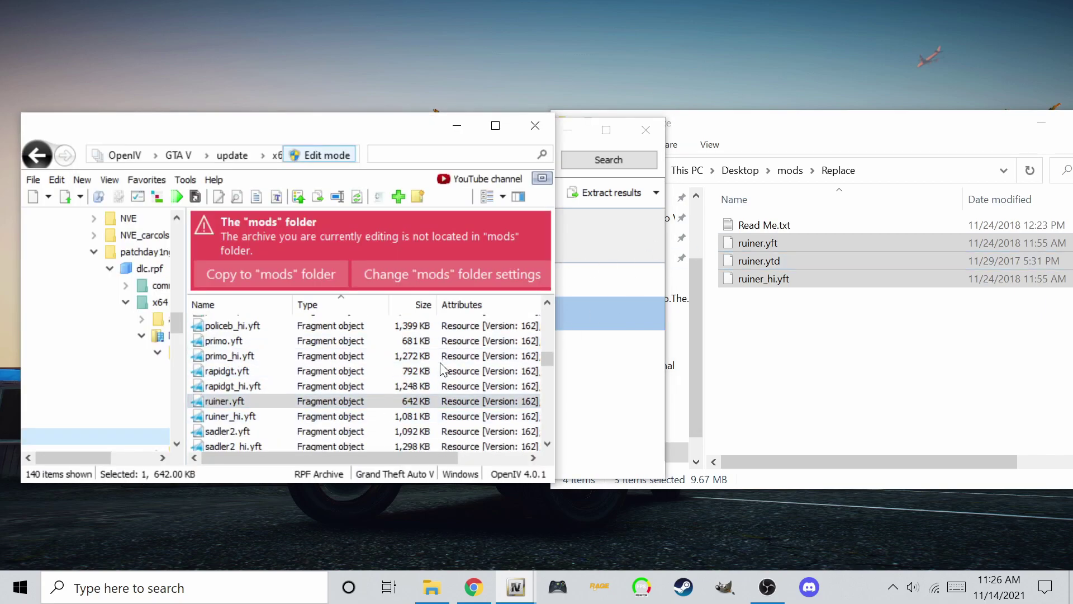
click(588, 354)
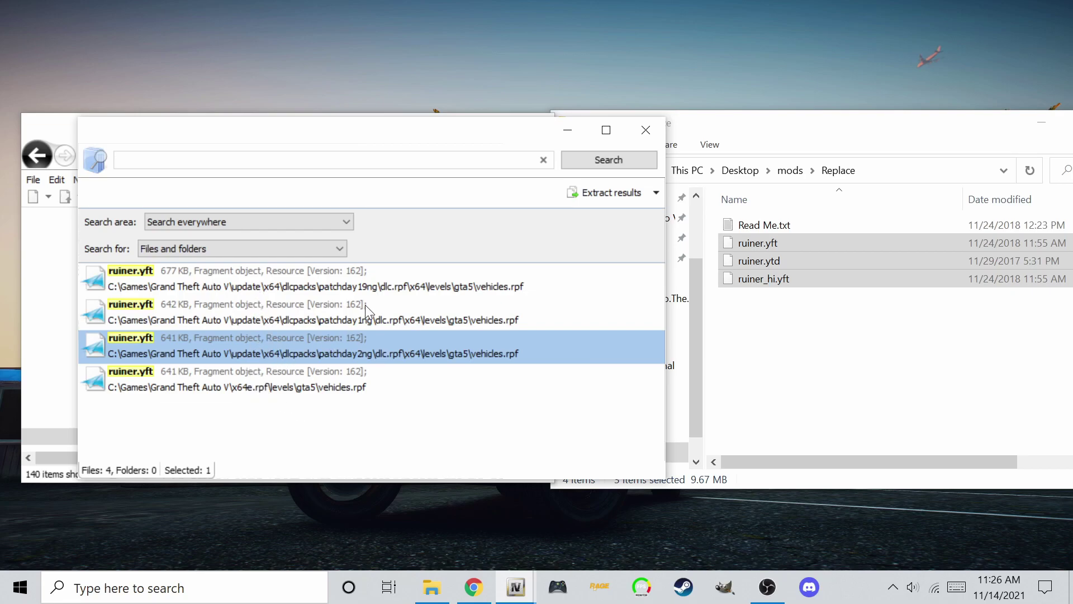
click(361, 286)
click(361, 321)
click(363, 349)
click(353, 387)
click(659, 128)
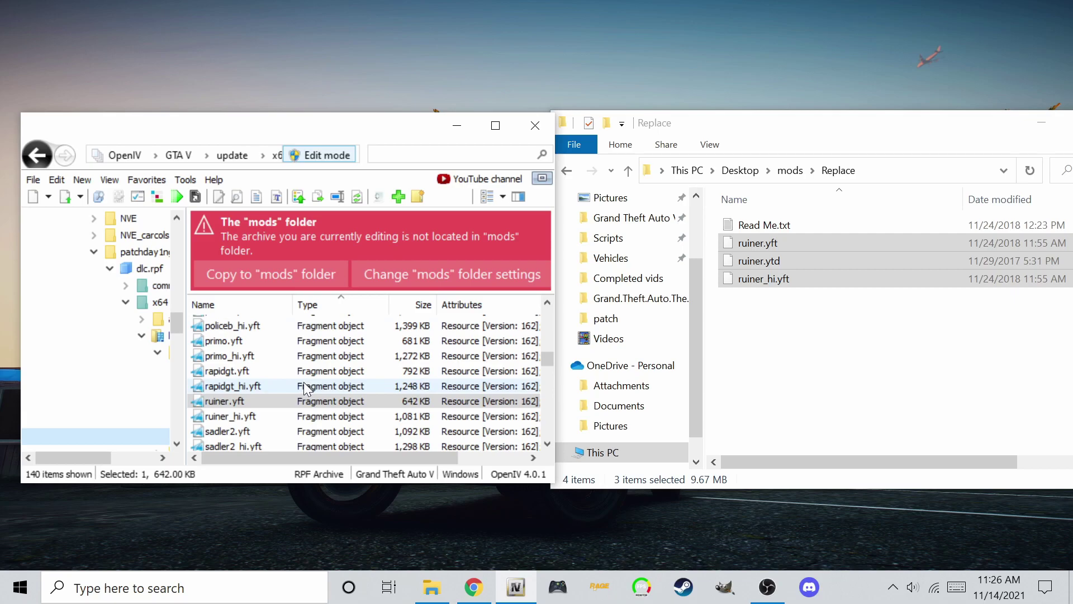
Return OpenIV to the GTA V root and open the downloaded Add-on folder in Explorer.
click(192, 152)
scroll(302, 313, down, 3)
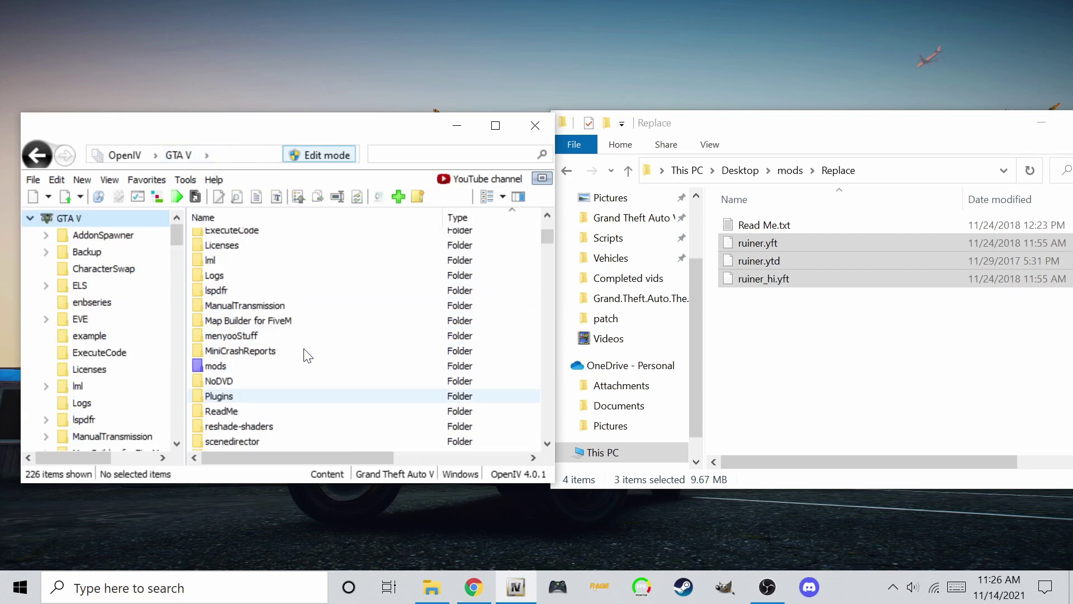
scroll(308, 355, up, 1)
click(788, 170)
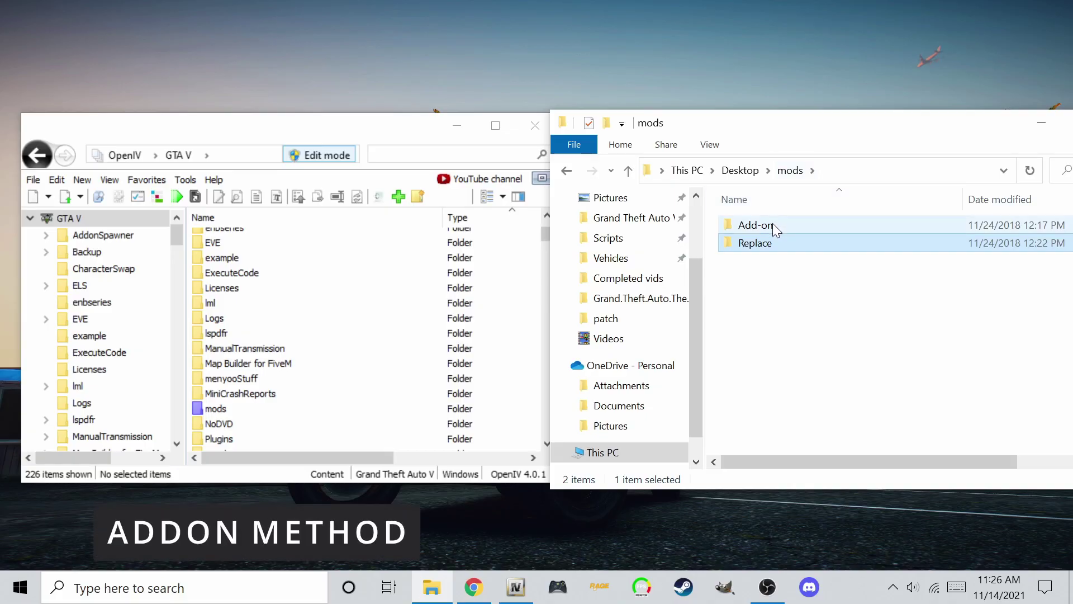
double_click(773, 223)
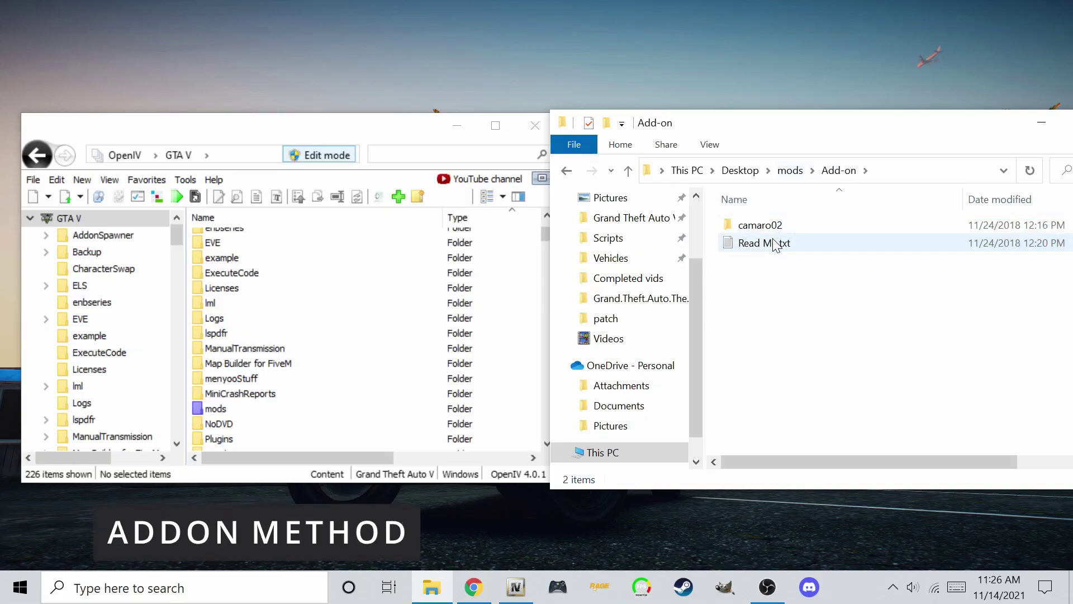
Open the Add-on Read Me.txt and move it away from OpenIV's file list.
double_click(776, 244)
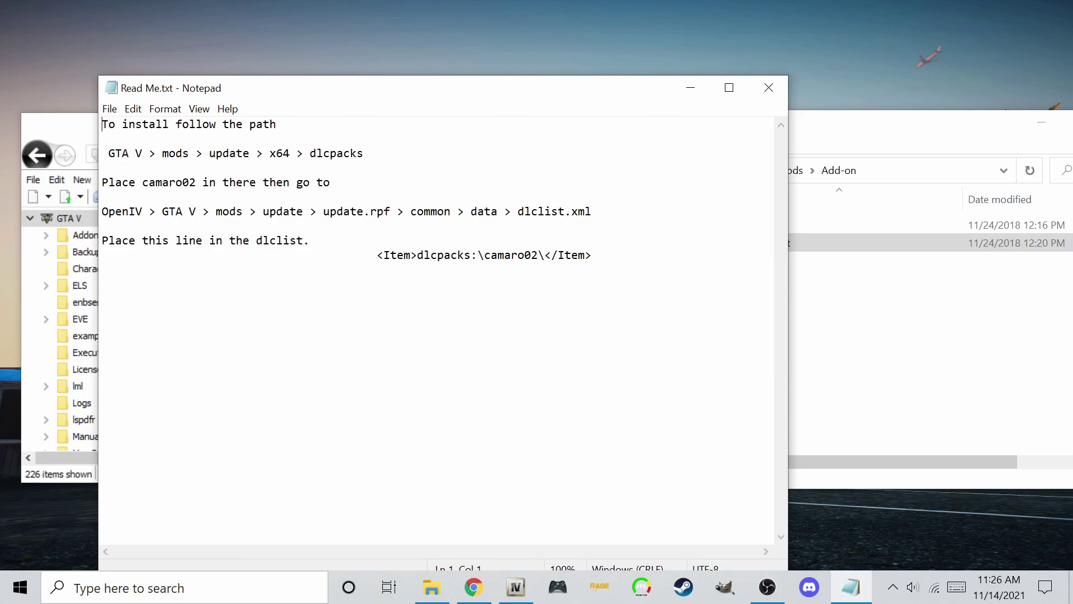
drag(223, 97, 503, 107)
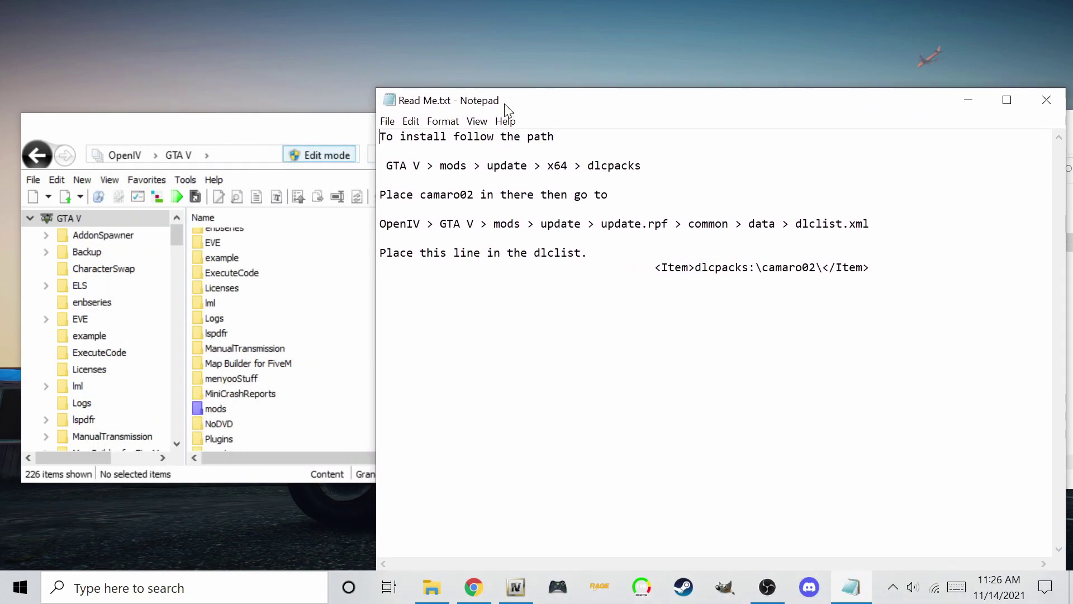
scroll(209, 419, down, 2)
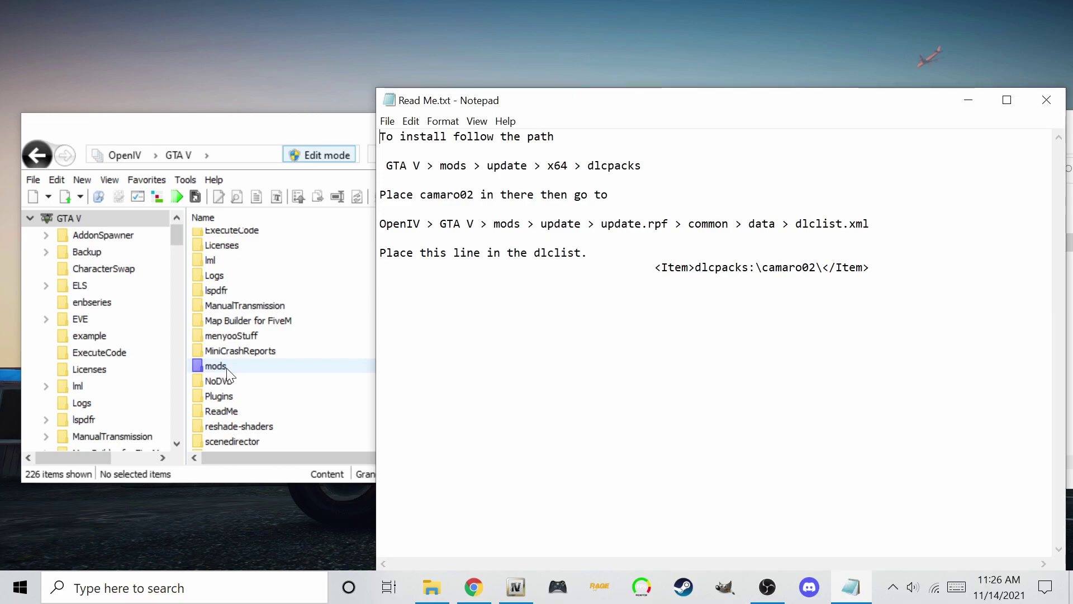
Navigate OpenIV into mods\update\x64\dlcpacks, following the readme's instructions.
double_click(227, 368)
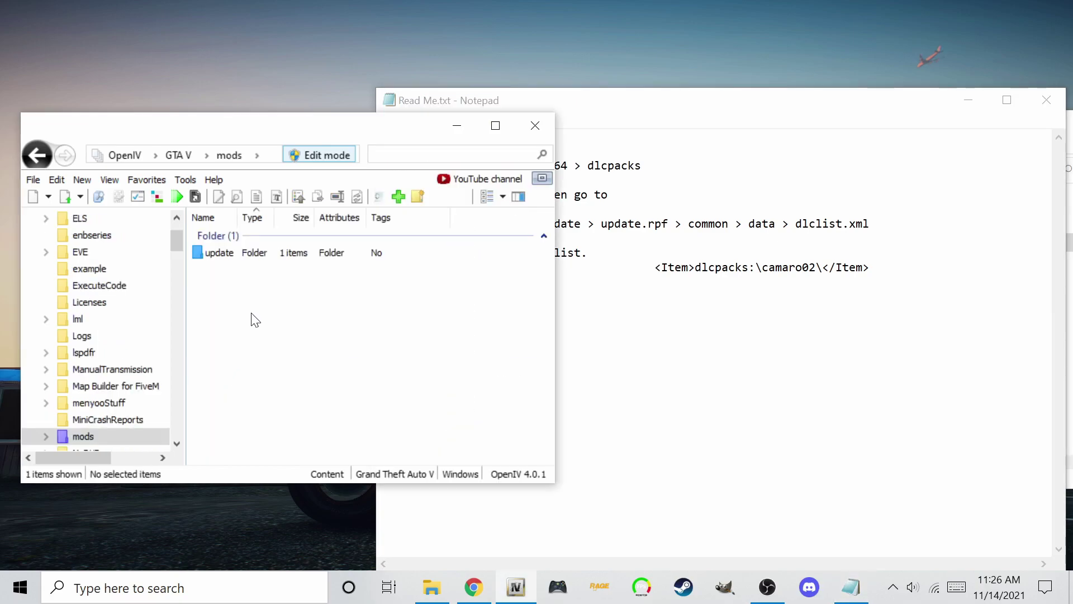
key(alt+Tab)
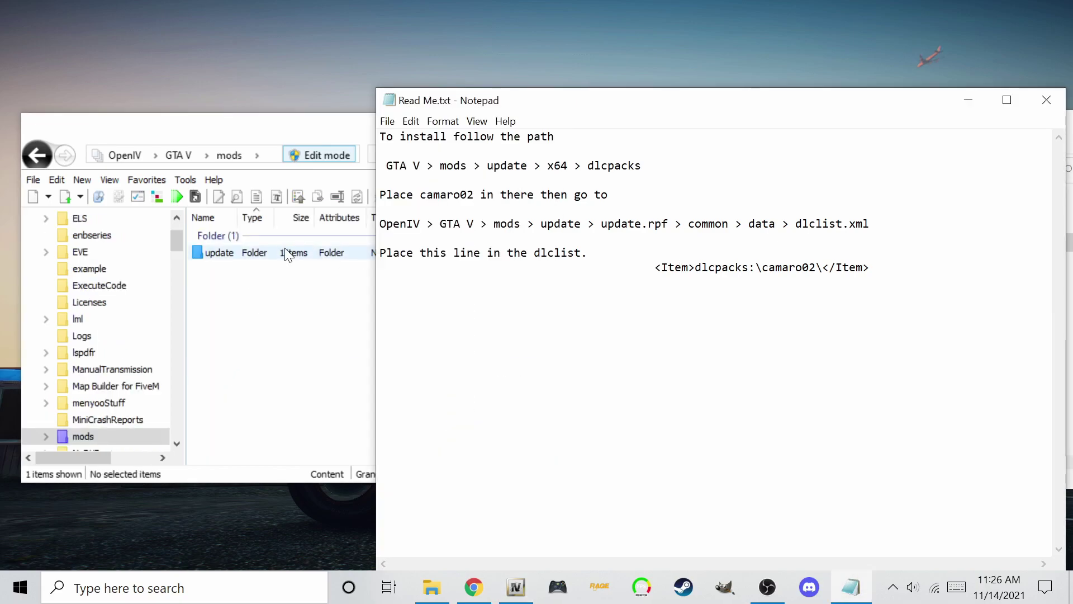
click(270, 253)
double_click(271, 253)
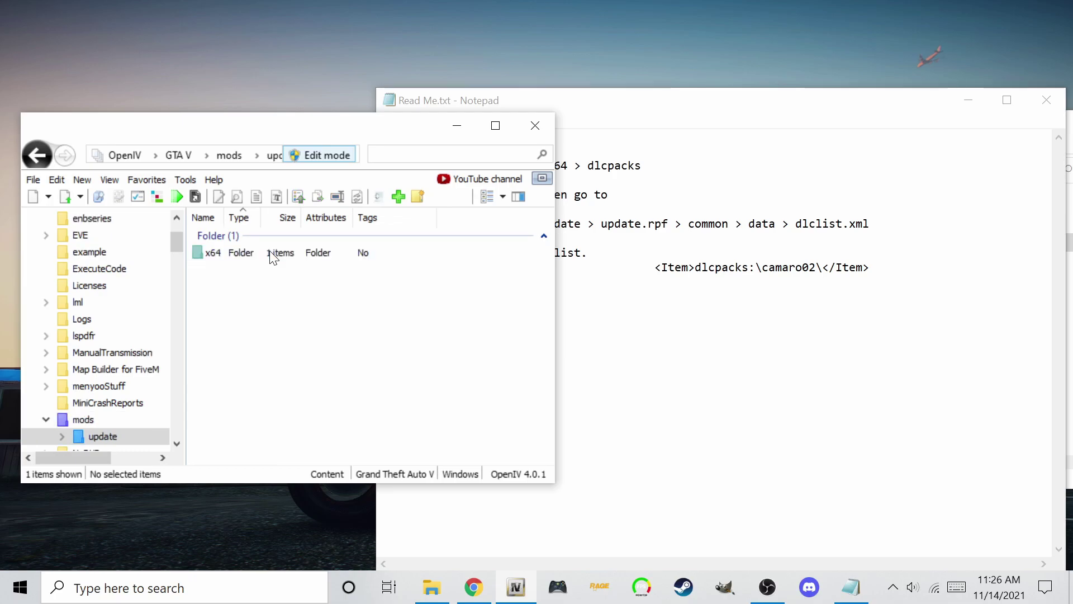
click(271, 252)
double_click(271, 252)
double_click(271, 253)
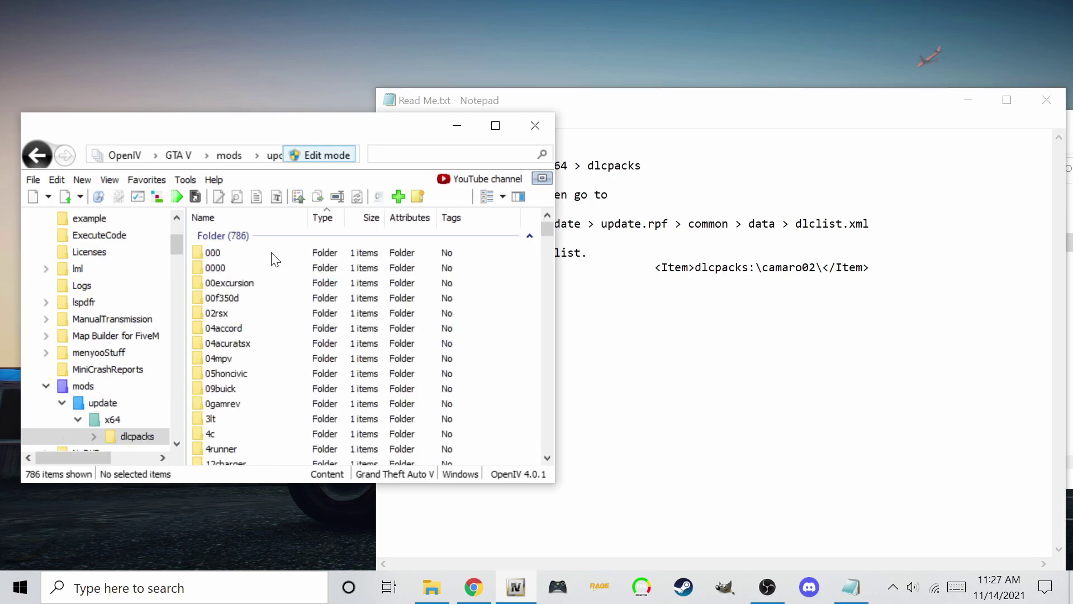
key(alt+Tab)
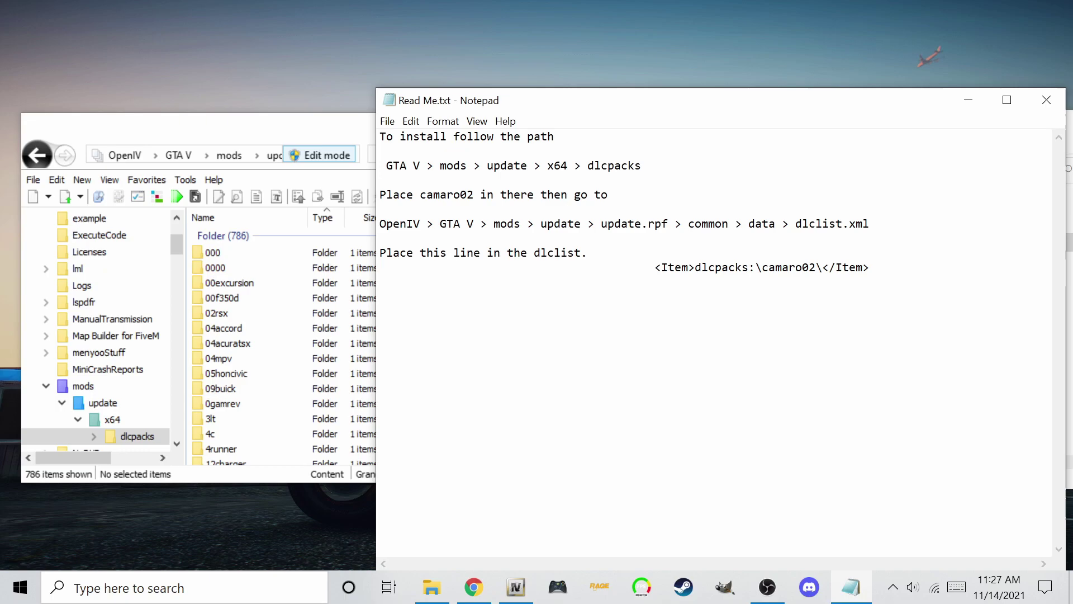
Close the Read Me notes and locate the camaro02 folder in the dlcpacks list.
drag(648, 165, 392, 165)
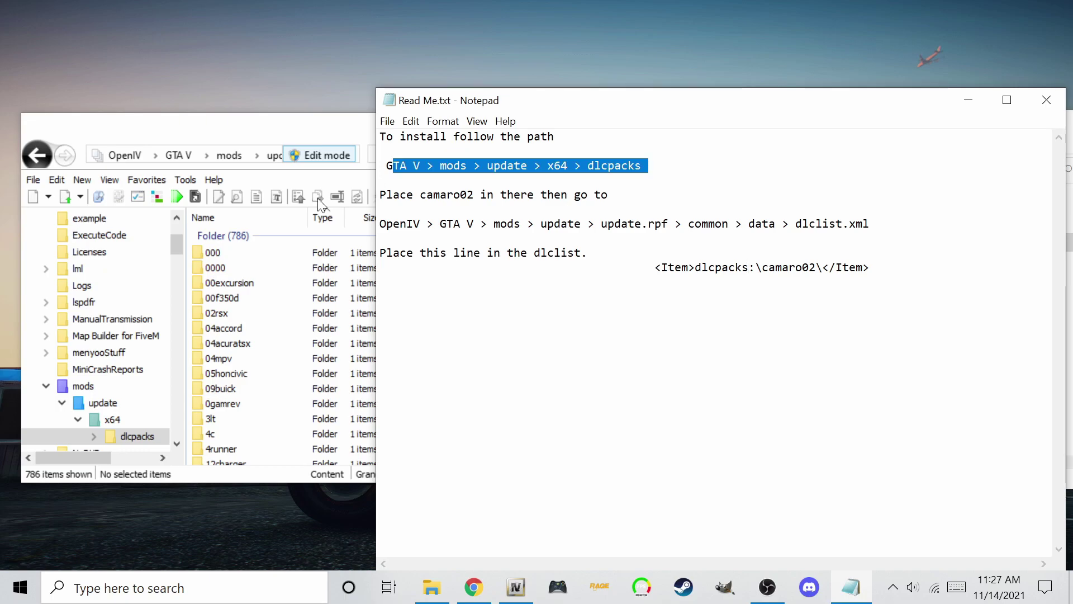
click(1043, 99)
mouse_move(743, 229)
mouse_down()
mouse_move(587, 241)
mouse_move(520, 305)
mouse_move(745, 229)
mouse_up()
click(351, 343)
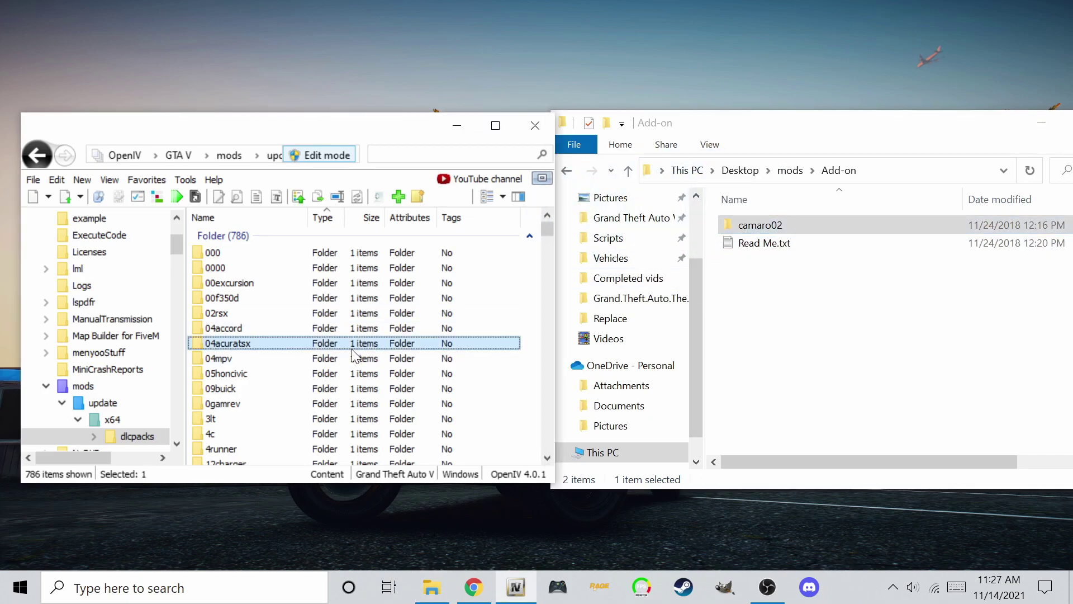
key(c)
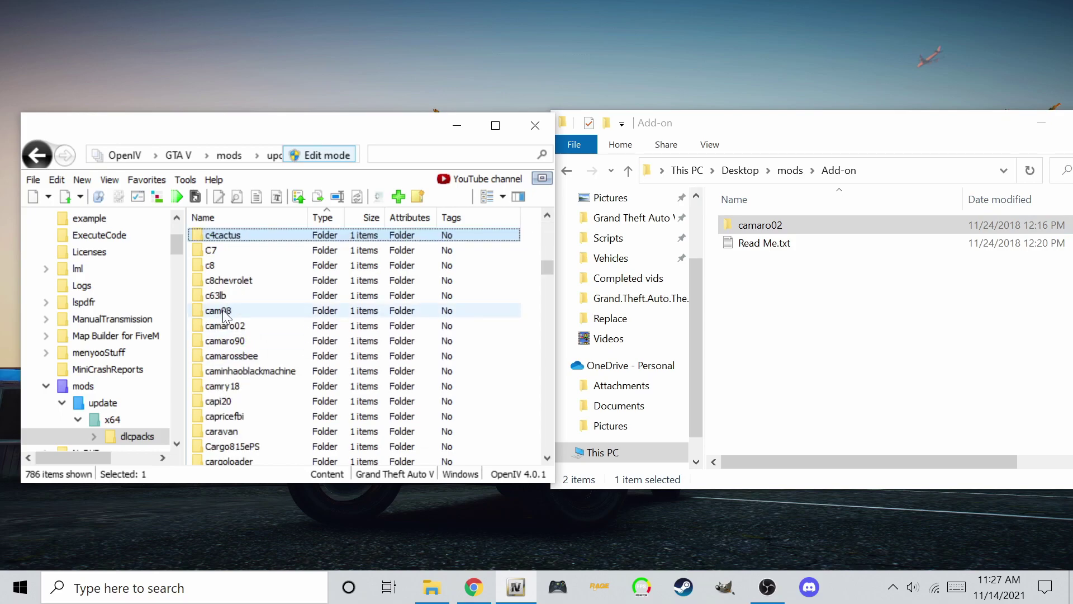
click(226, 329)
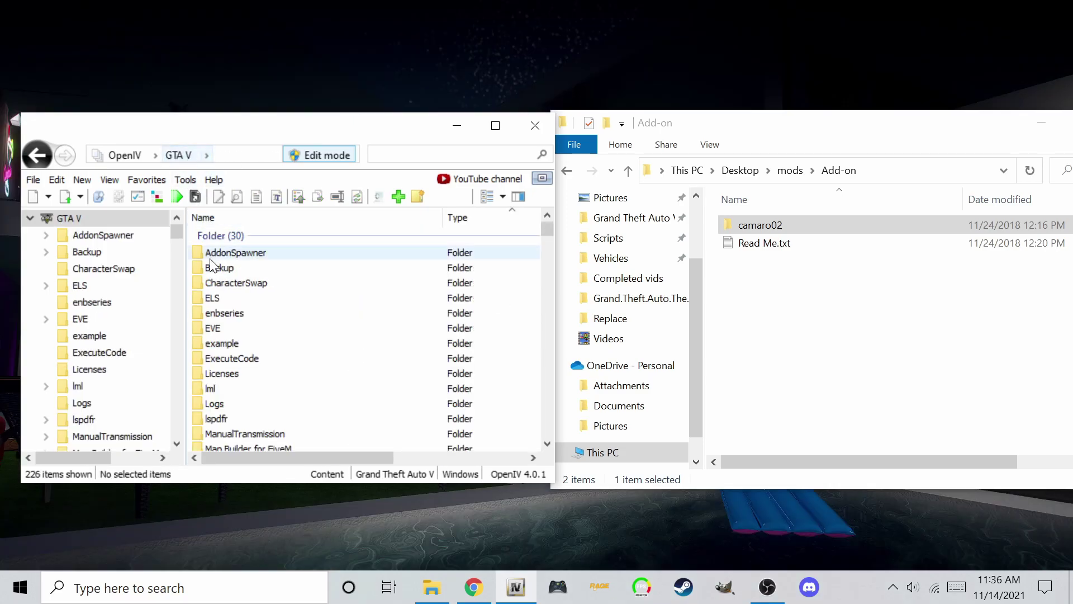
Briefly enter the mods folder, then return to the GTA V root folder.
scroll(252, 313, down, 3)
scroll(253, 319, down, 3)
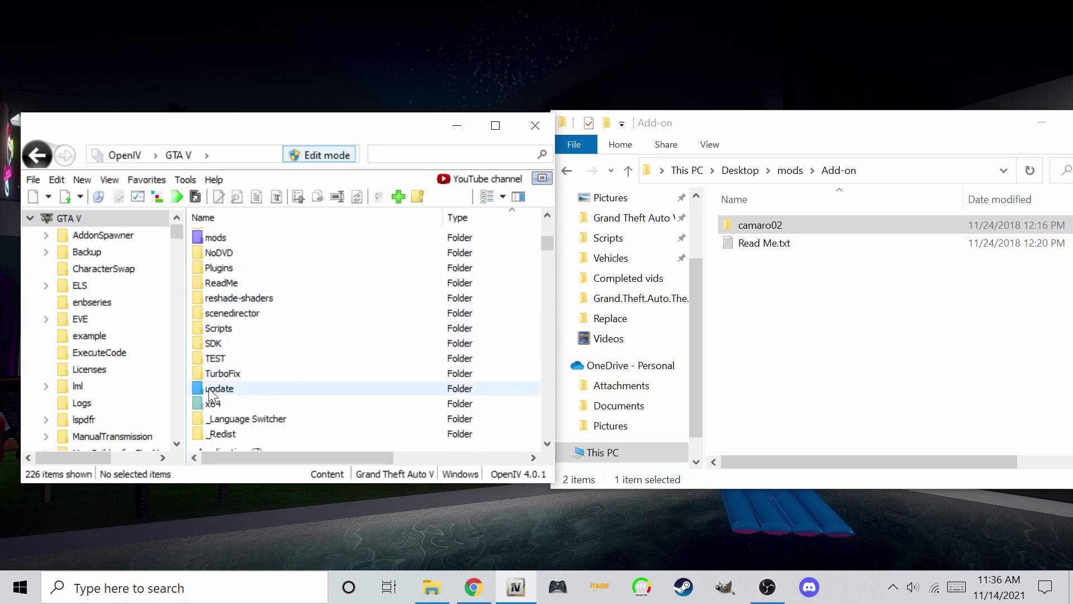
click(209, 388)
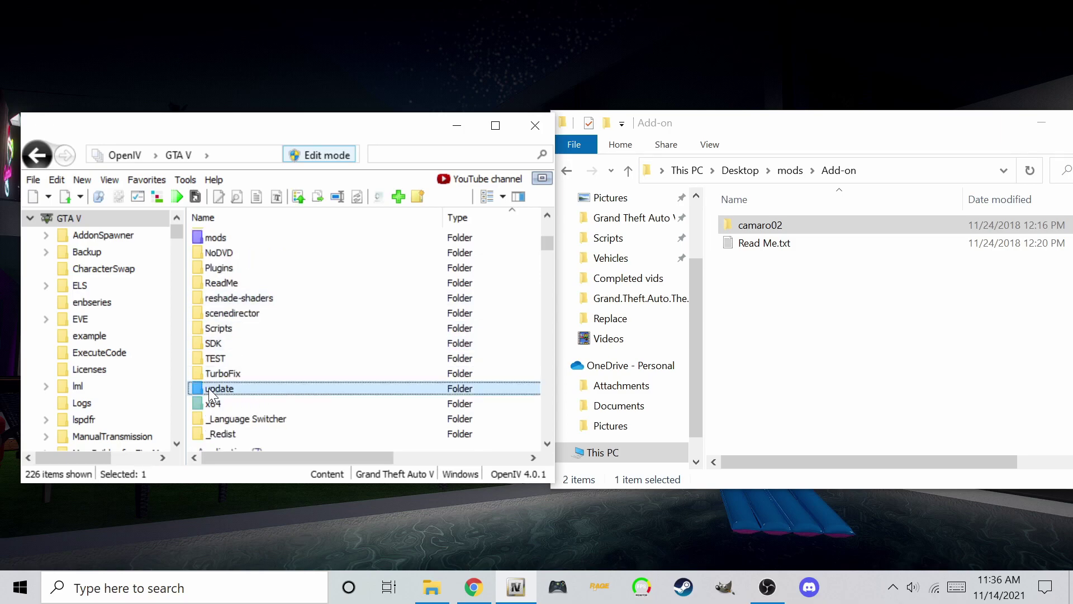
double_click(209, 238)
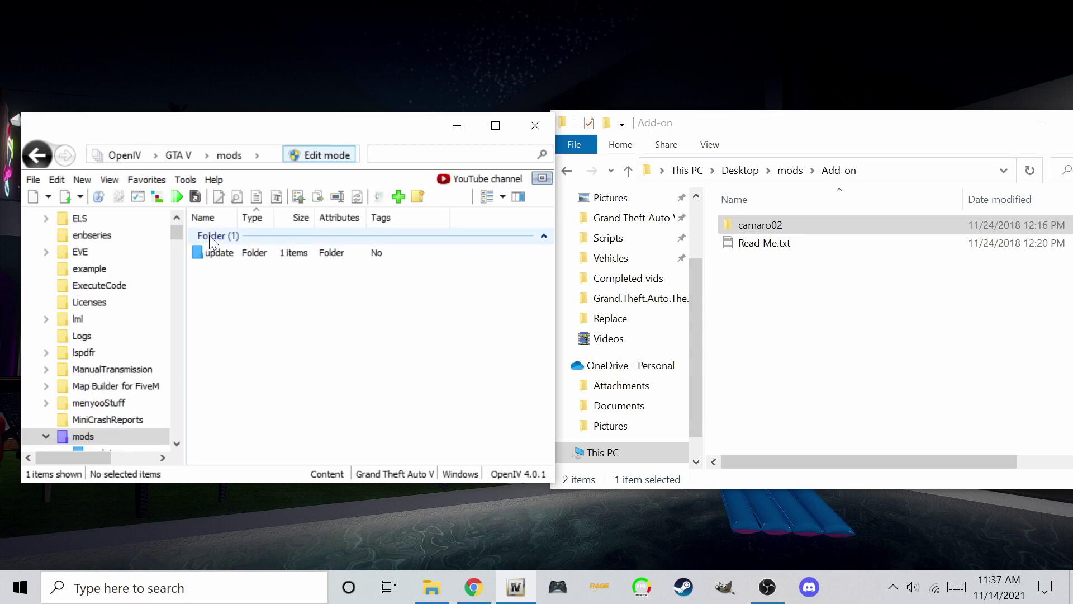
click(32, 152)
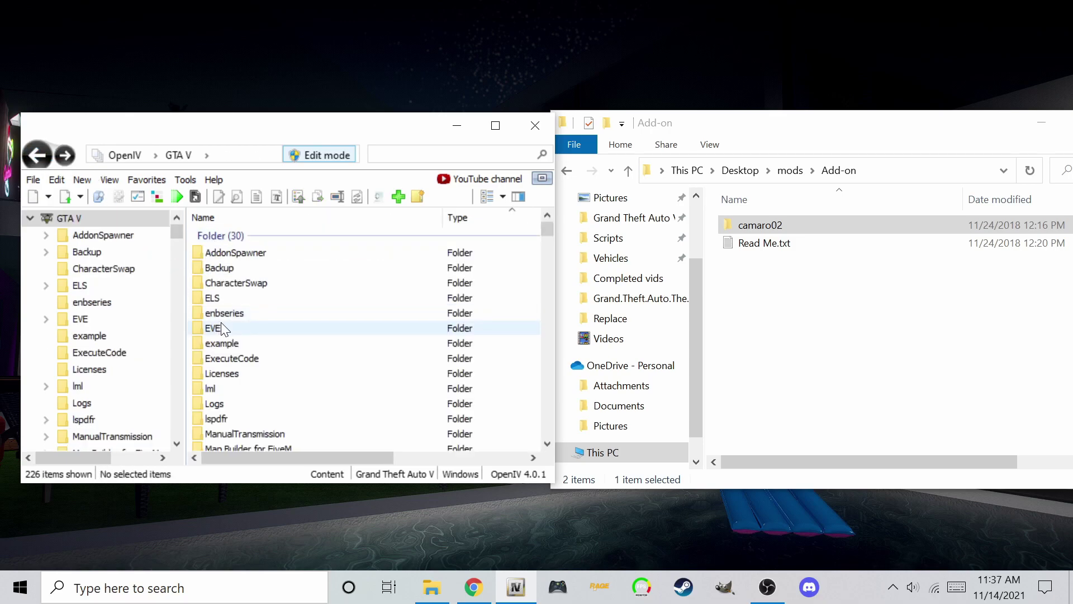
Open update\update.rpf\common\data and bring up the context menu for dlclist.xml.
scroll(220, 322, down, 3)
scroll(217, 327, down, 2)
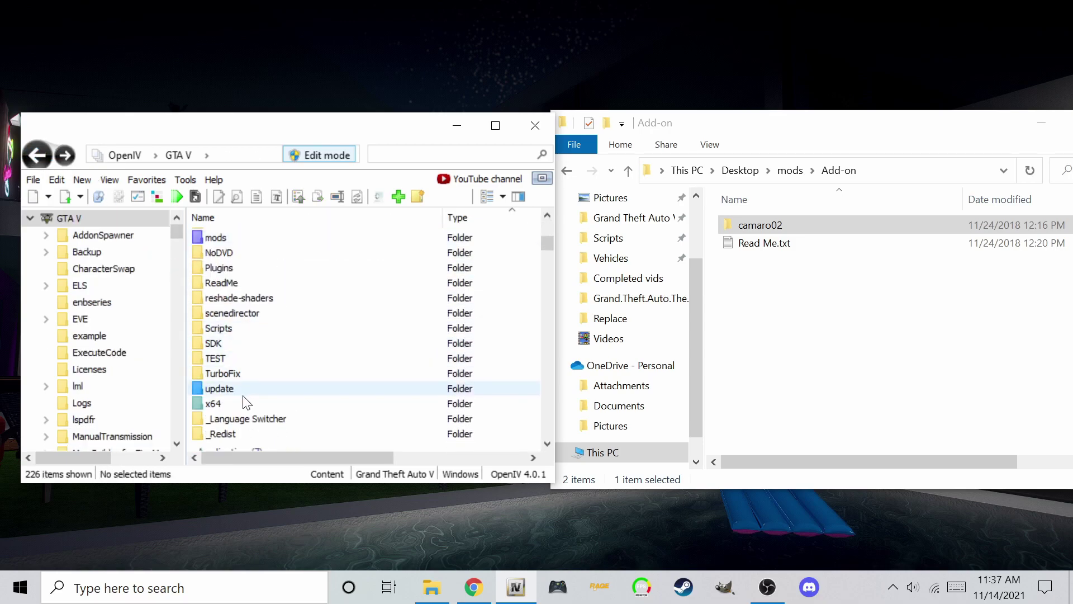
click(234, 391)
double_click(234, 392)
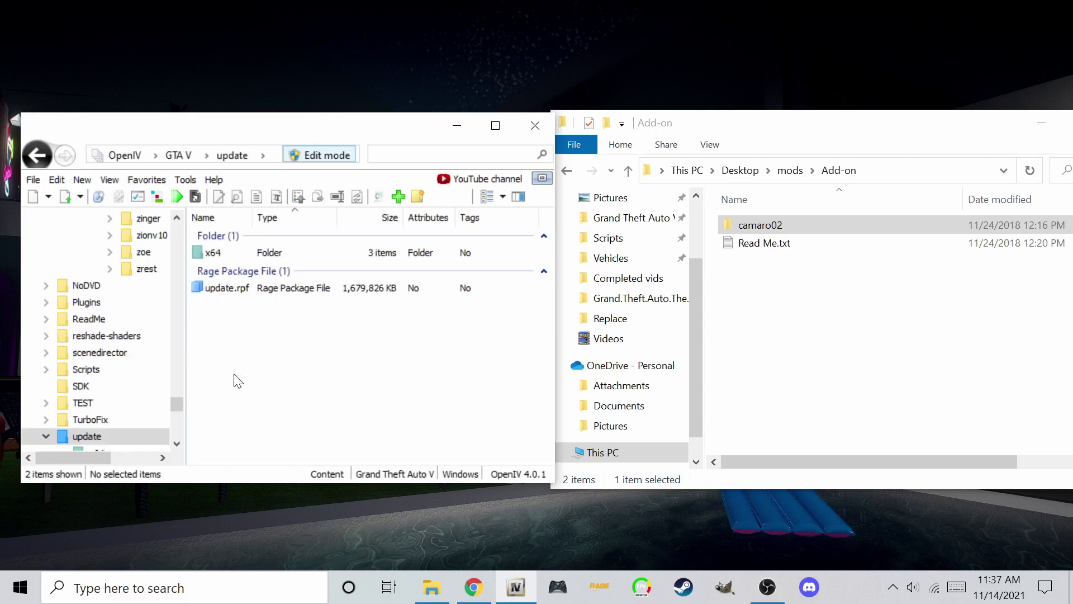
double_click(216, 288)
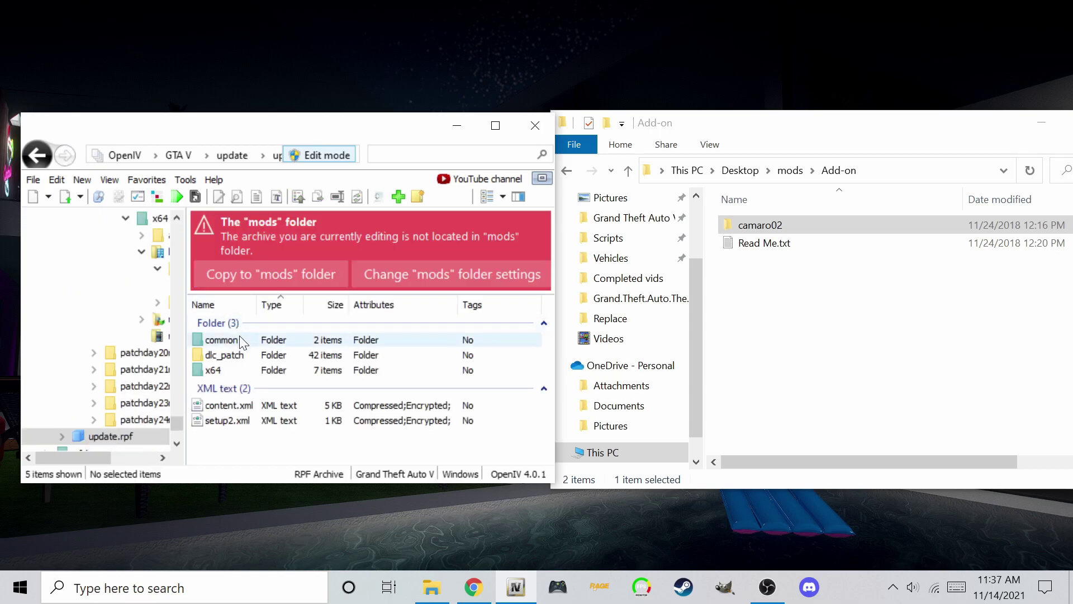
double_click(233, 339)
double_click(234, 340)
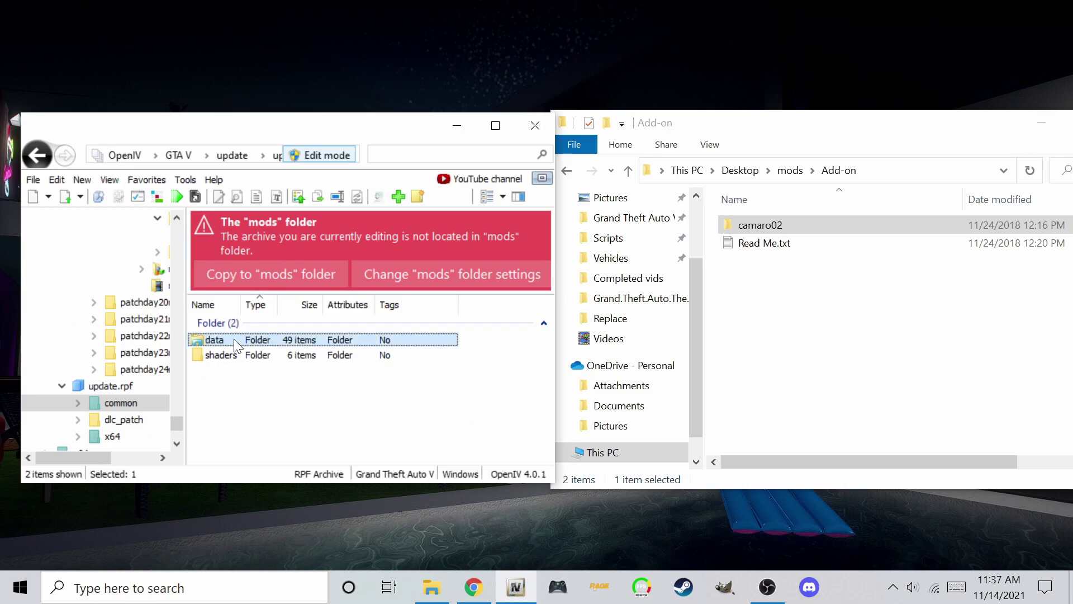
scroll(230, 342, down, 8)
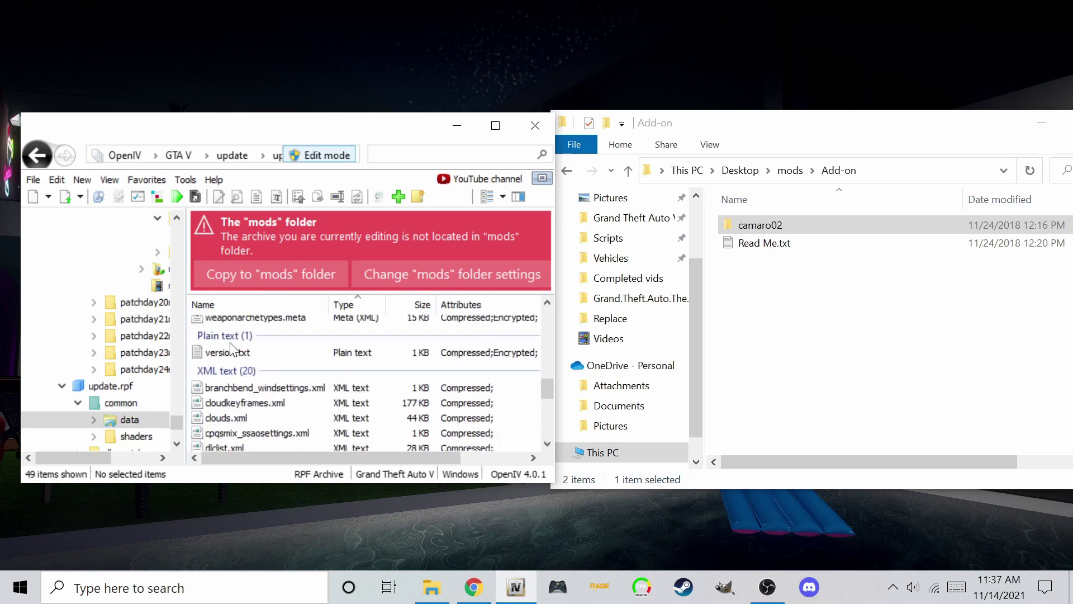
click(213, 407)
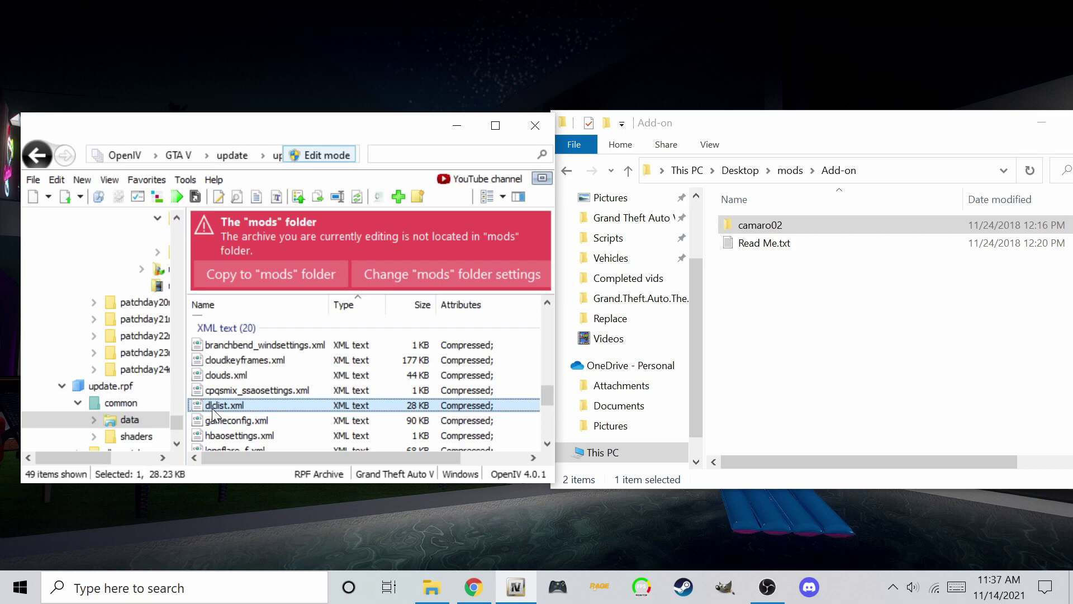
right_click(212, 408)
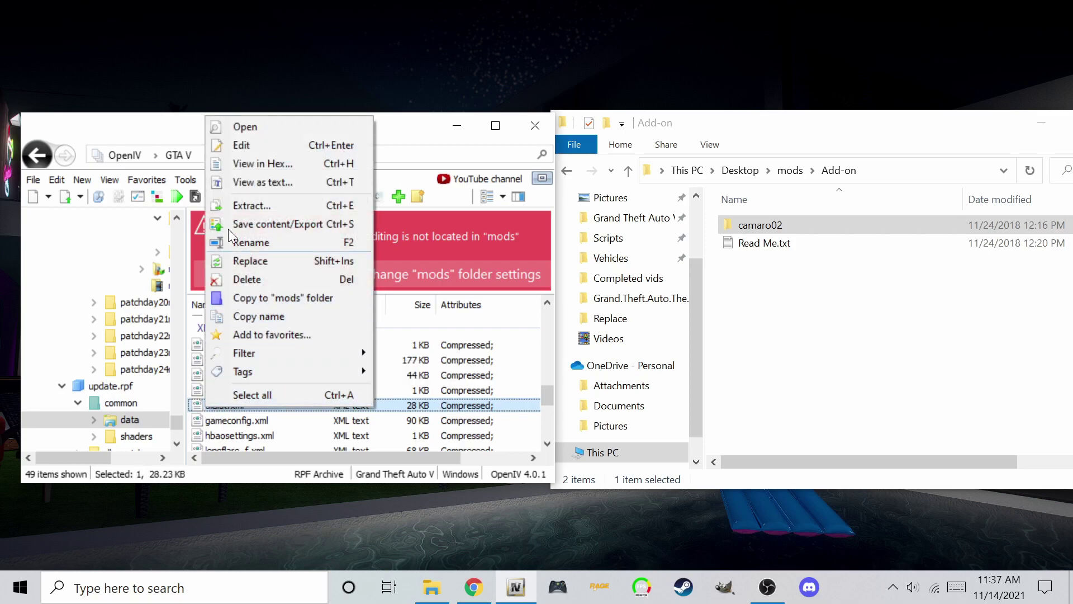
Edit dlclist.xml and duplicate the testfolder entry onto a new last line (812).
click(227, 143)
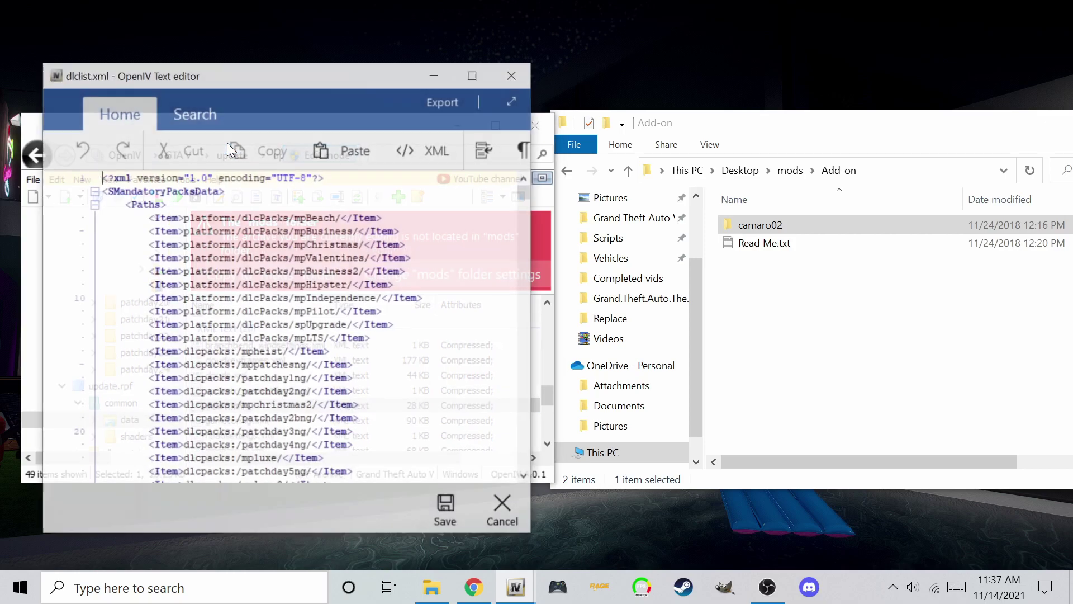
drag(528, 190, 519, 487)
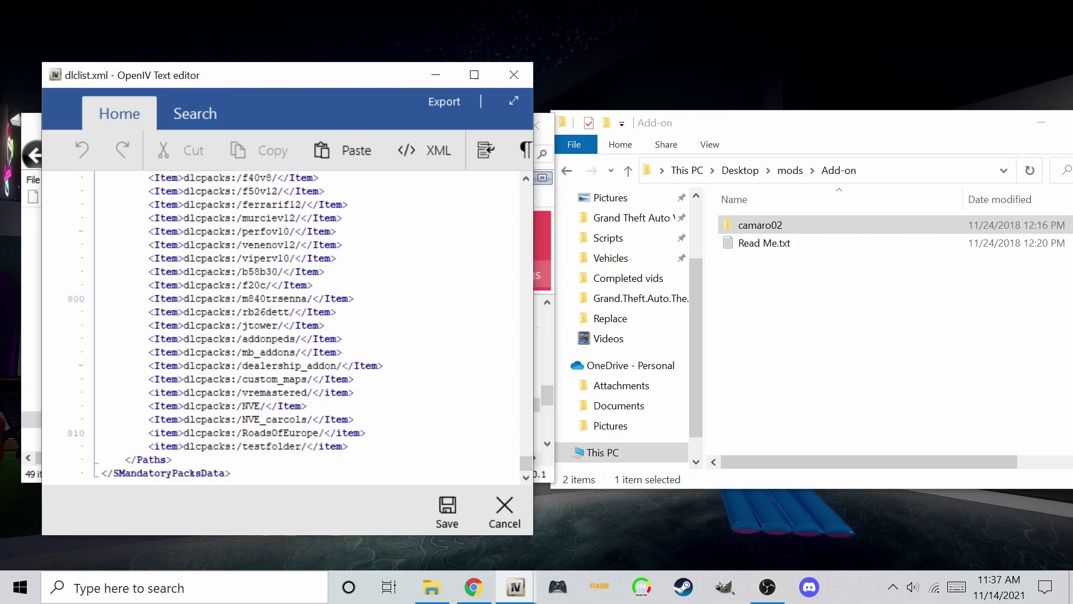
click(349, 446)
key(Return)
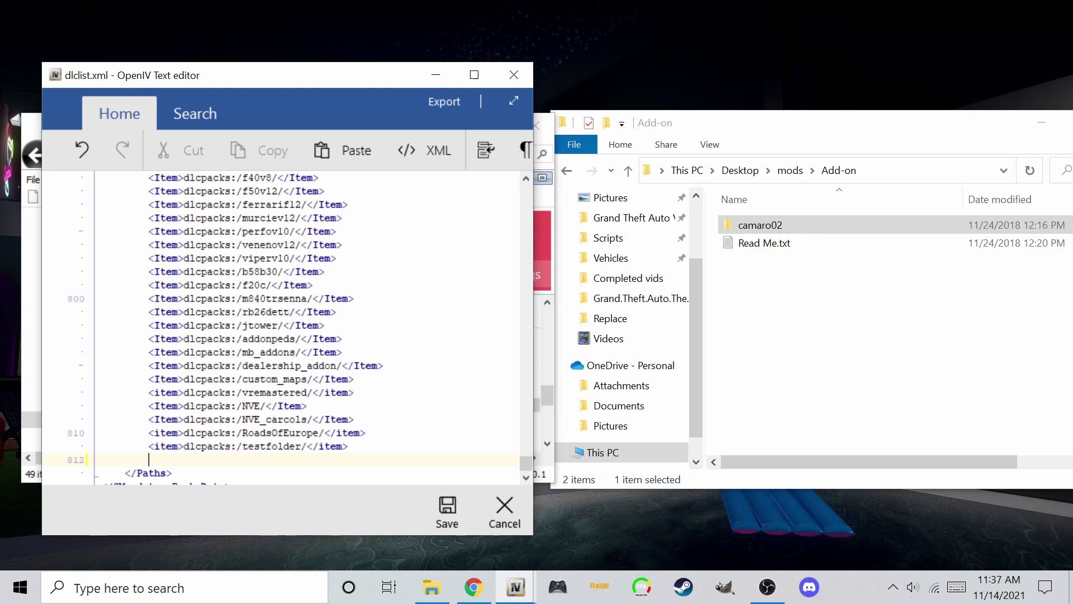
key(Up)
key(shift+End)
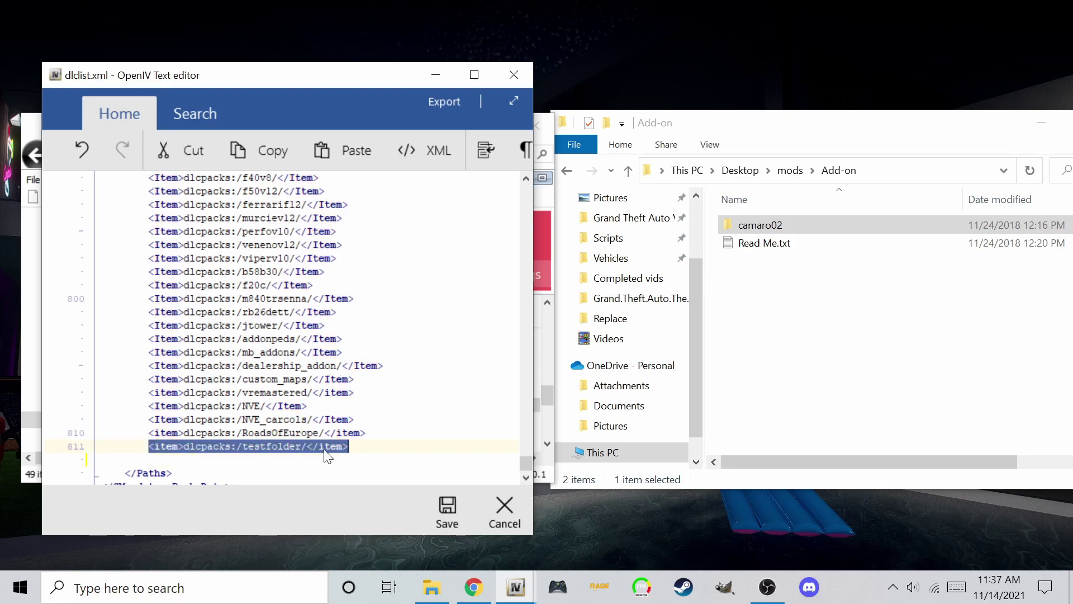
right_click(327, 455)
click(375, 266)
click(254, 460)
right_click(254, 459)
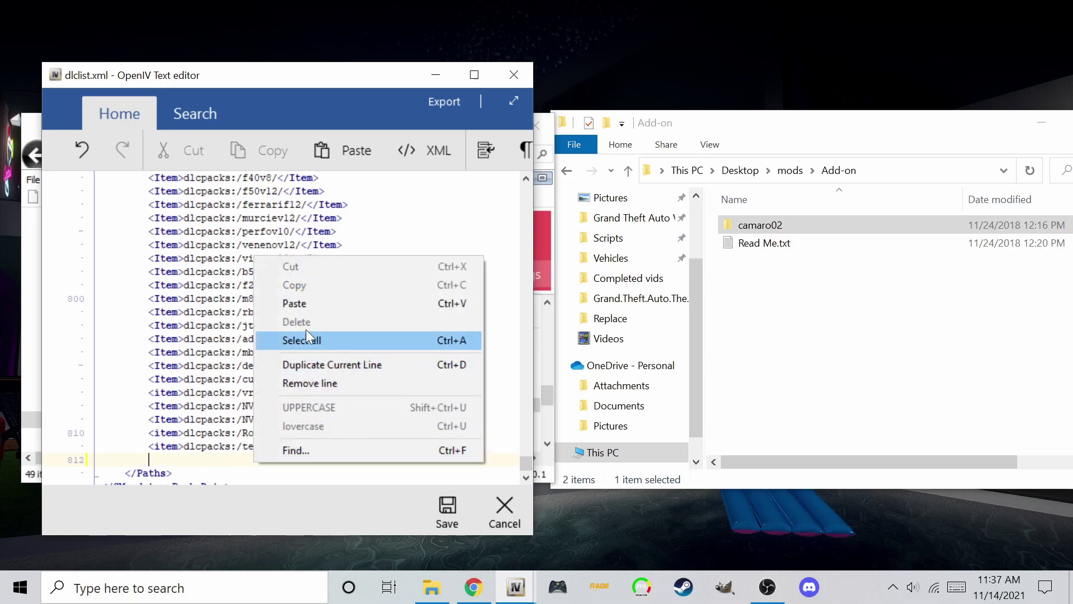
click(295, 303)
Copy the folder name camaro02 from File Explorer.
click(762, 220)
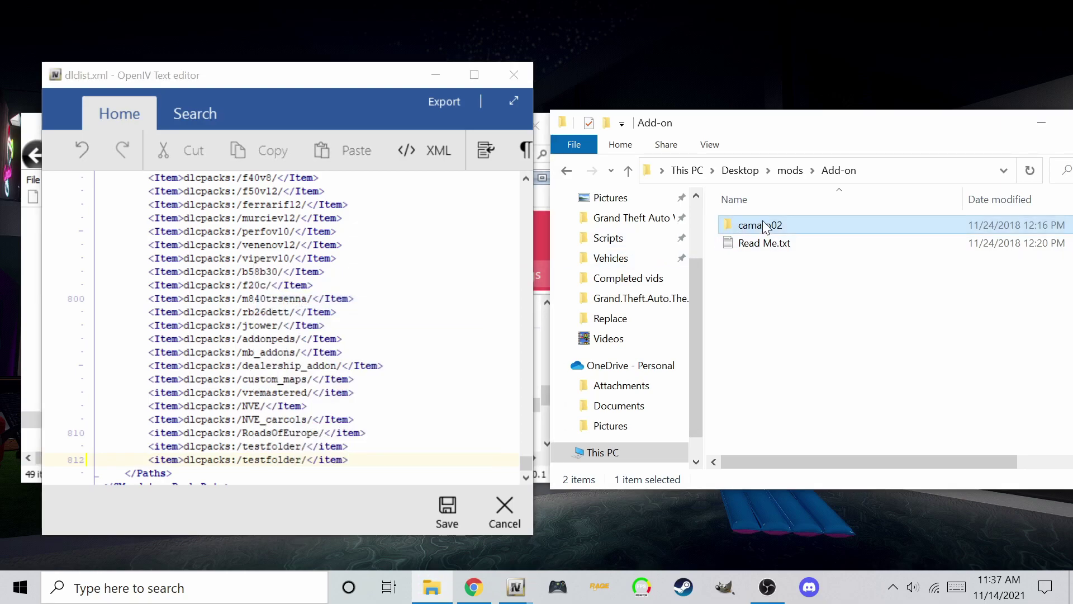
double_click(756, 224)
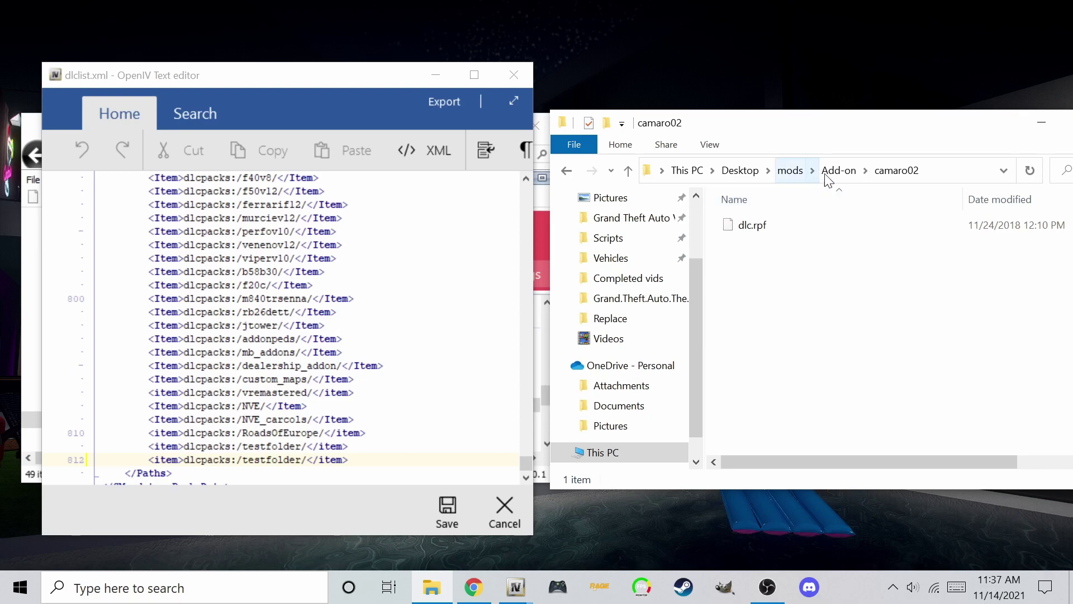
click(845, 175)
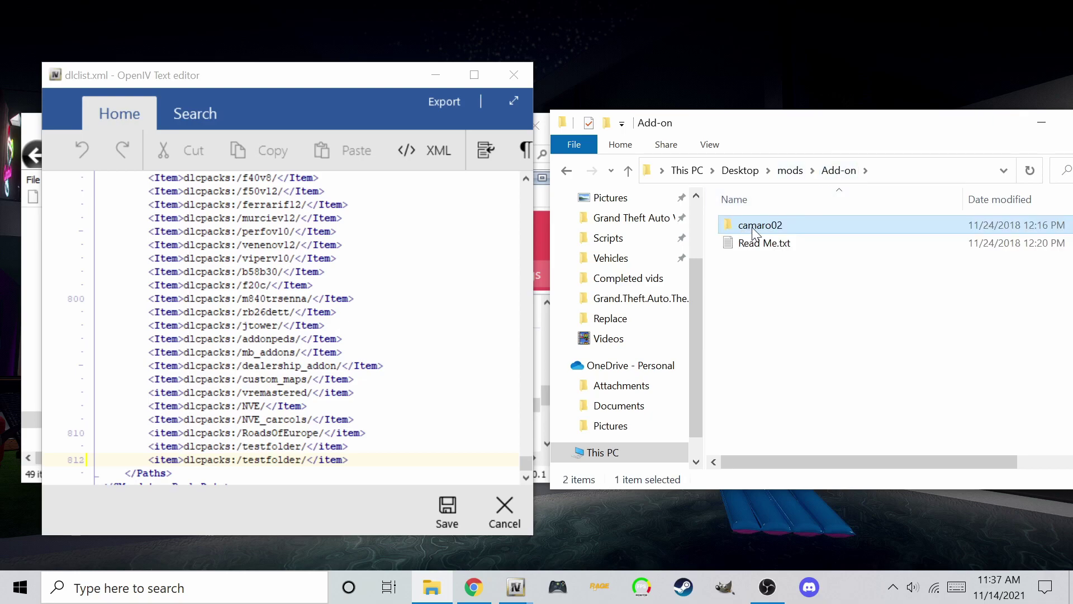
key(F2)
right_click(772, 226)
click(799, 276)
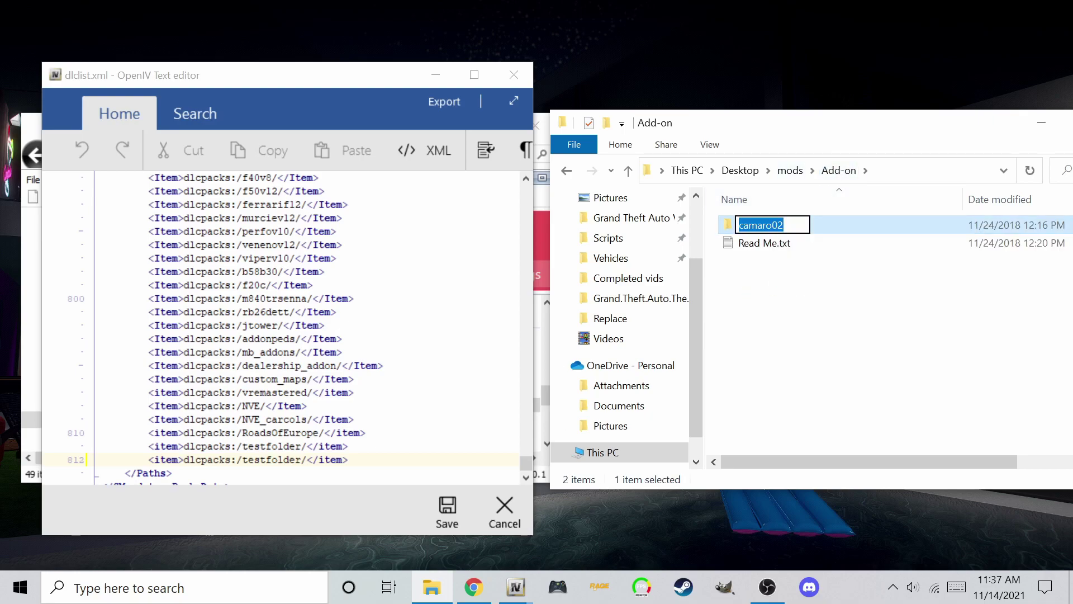
Replace testfolder with camaro02 to make the dlcpacks:/camaro02/ entry, then save dlclist.xml.
click(261, 459)
double_click(261, 459)
right_click(282, 459)
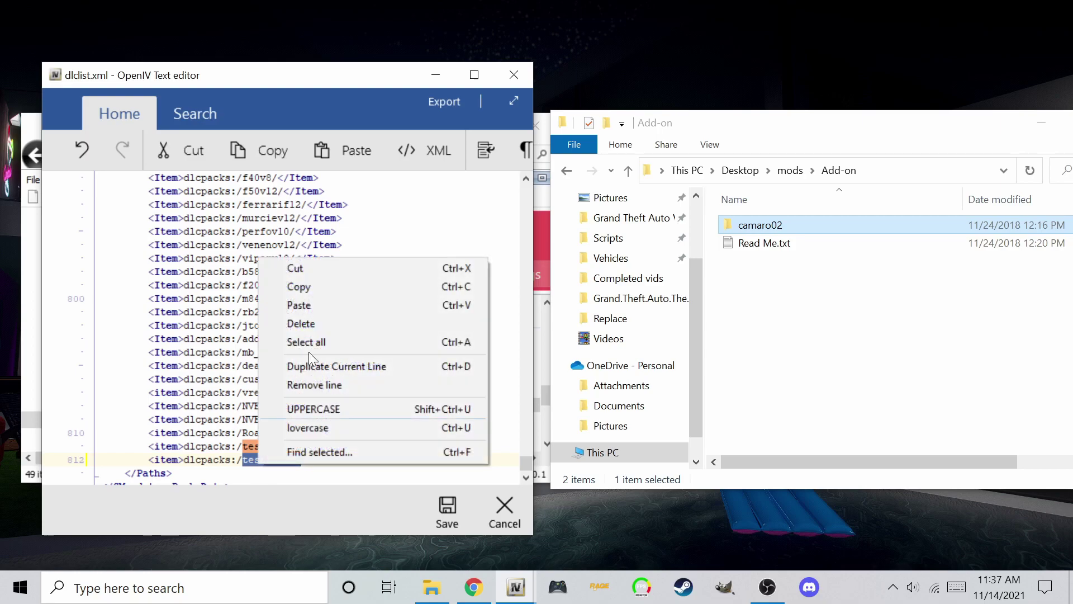
click(307, 306)
click(447, 510)
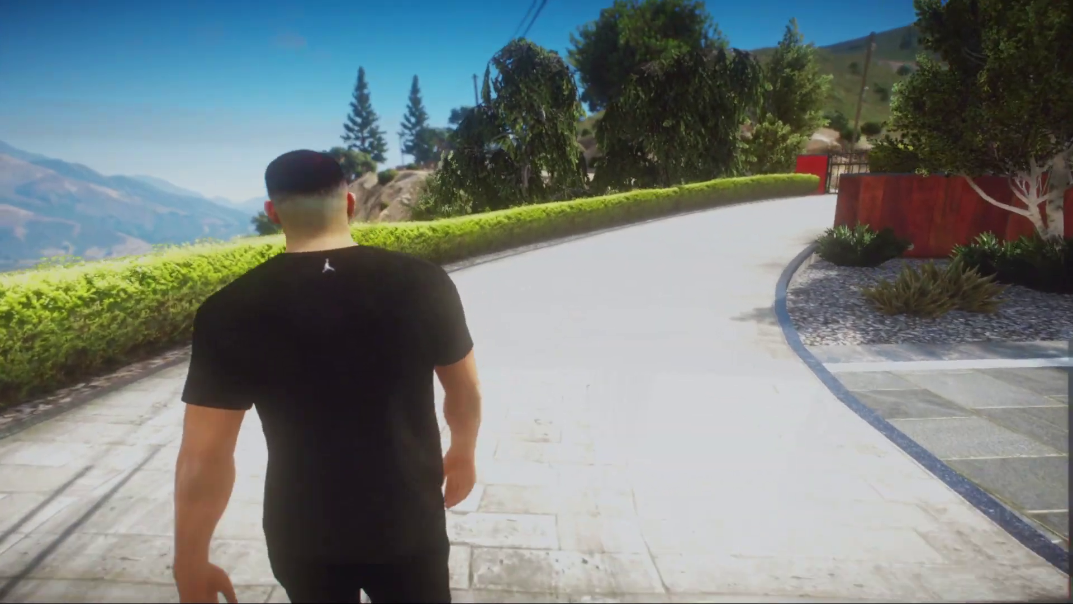
Use the F4 trainer's vehicle search for camaro02 and spawn it with the player inside.
key(F4)
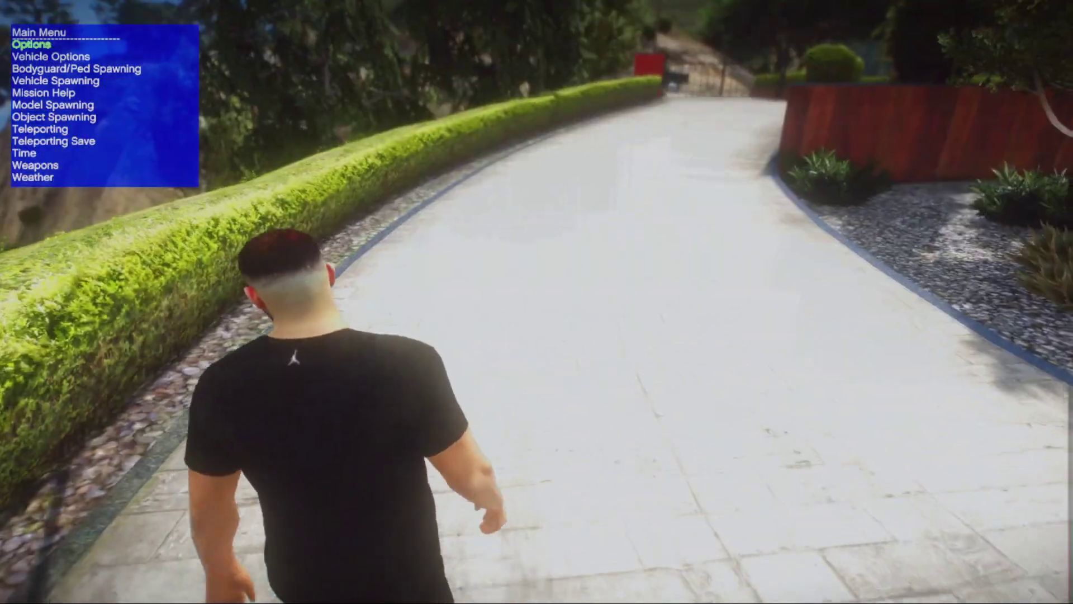
key(Down)
key(Down)
key(Down)
key(Return)
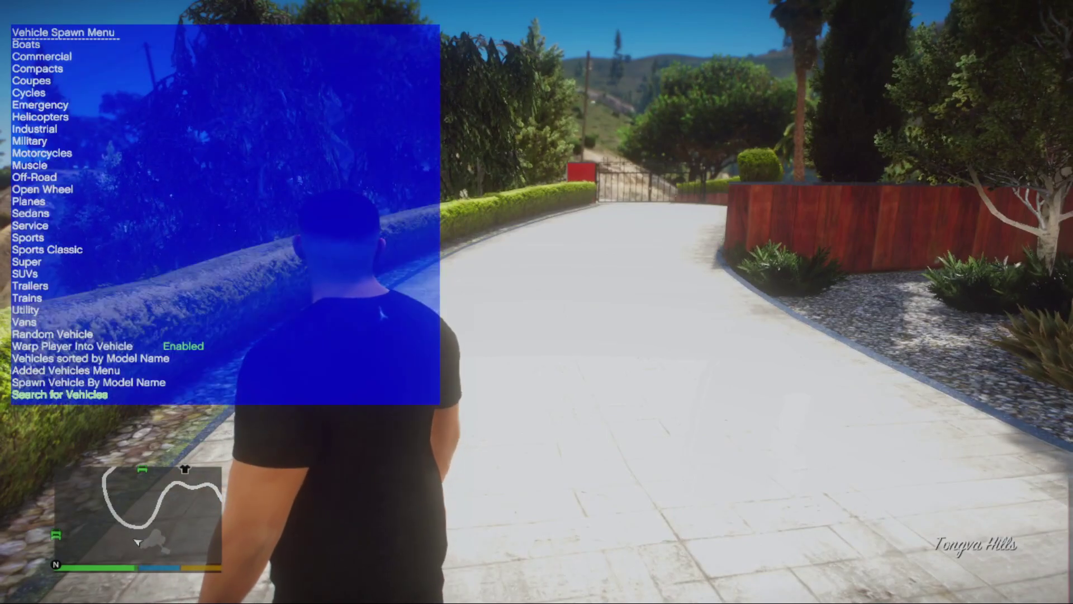
key(Up)
key(Down)
key(Return)
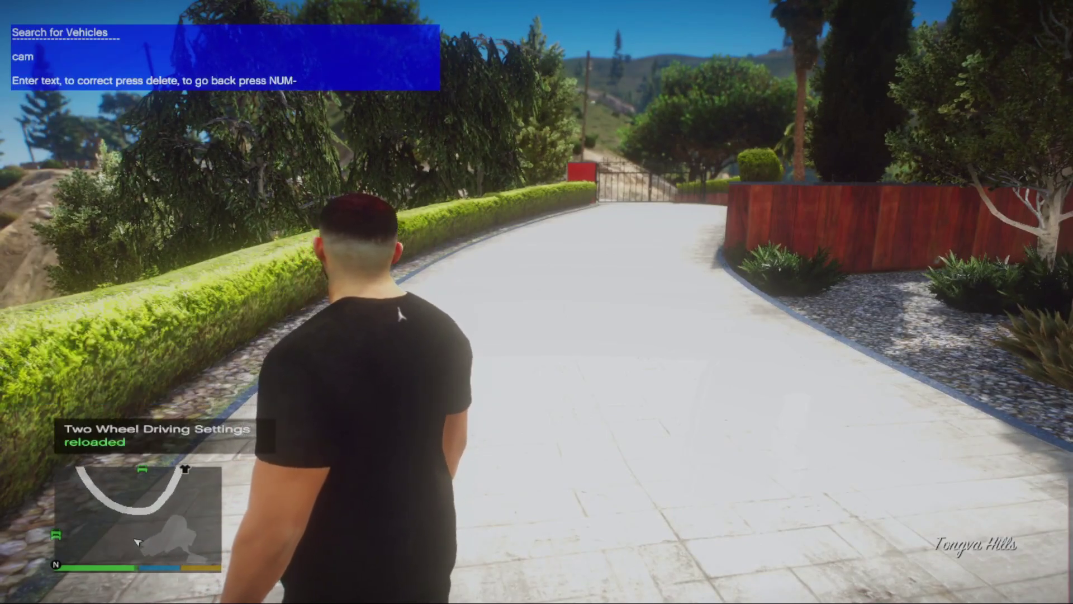
text(camaro)
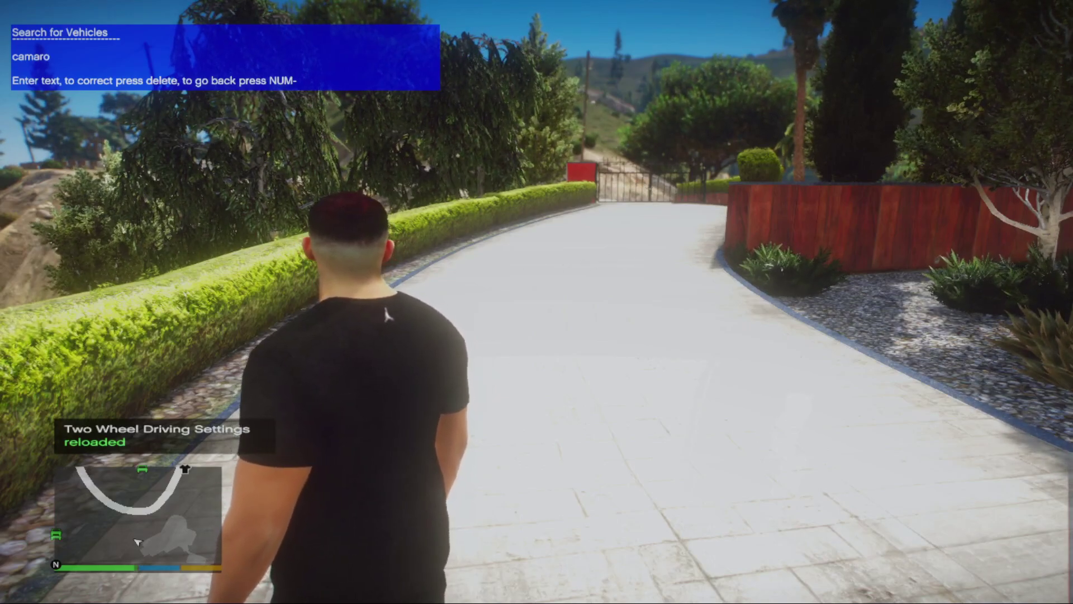
text(0)
text(2)
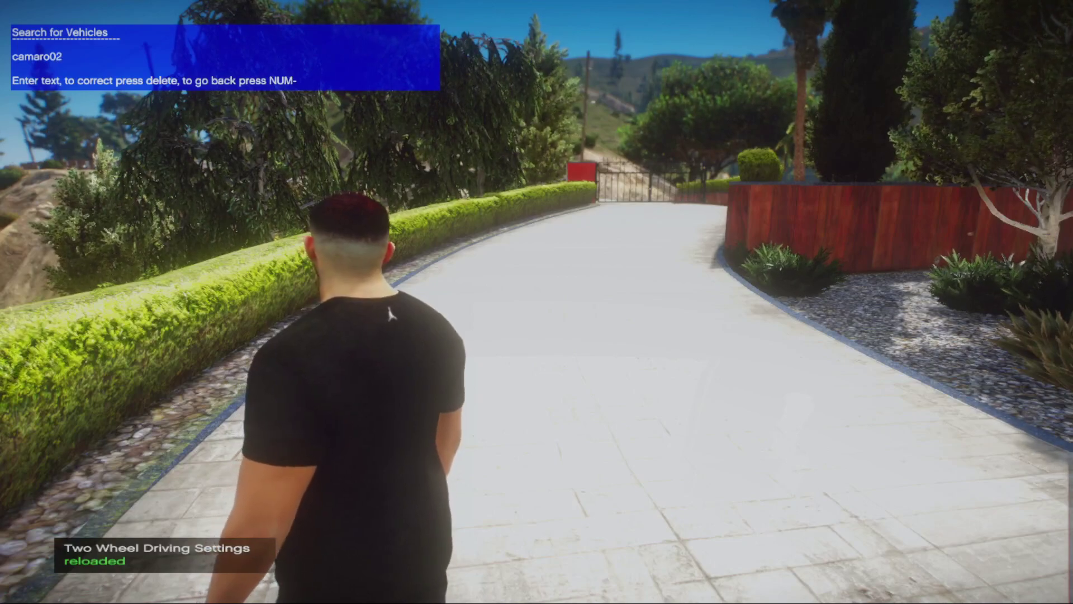
key(Return)
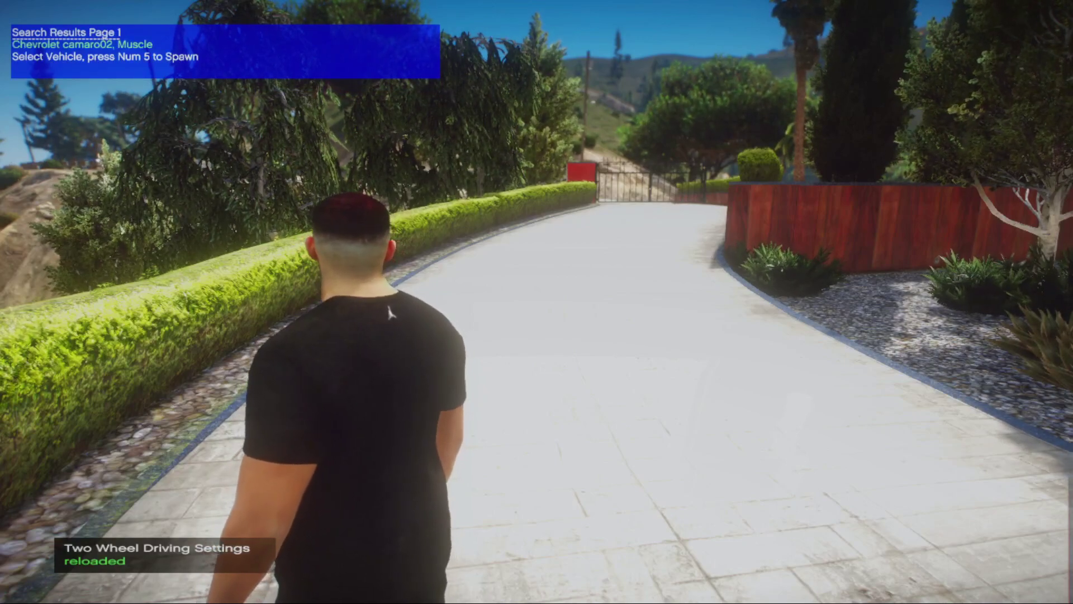
key(KP_5)
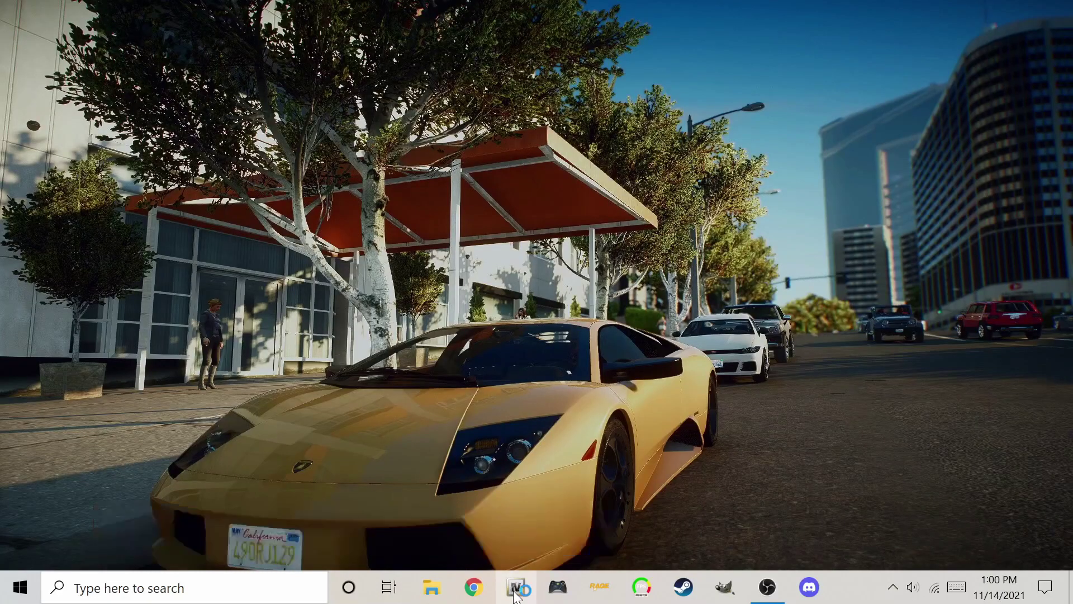
Relaunch OpenIV for Grand Theft Auto V (Windows) and bring the mods folder window forward.
click(516, 587)
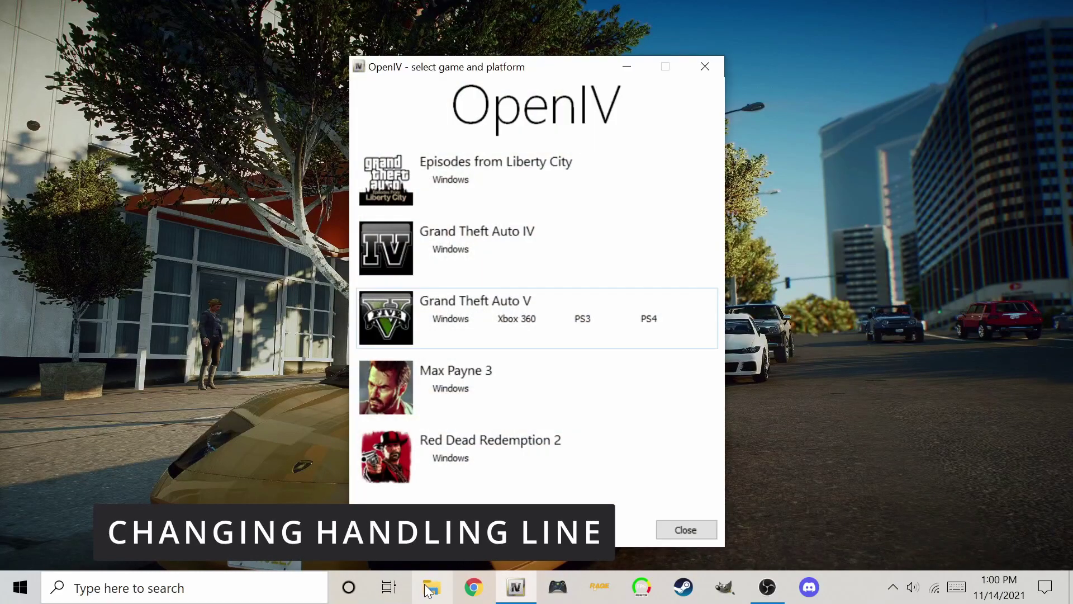
click(439, 320)
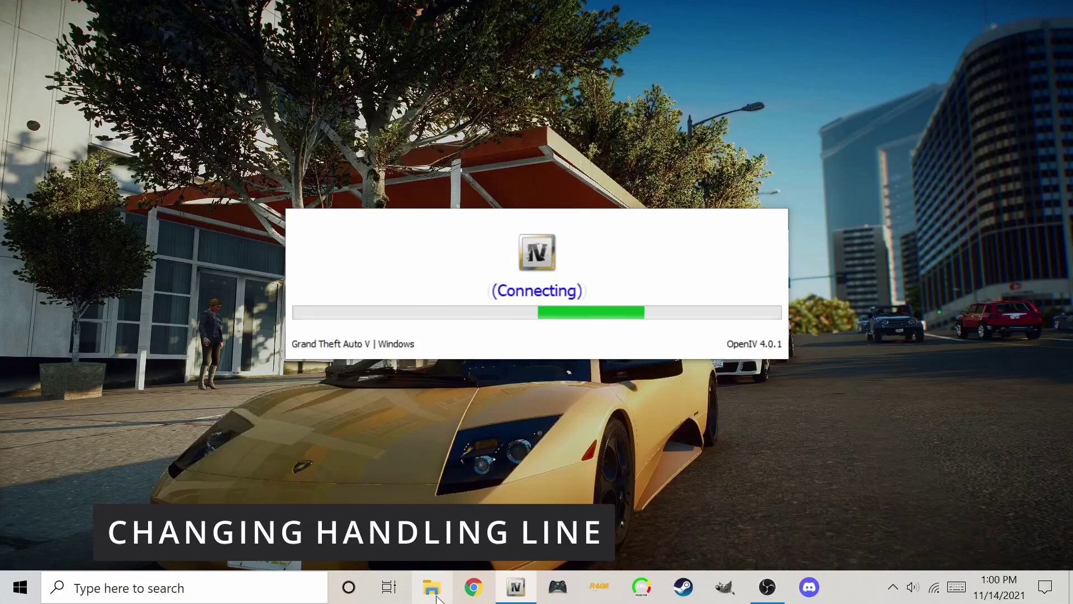
click(432, 586)
scroll(371, 263, up, 2)
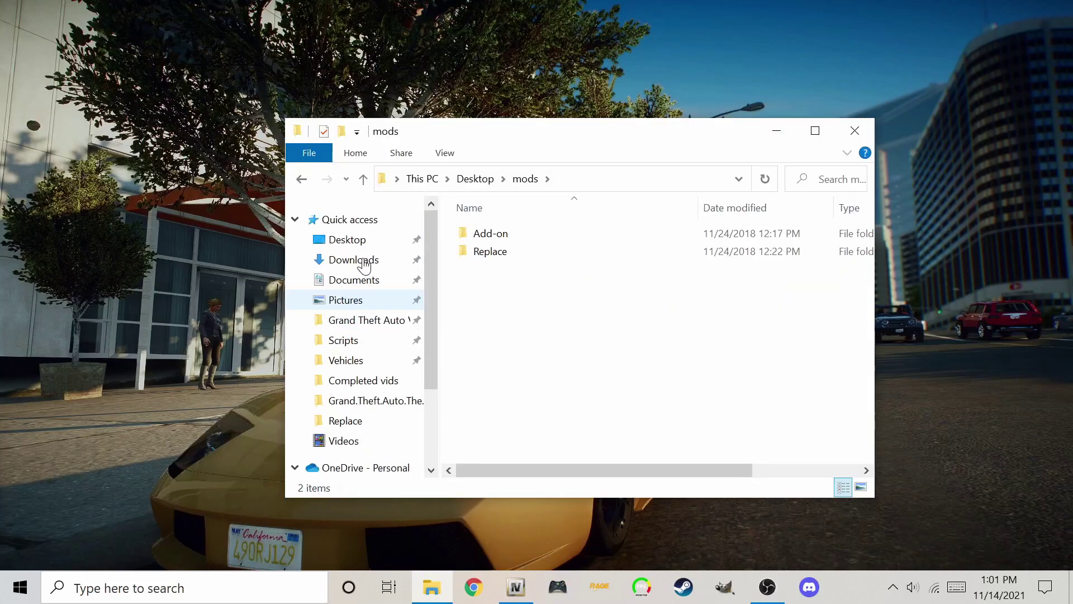
scroll(369, 266, down, 1)
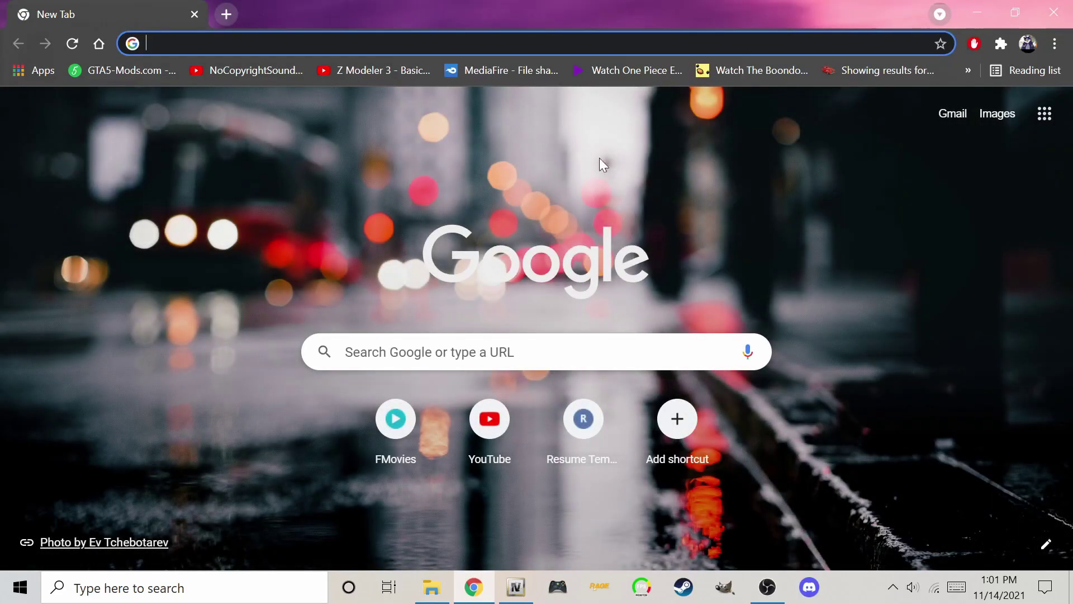
Reopen the 2002 Camaro handling-fix page from Chrome history and open its downloaded .7z archive.
click(1053, 43)
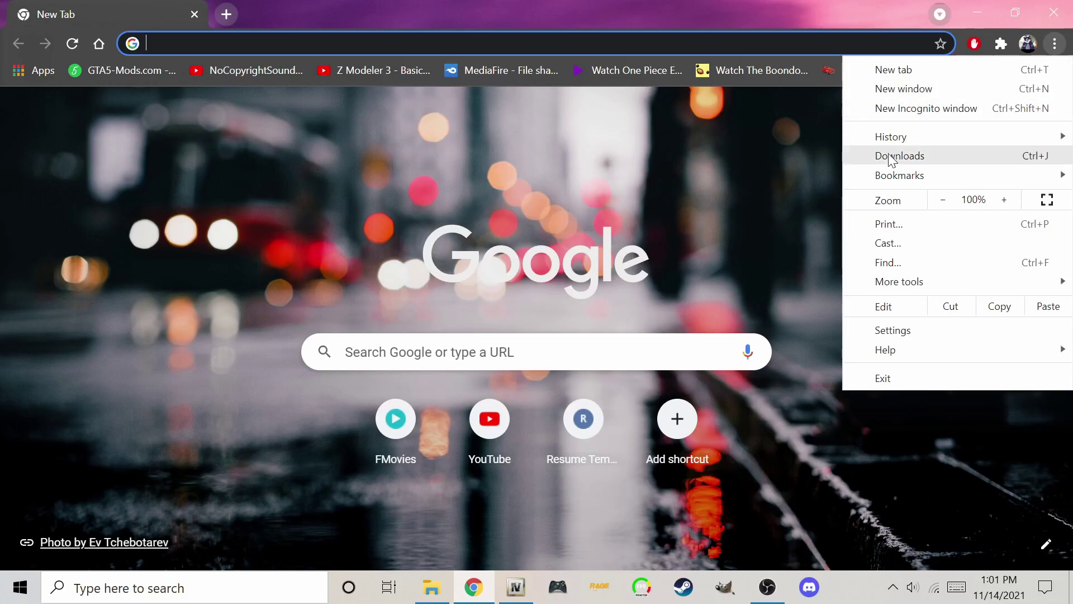
mouse_move(881, 144)
click(547, 203)
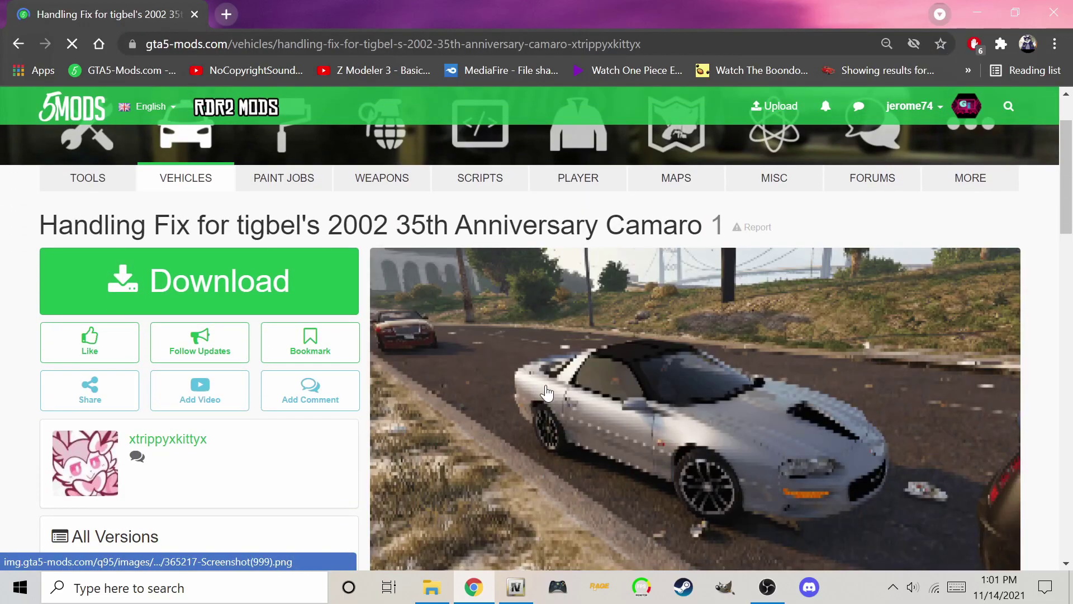
scroll(541, 390, down, 7)
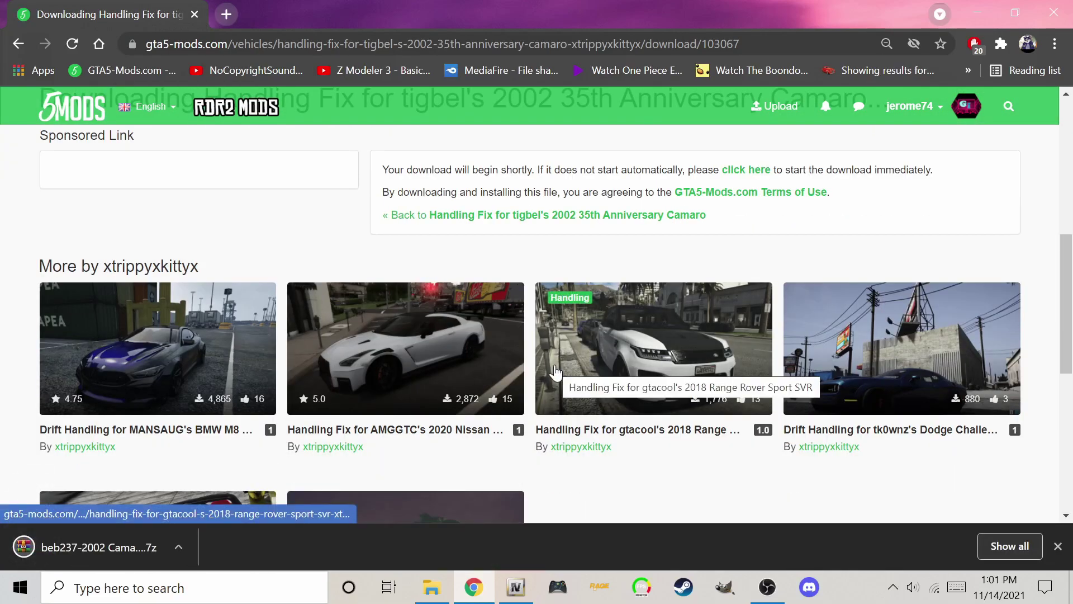
scroll(537, 385, down, 1)
click(120, 548)
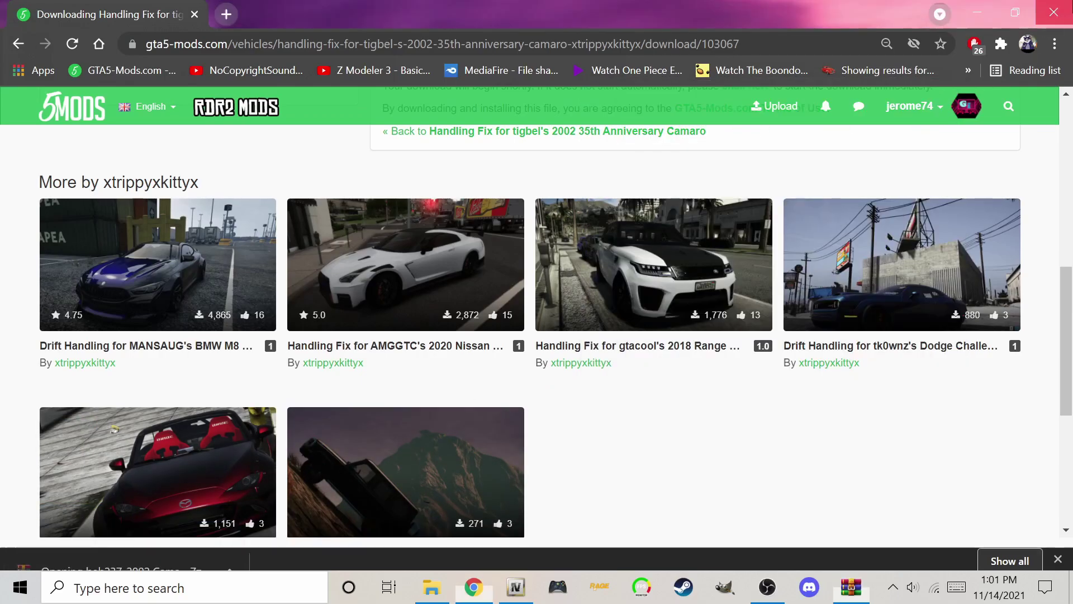
click(977, 12)
Open the archive's handling.meta, confirm handlingName is CAMARO02, and close it.
double_click(628, 238)
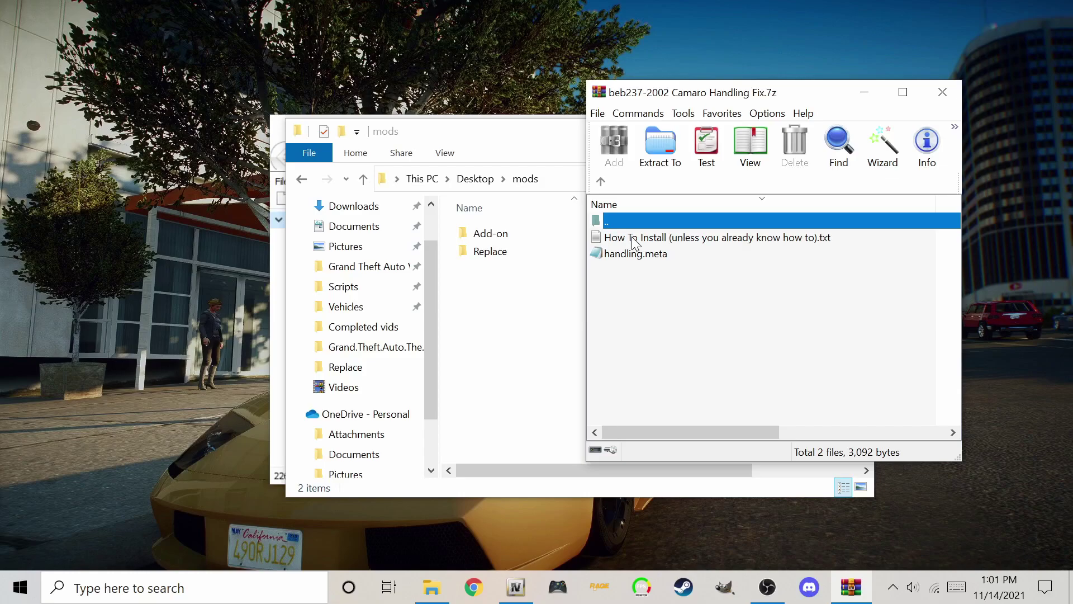
double_click(642, 253)
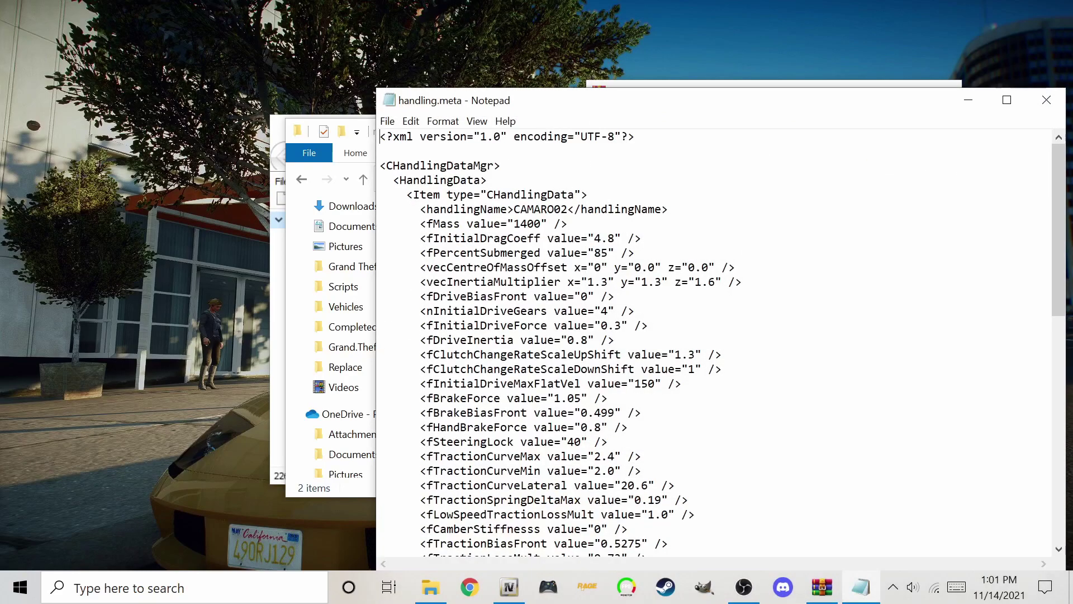
drag(513, 209, 567, 209)
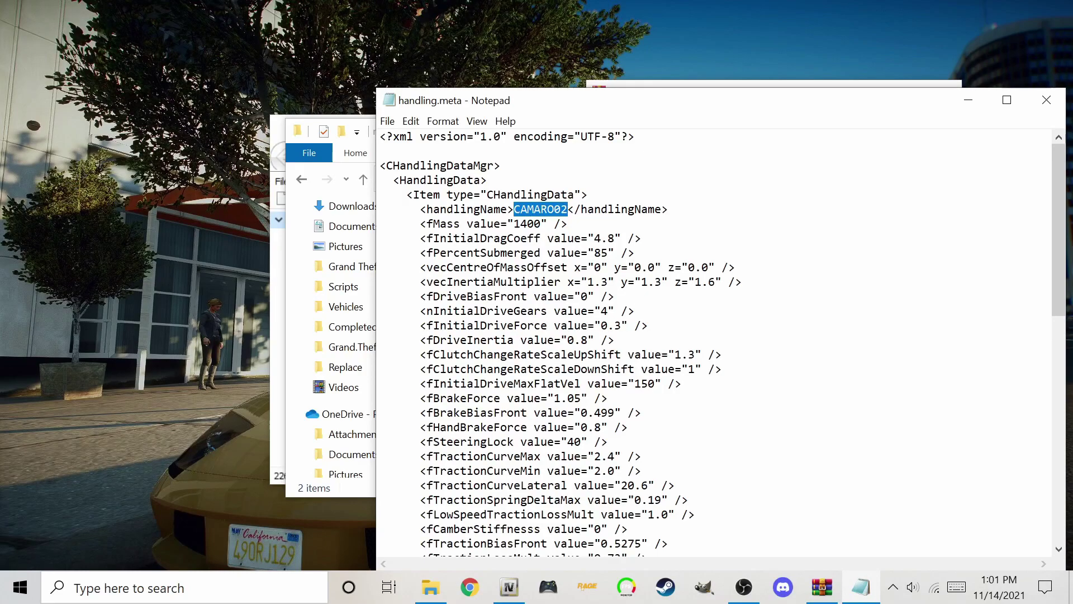
click(1046, 100)
In OpenIV, navigate mods > update > x64 > dlcpacks into the camaro02 folder.
click(514, 586)
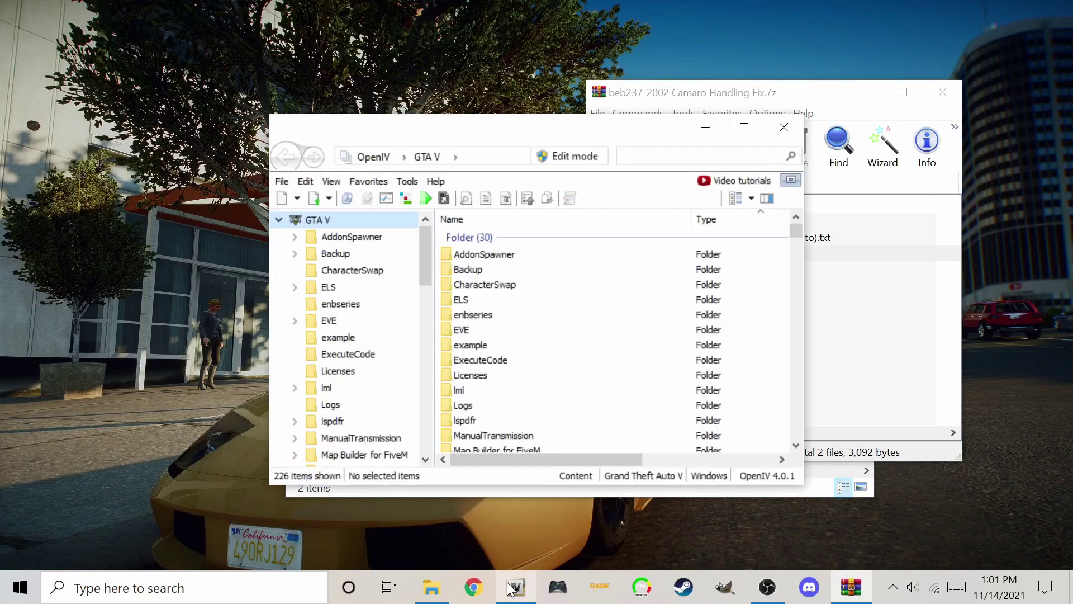
drag(410, 134, 345, 69)
scroll(238, 307, down, 4)
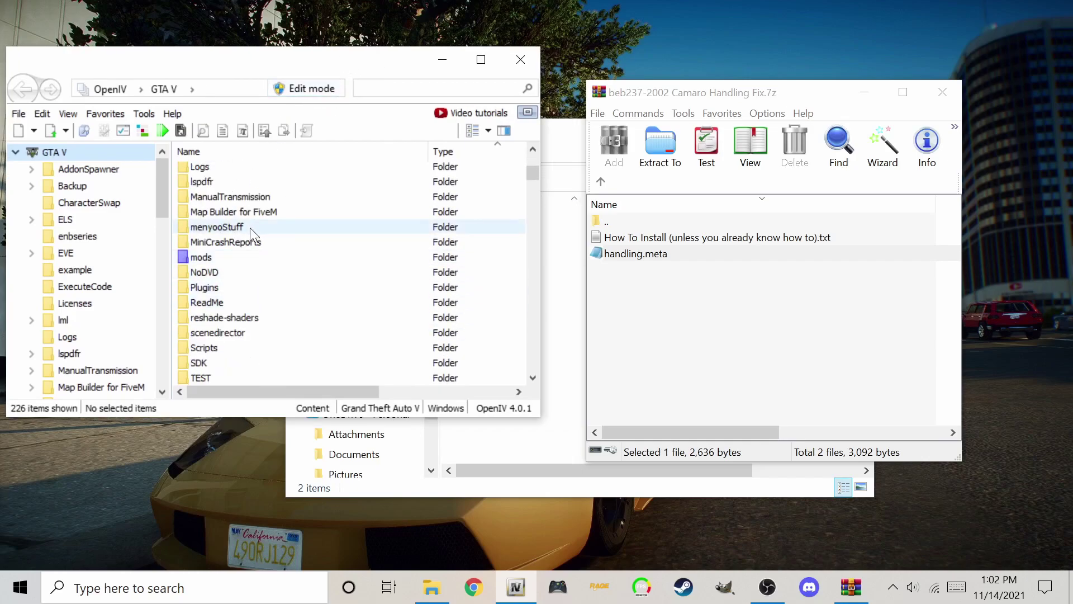
double_click(204, 257)
double_click(204, 187)
double_click(205, 187)
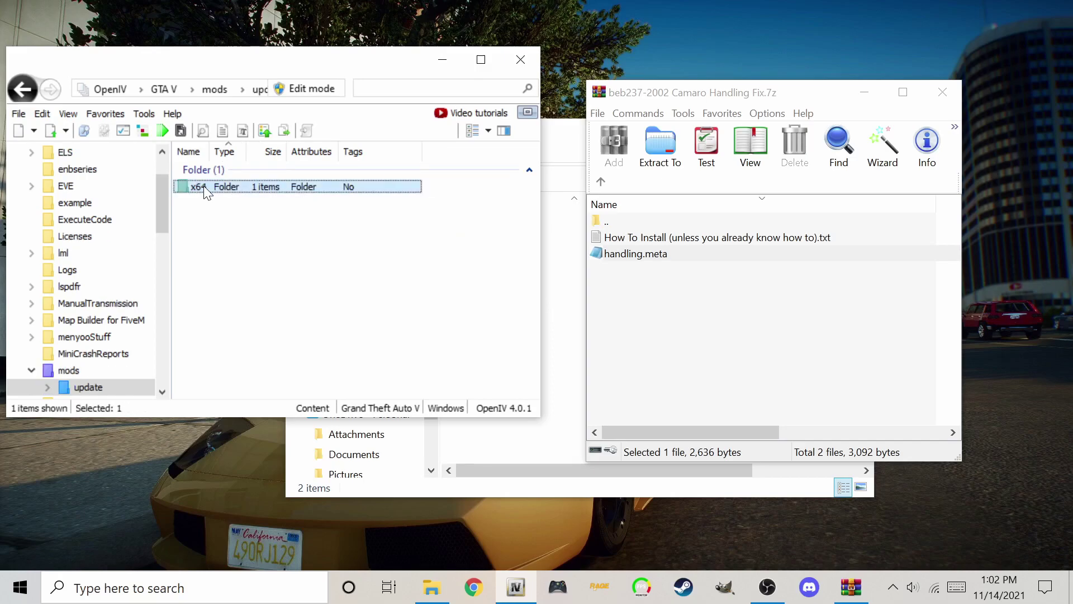
double_click(205, 186)
click(205, 187)
double_click(205, 187)
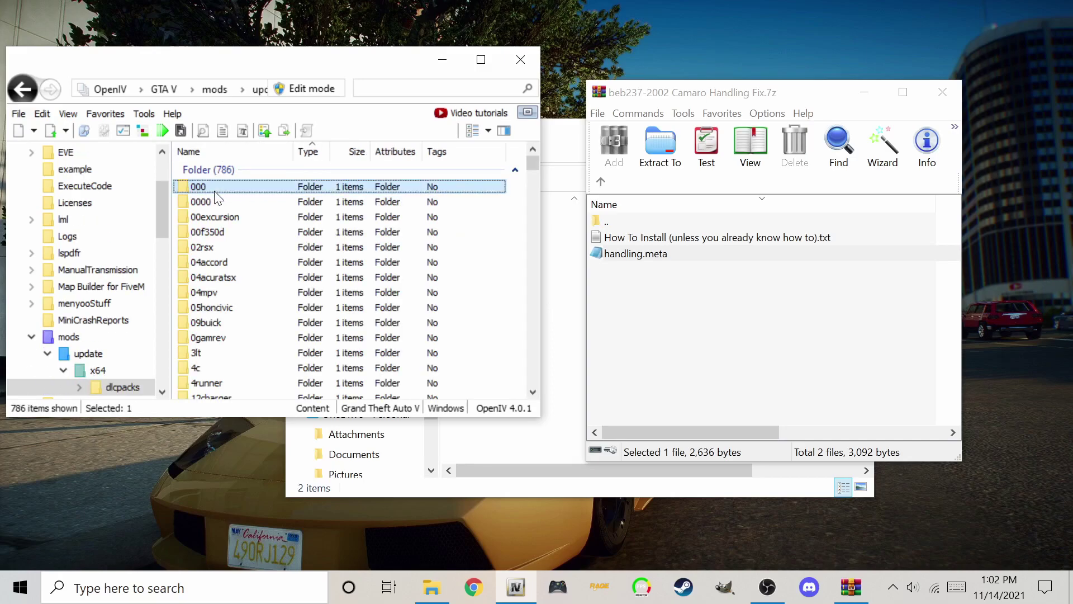
key(c)
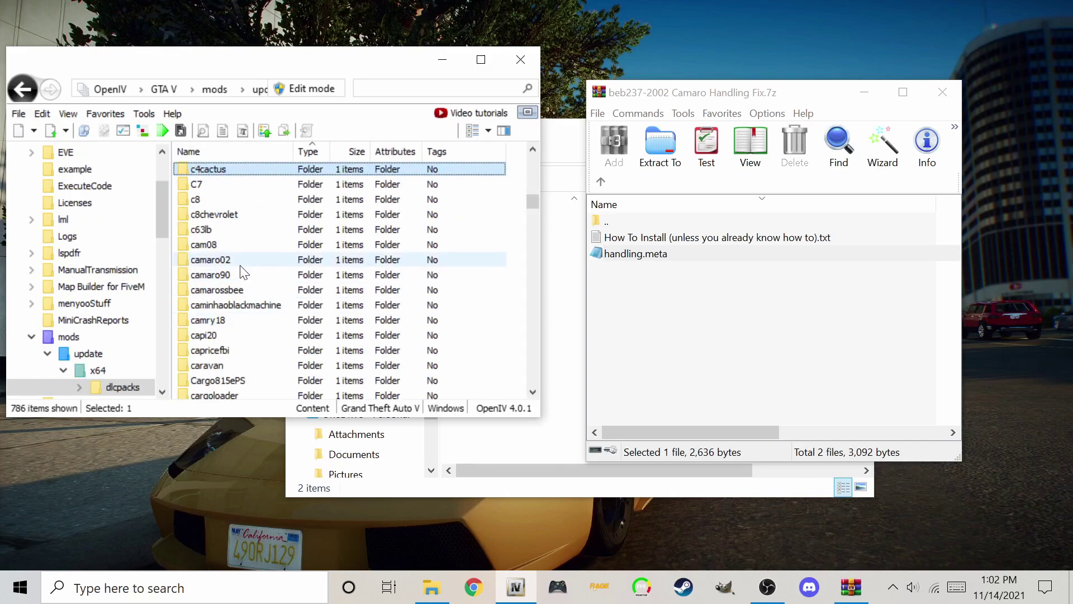
click(239, 263)
key(Return)
Open the data folder in camaro02's dlc.rpf and turn on Edit mode, confirming Yes.
click(241, 190)
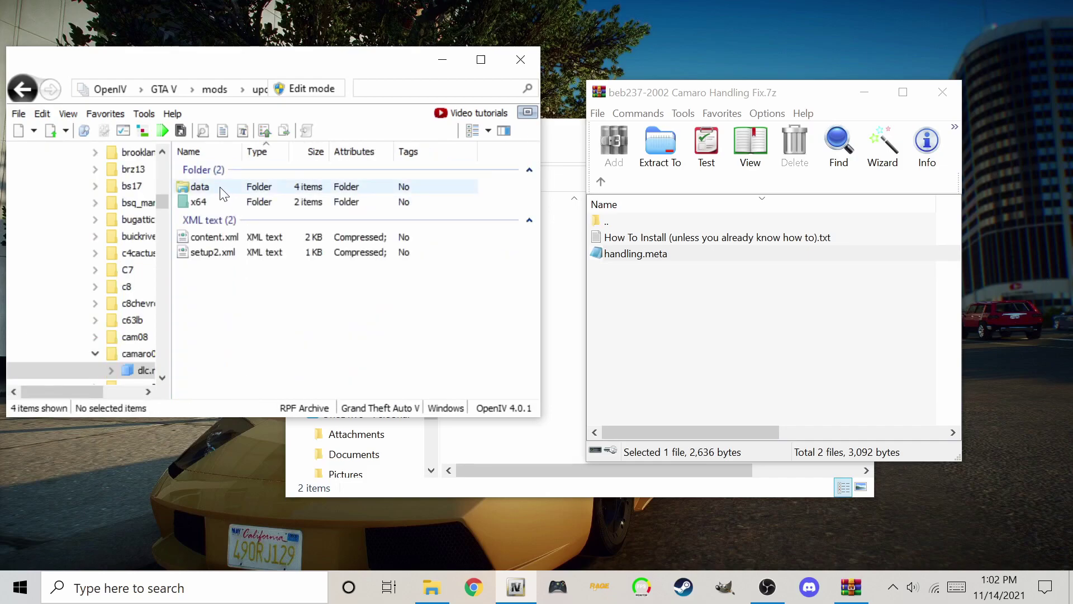
double_click(221, 188)
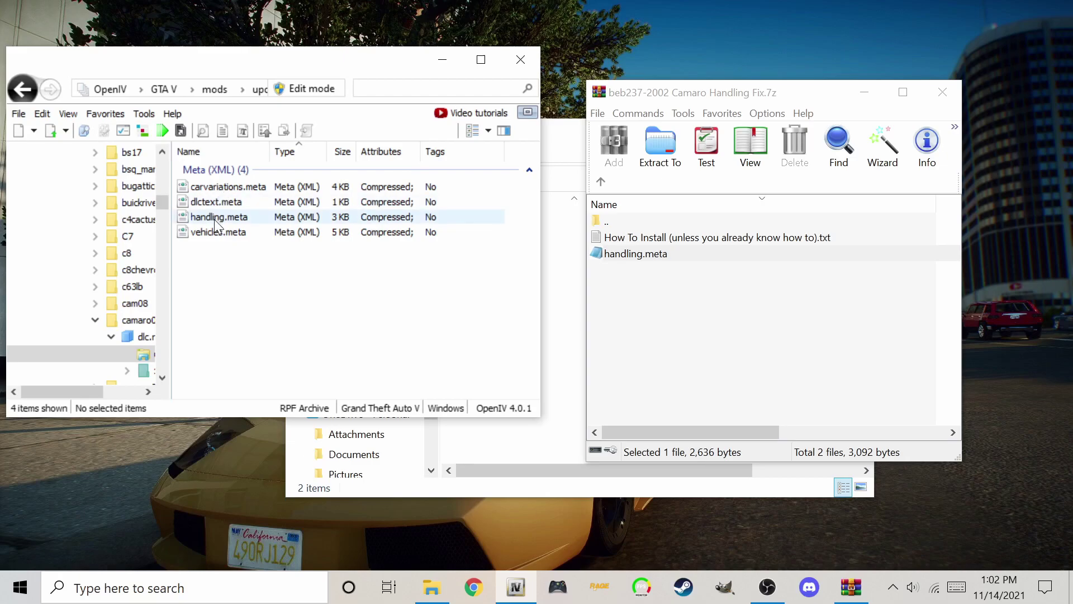
right_click(214, 219)
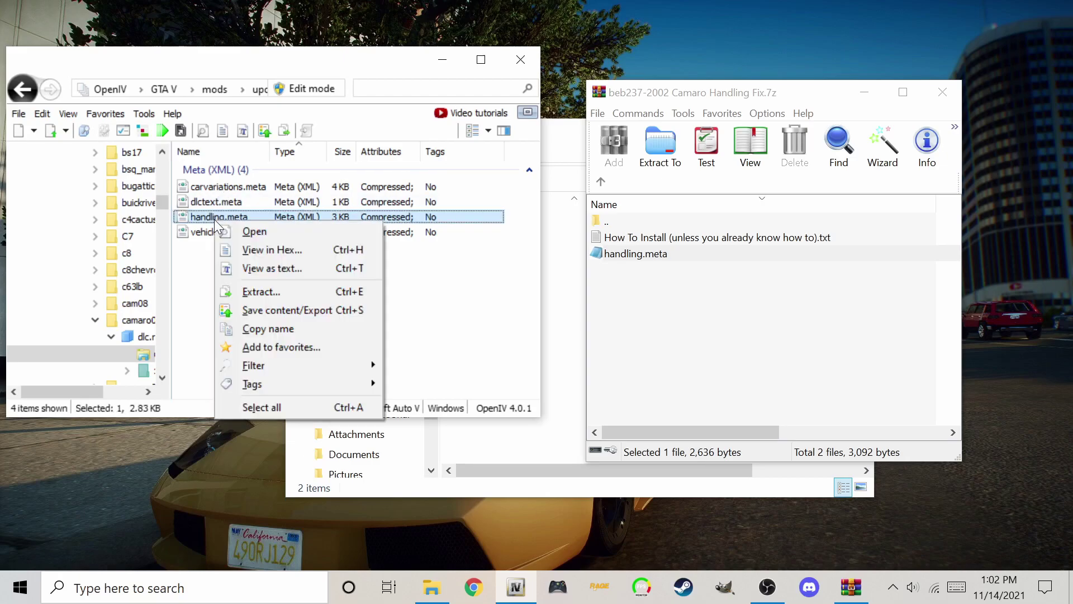
click(296, 85)
click(297, 87)
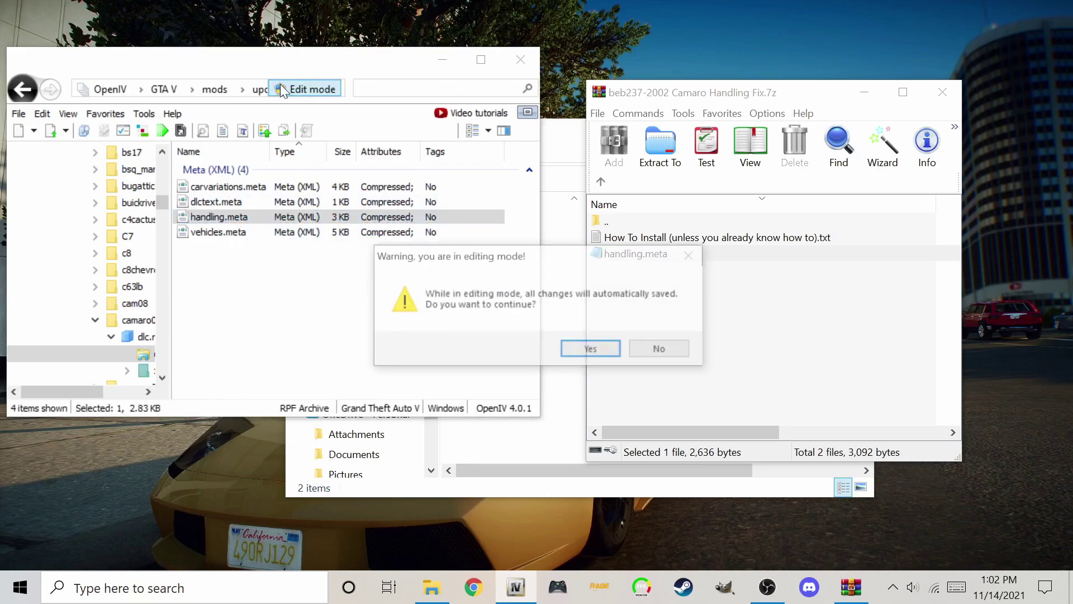
click(584, 347)
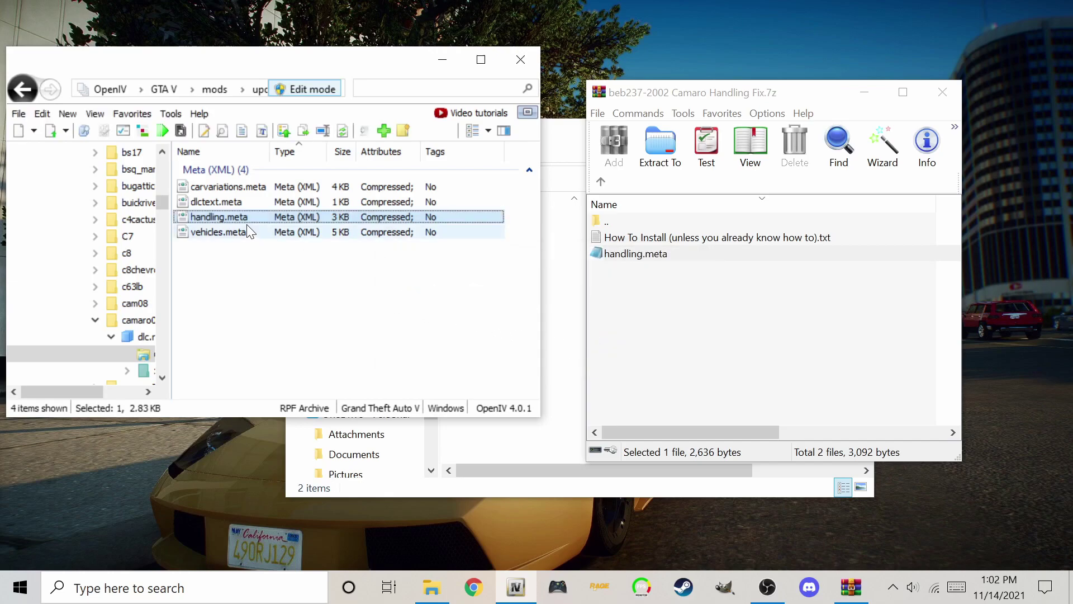
right_click(219, 215)
Open the Camaro's handling.meta for editing and copy the downloaded handling.meta's values from Notepad.
click(260, 245)
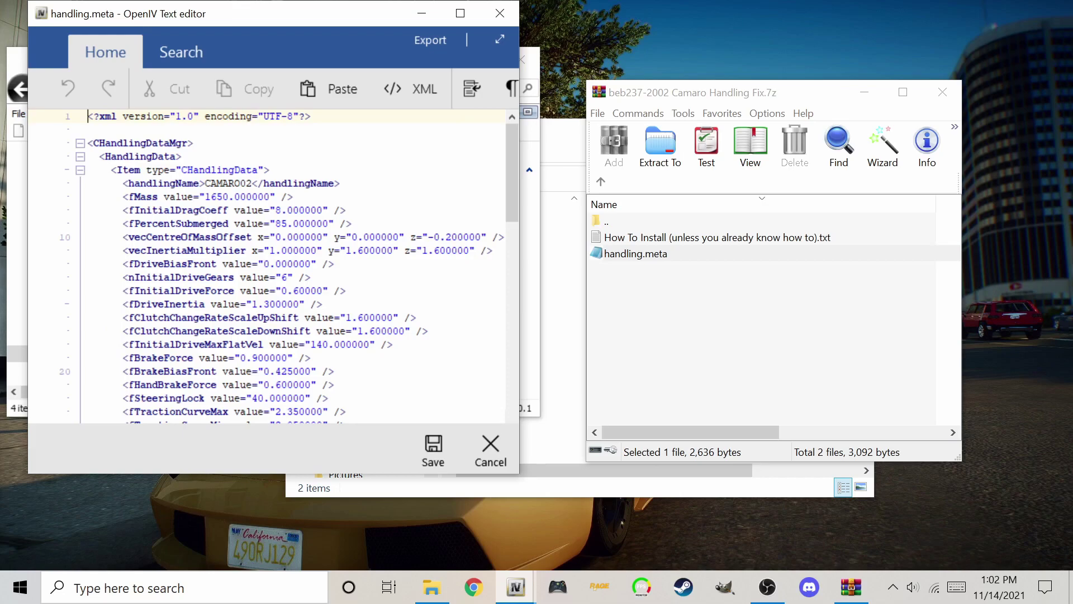
click(670, 241)
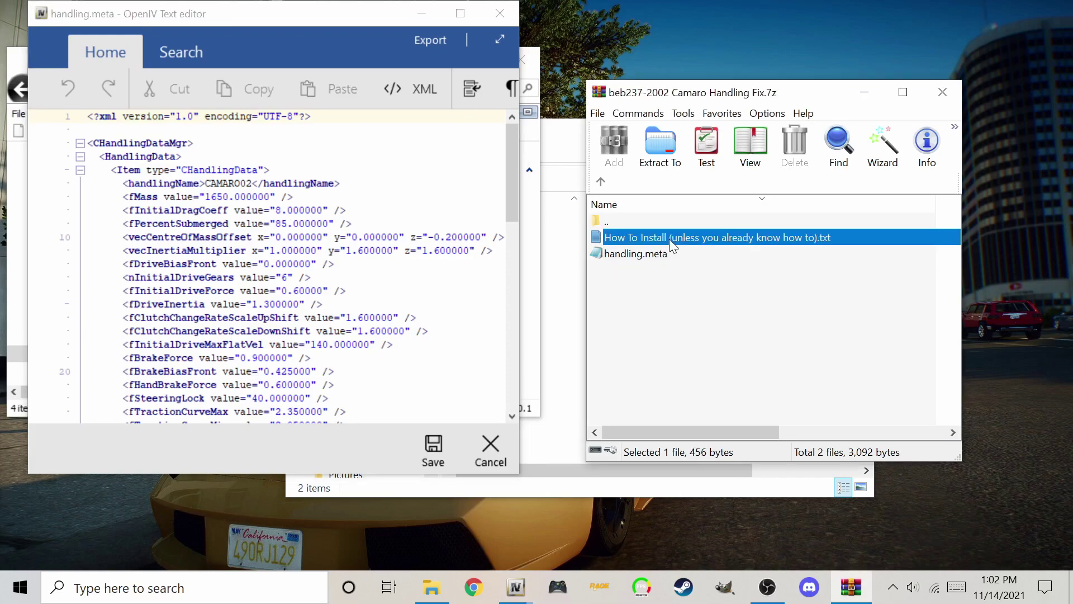
double_click(668, 253)
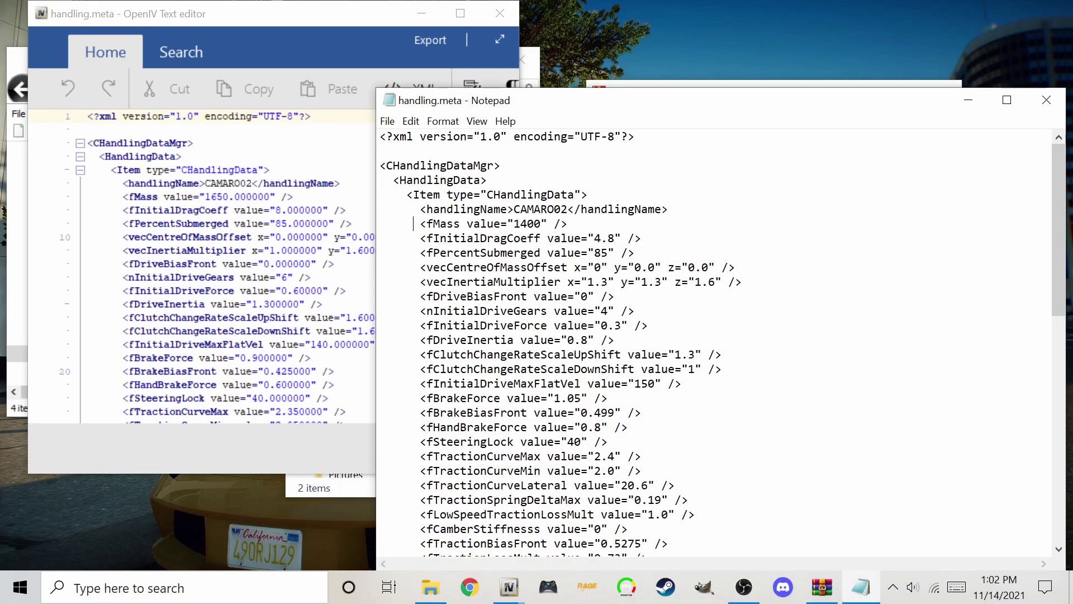
drag(413, 224, 541, 499)
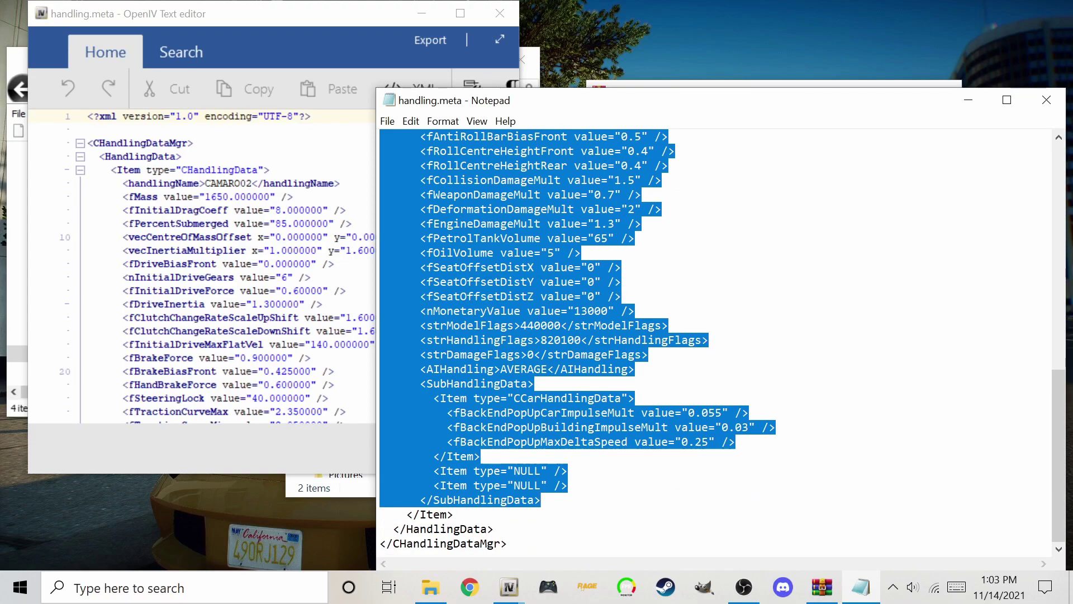
right_click(513, 315)
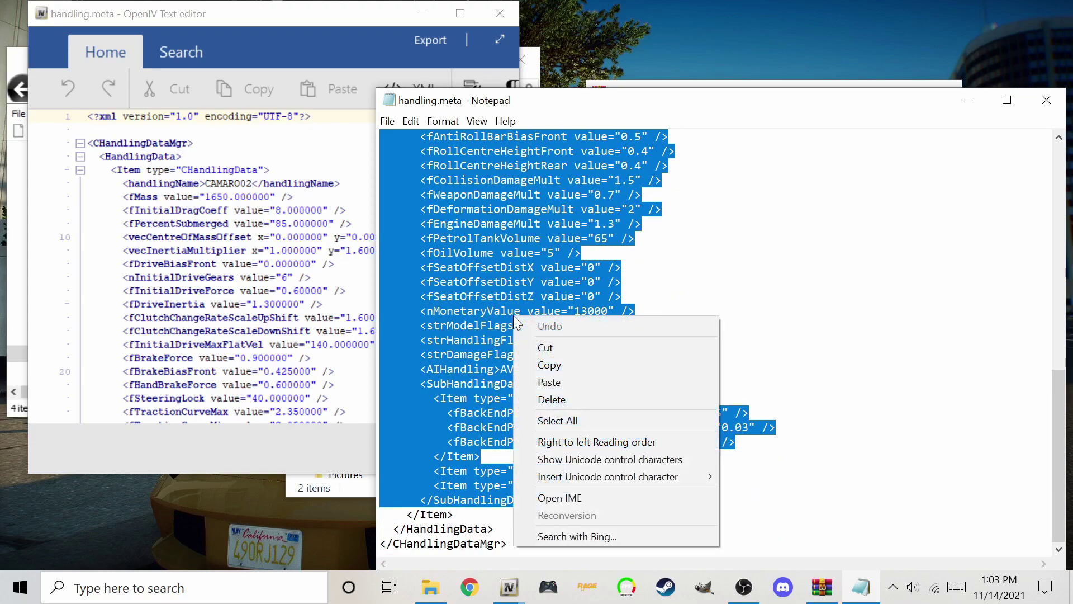
click(559, 364)
Paste the handling-fix values over the old lines, save, and close the text editor.
click(264, 303)
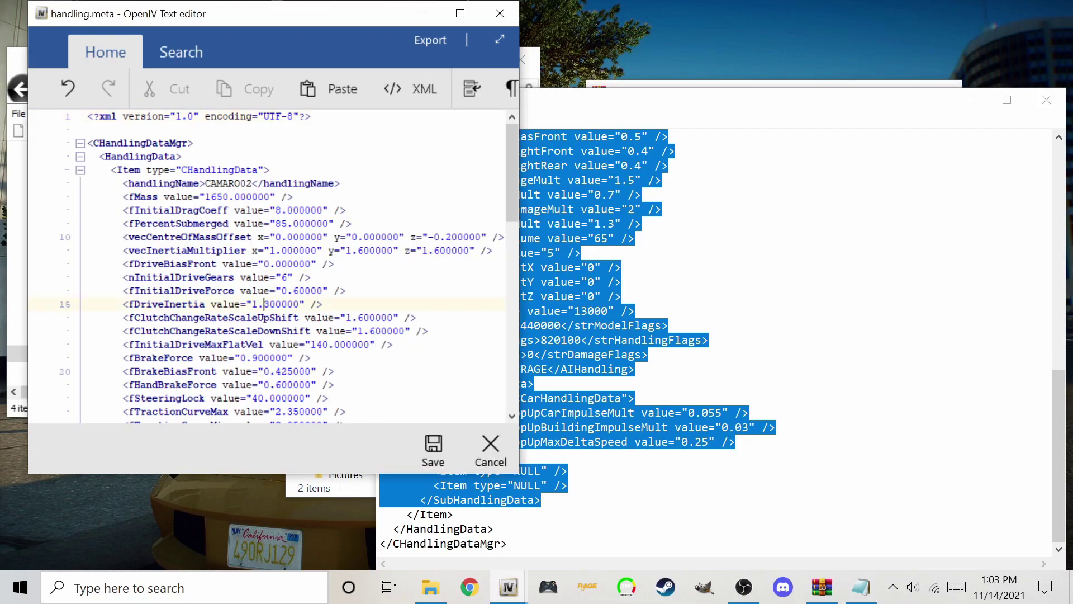
drag(117, 196, 36, 371)
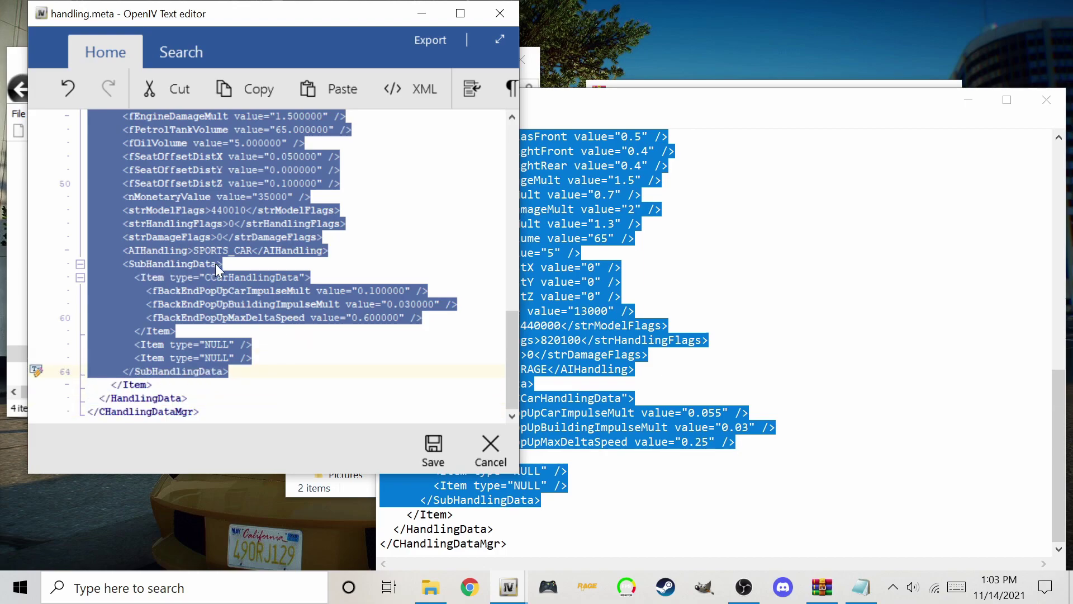
right_click(204, 179)
click(240, 225)
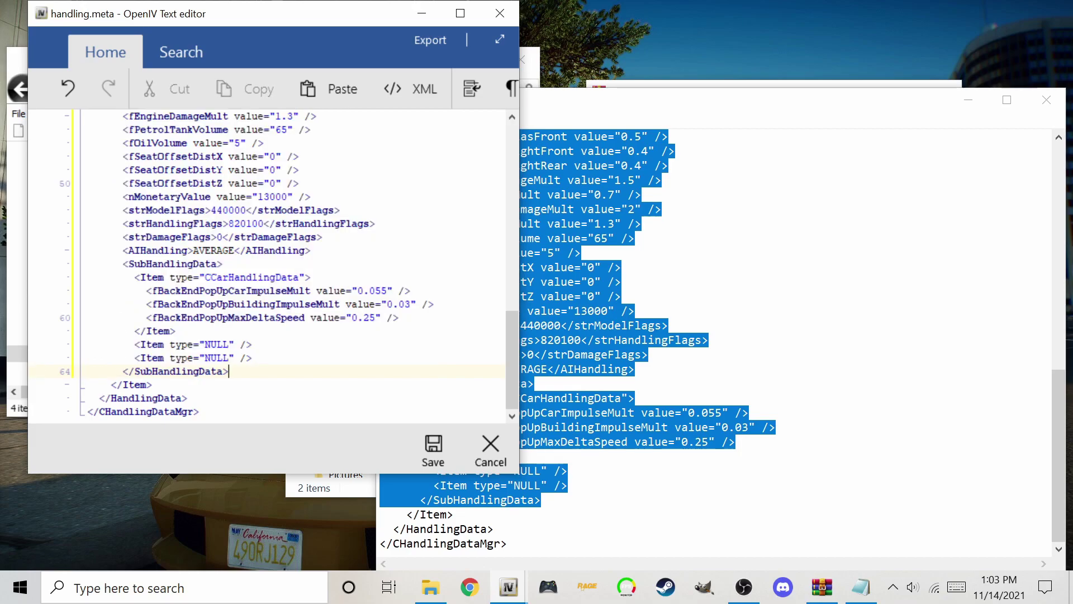
click(432, 451)
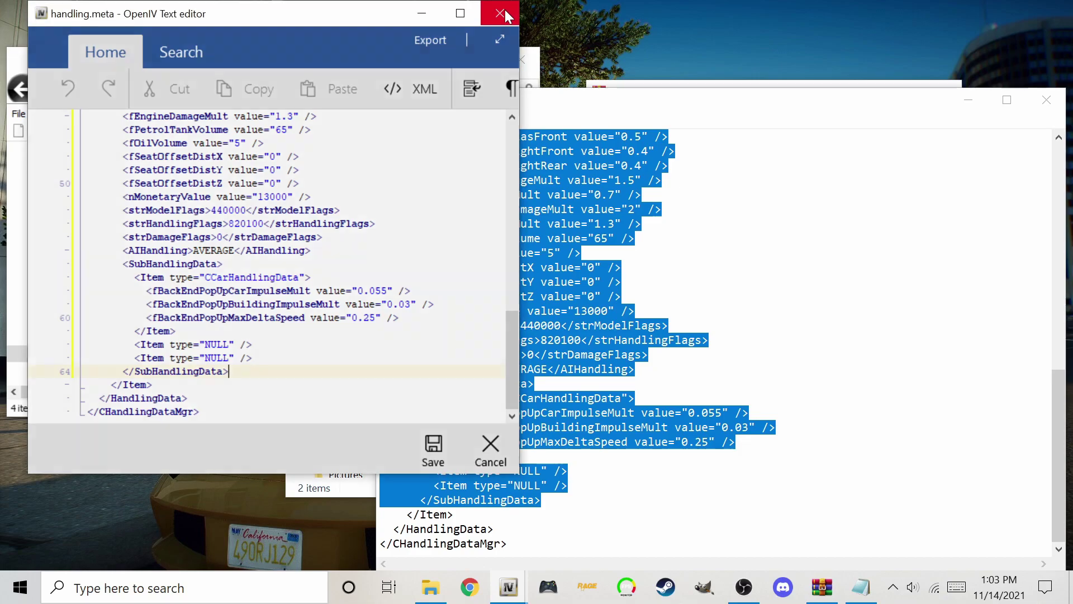
click(499, 13)
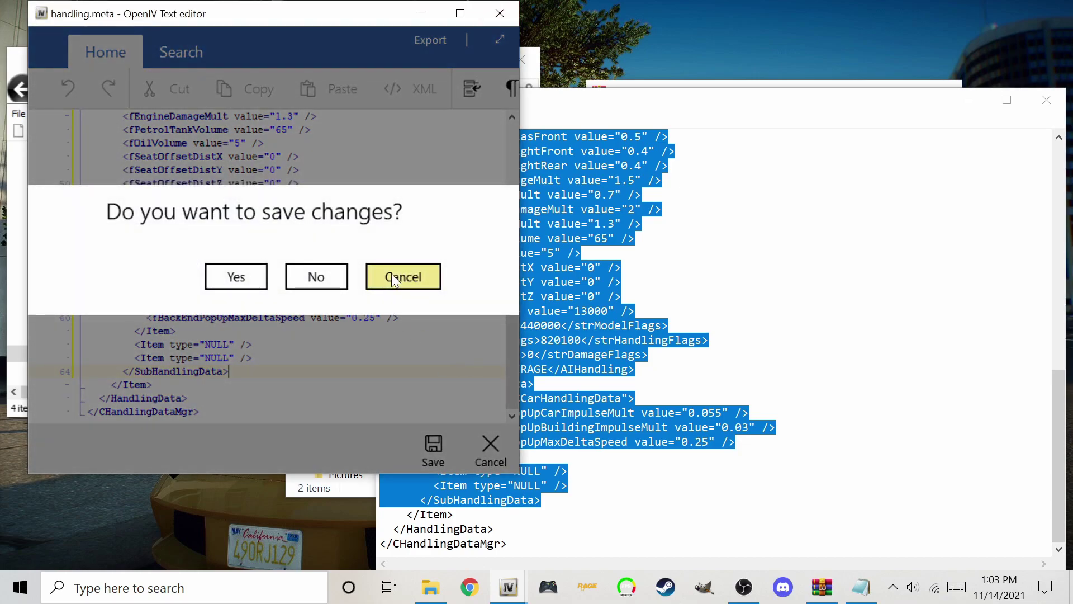
click(322, 277)
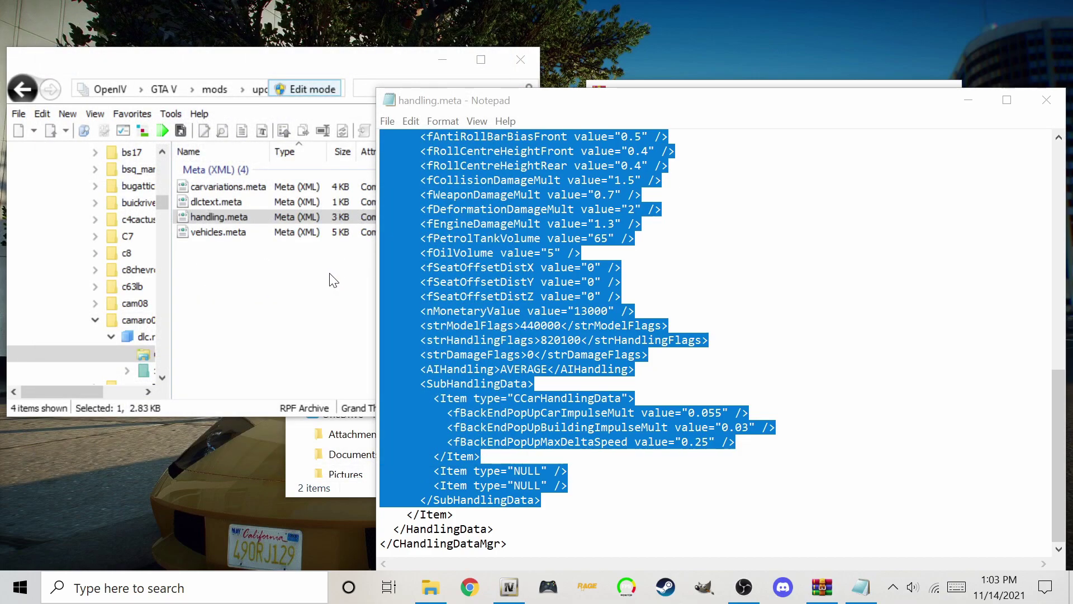
Compare the CAMARO02 handlingName in the downloaded file and the Camaro's handling.meta.
click(1039, 88)
double_click(649, 253)
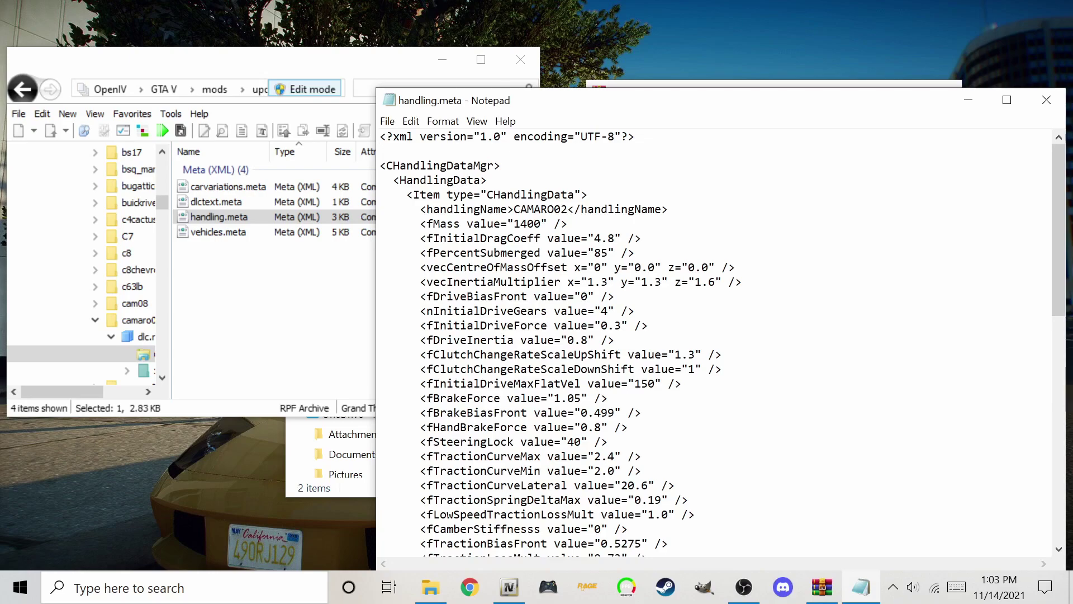
drag(514, 209, 574, 209)
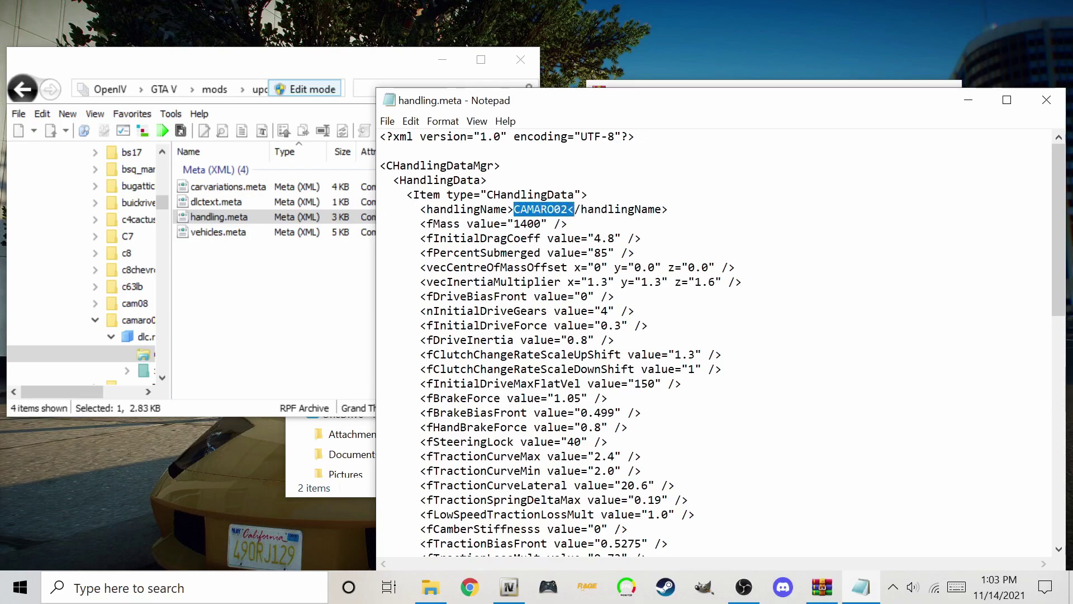
double_click(224, 217)
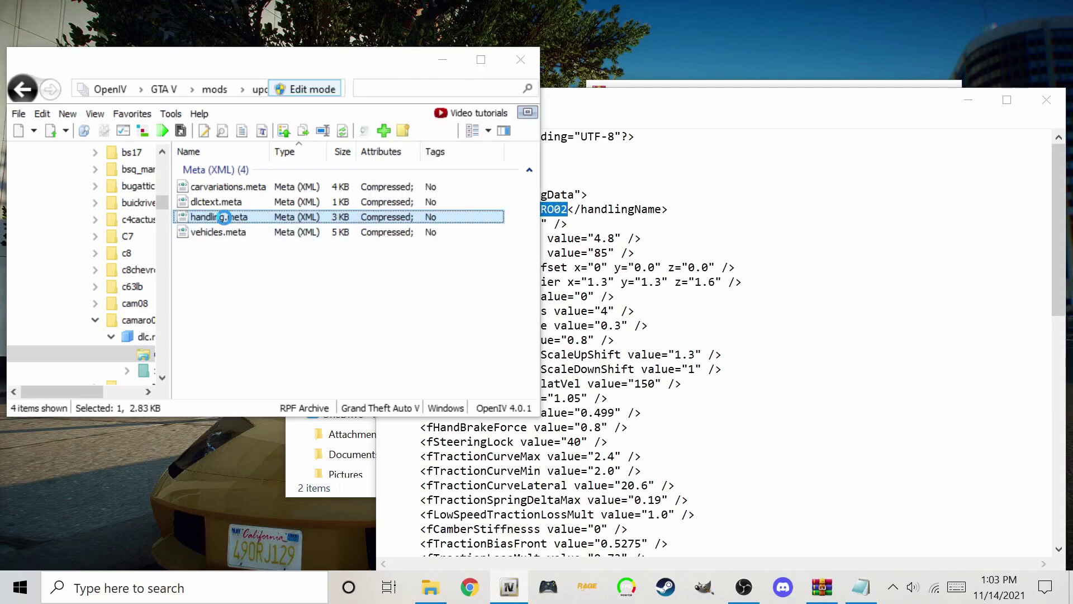
drag(205, 183, 252, 183)
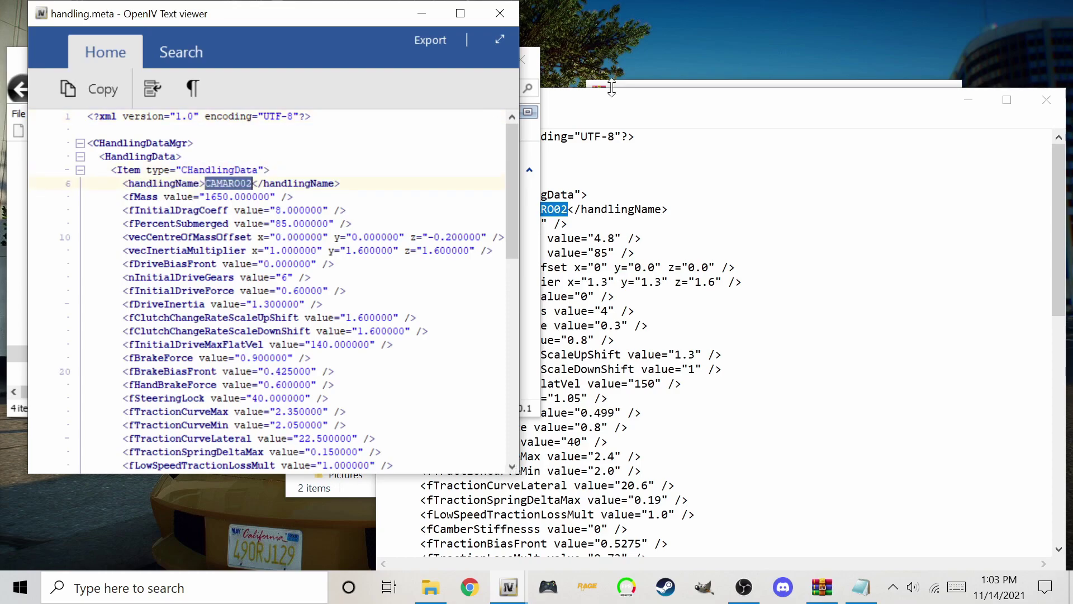
Close Notepad and the handling.meta viewer, then drag the downloaded handling.meta toward the data folder.
drag(611, 87, 469, 93)
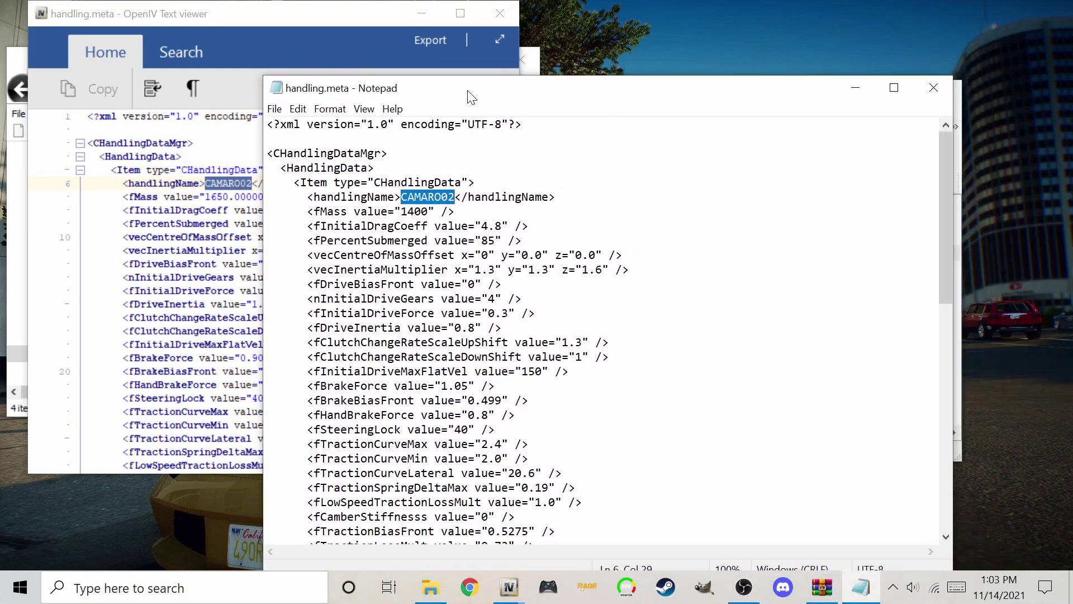
click(927, 89)
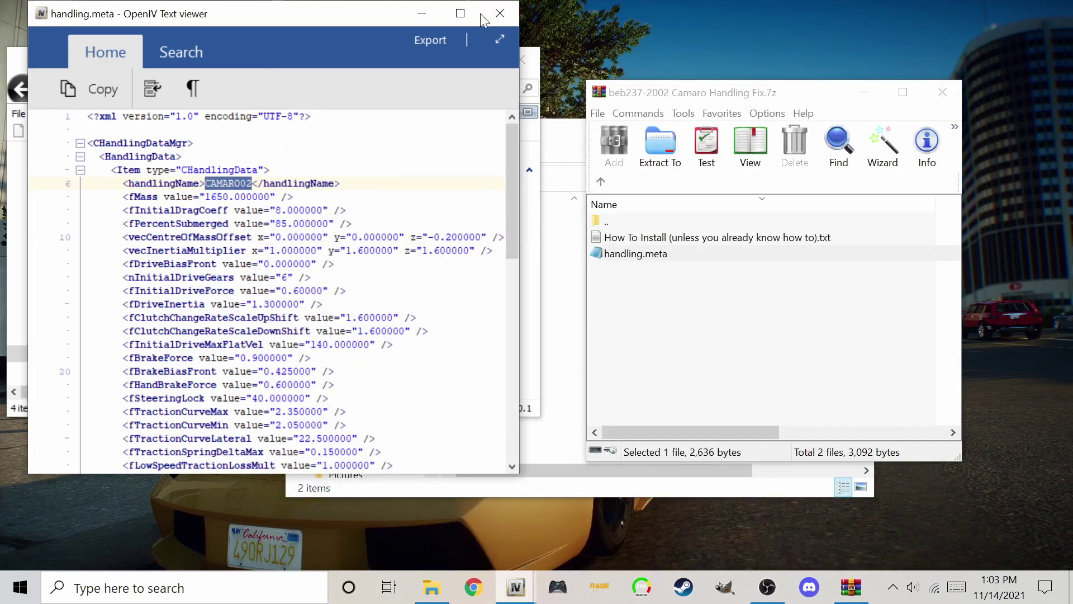
click(499, 13)
drag(629, 259, 406, 305)
drag(639, 255, 632, 221)
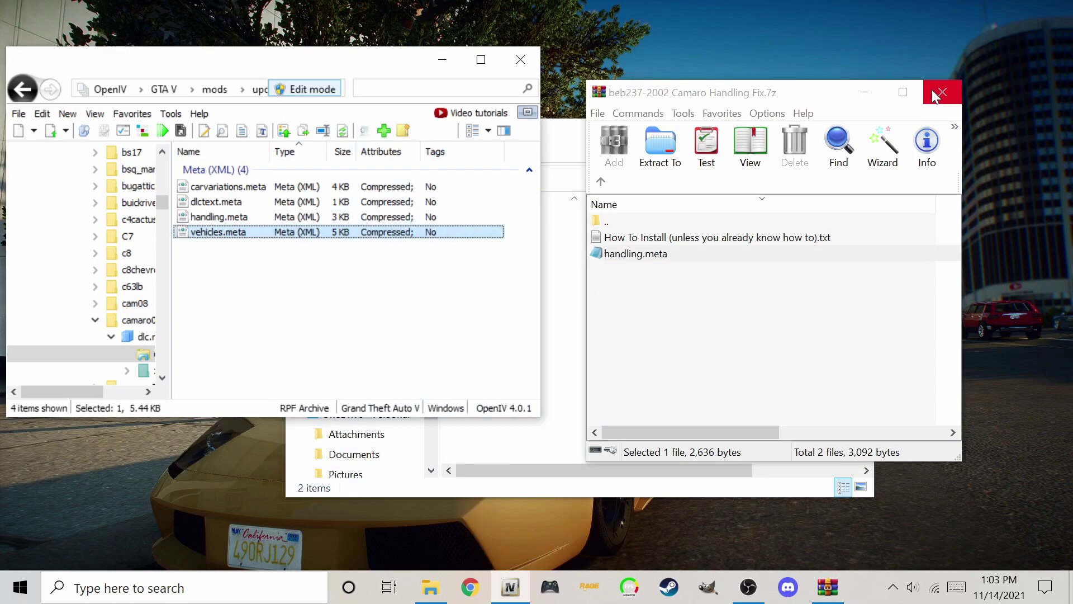